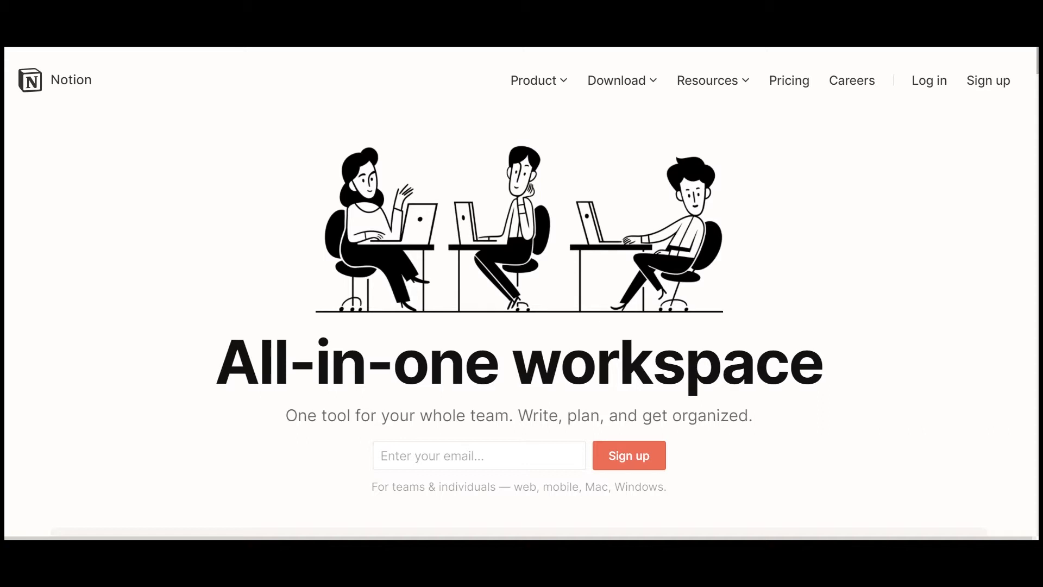
- Examine the Notion home page, from the product previews through the team use cases to the company-wide features
scroll(522, 294, "down", 2)
scroll(521, 304, "down", 3)
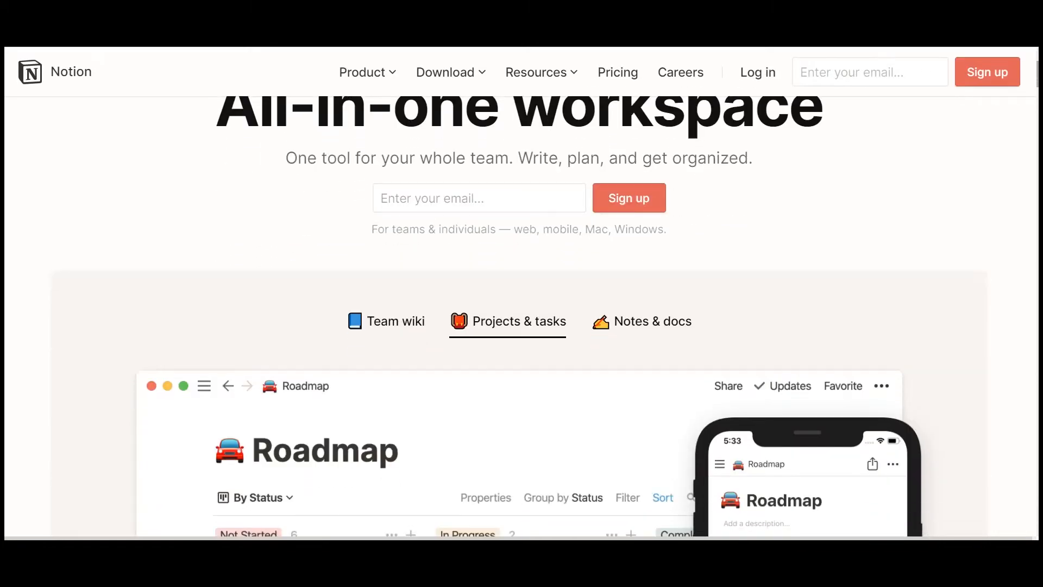
scroll(521, 294, "down", 4)
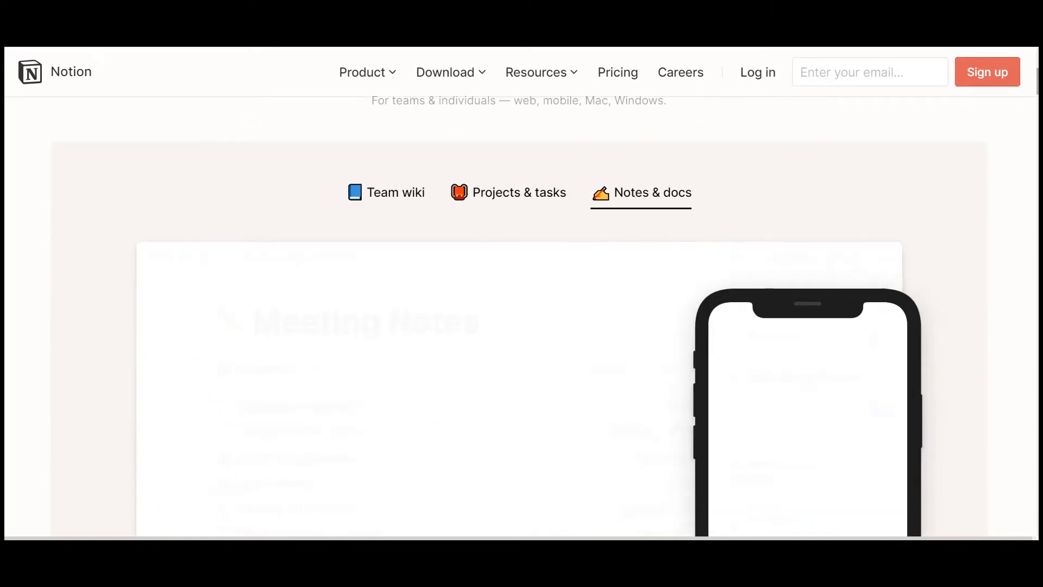
scroll(521, 294, "down", 4)
scroll(521, 294, "up", 1)
scroll(521, 315, "down", 10)
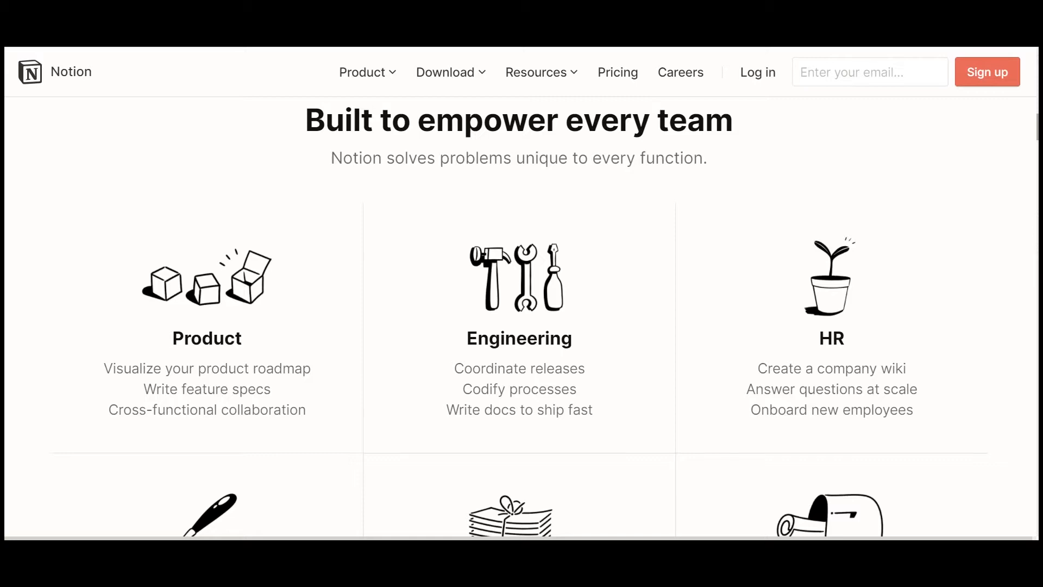
scroll(519, 315, "down", 4)
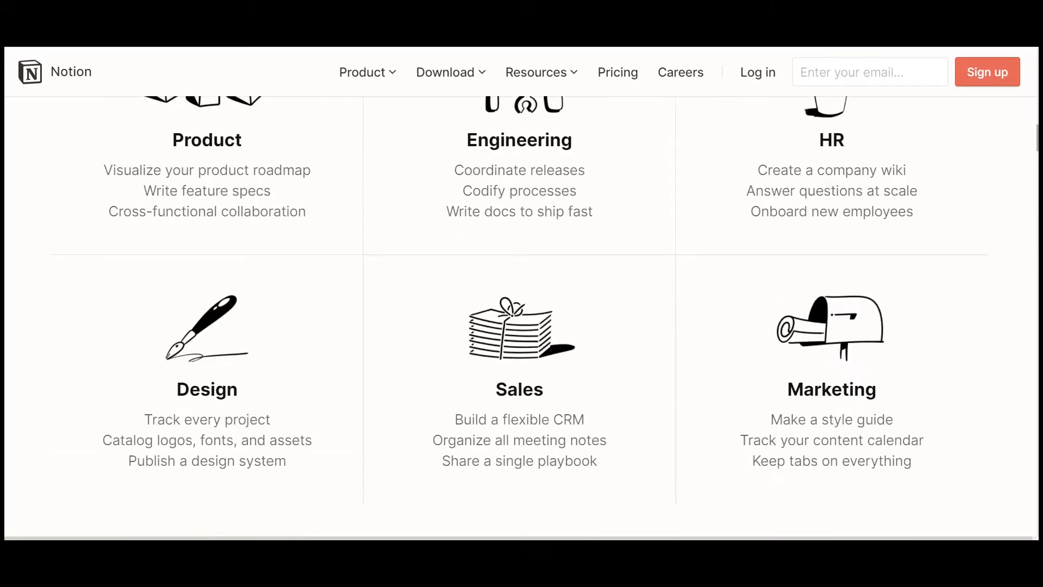
scroll(518, 315, "down", 6)
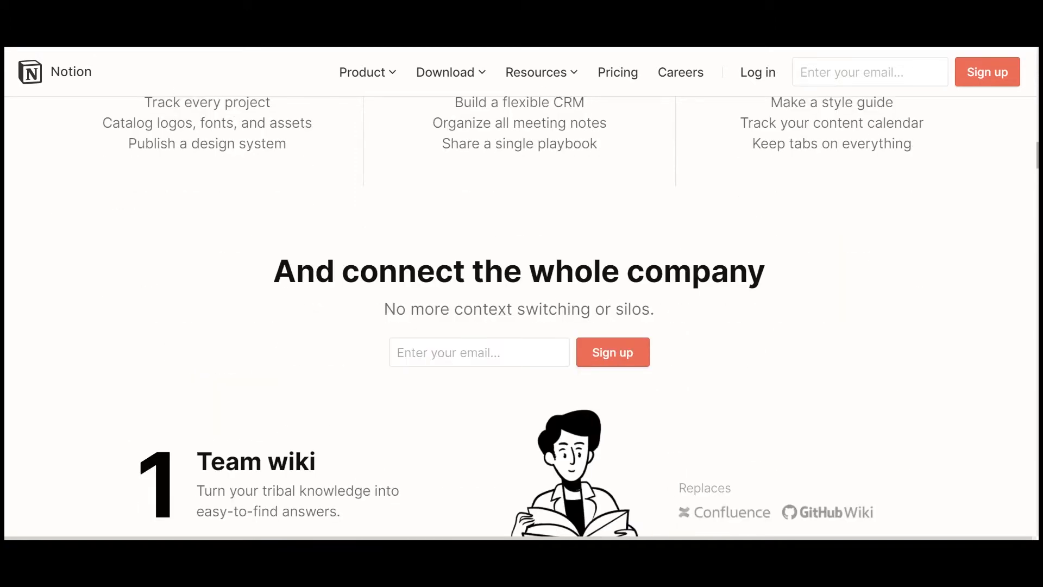
scroll(152, 441, "down", 20)
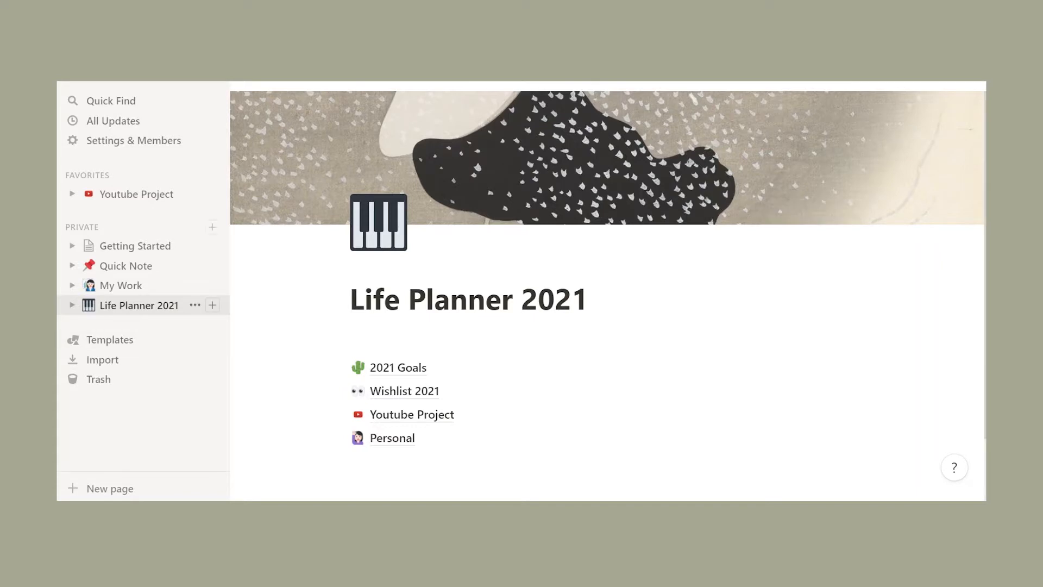
- Expand the Life Planner 2021 subpages and review the goal categories on the 2021 Goals page
scroll(606, 271, "down", 1)
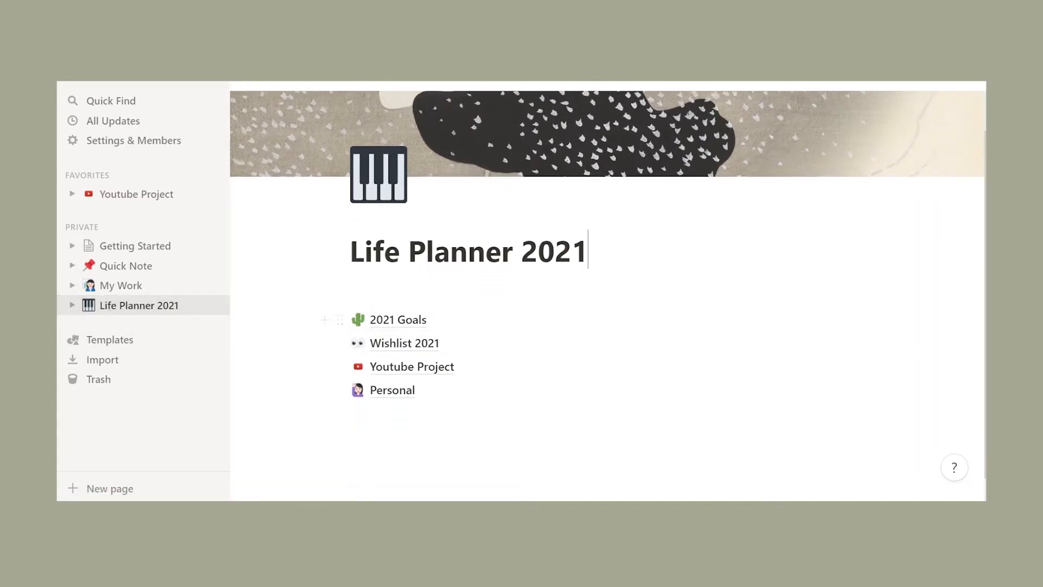
left_click(72, 304)
left_click(398, 319)
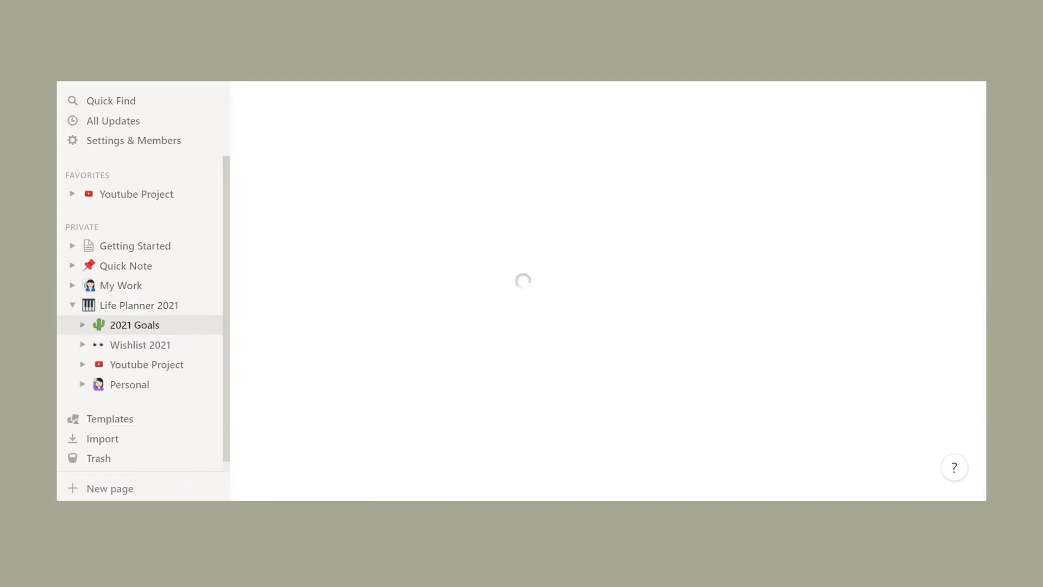
scroll(606, 296, "down", 3)
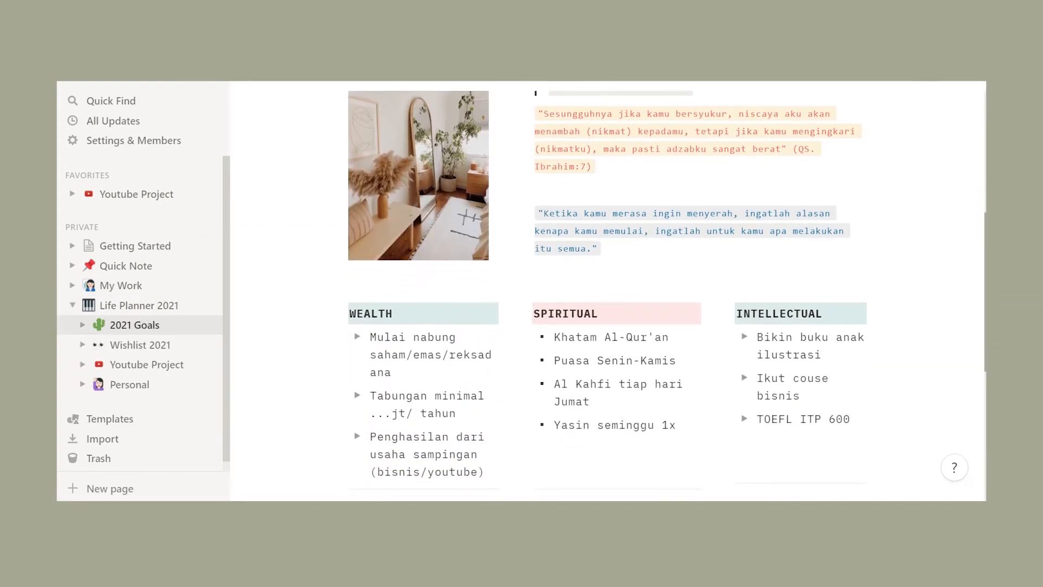
scroll(607, 295, "down", 5)
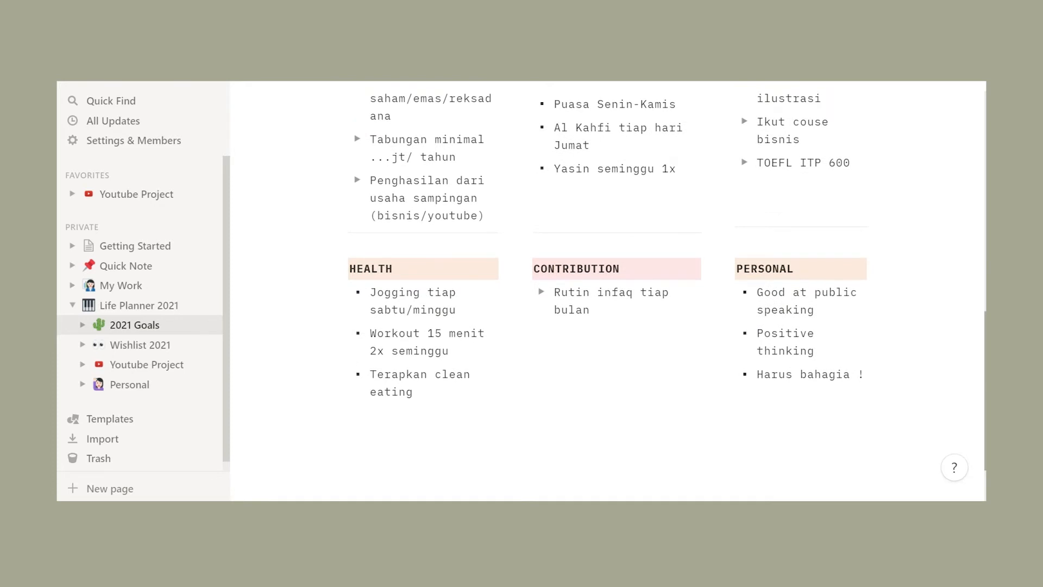
- Open the Wishlist 2021 page and review its NEED and WANT tables
left_click(140, 345)
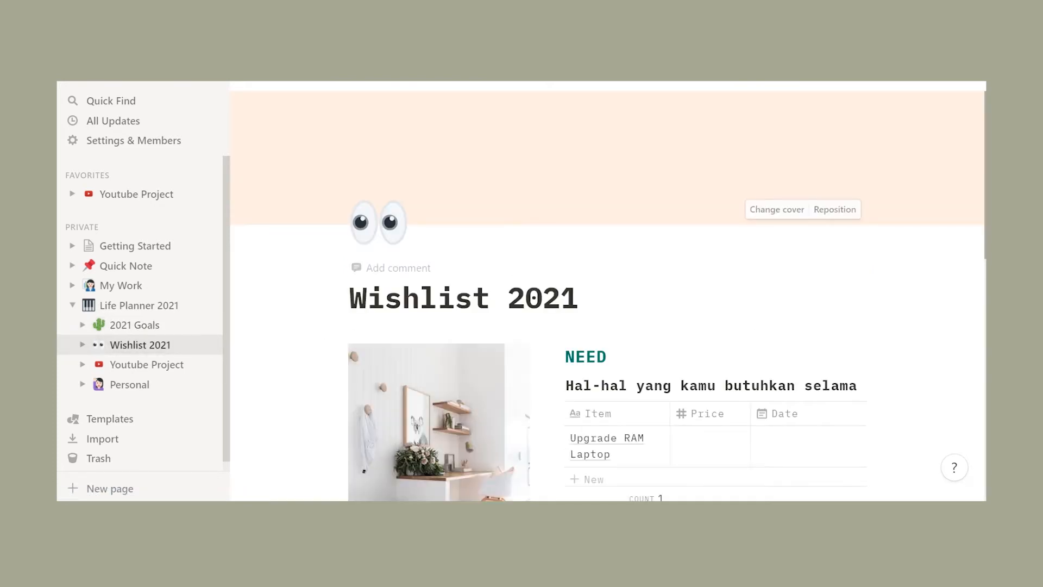
scroll(606, 296, "down", 3)
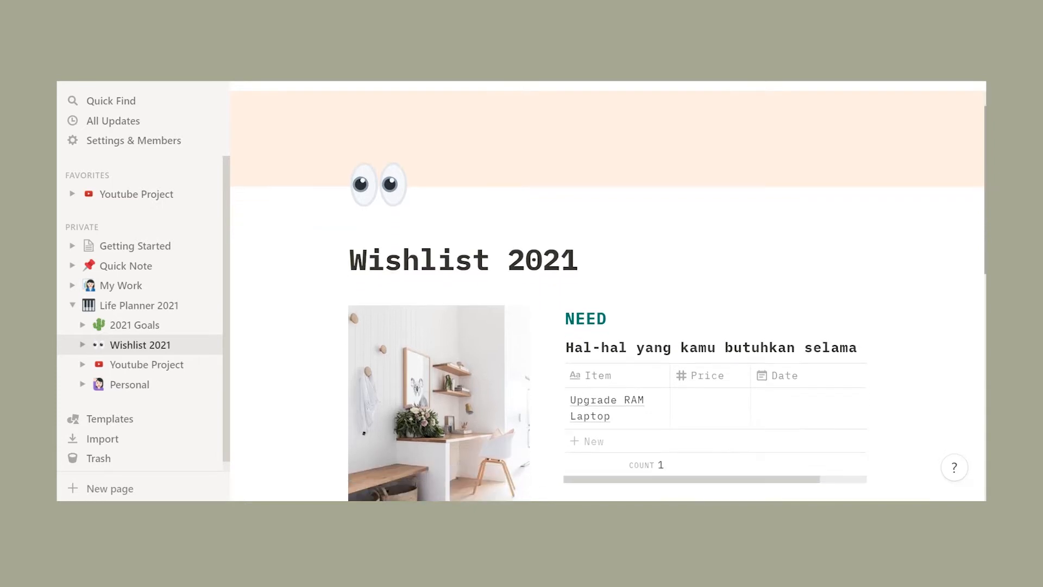
scroll(607, 295, "down", 3)
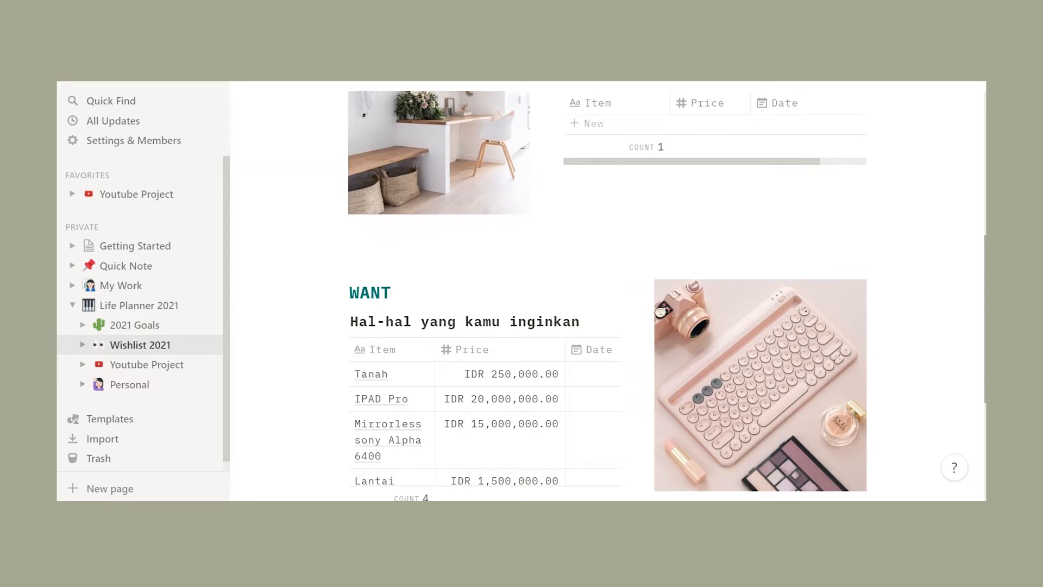
scroll(607, 295, "down", 1)
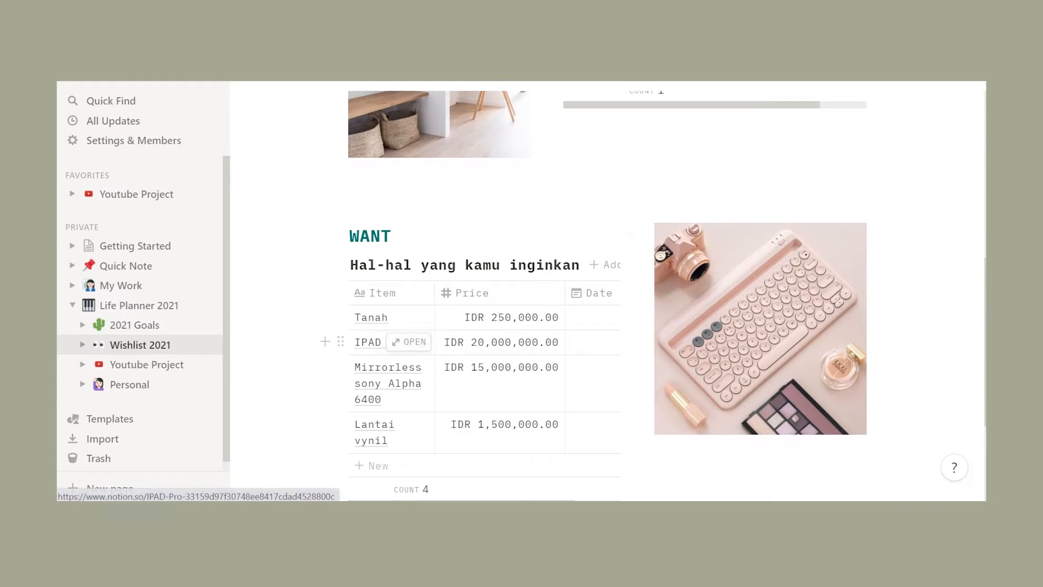
- Open the My Youtube Task 2021 board from the Youtube Project page and look through its status columns
left_click(144, 364)
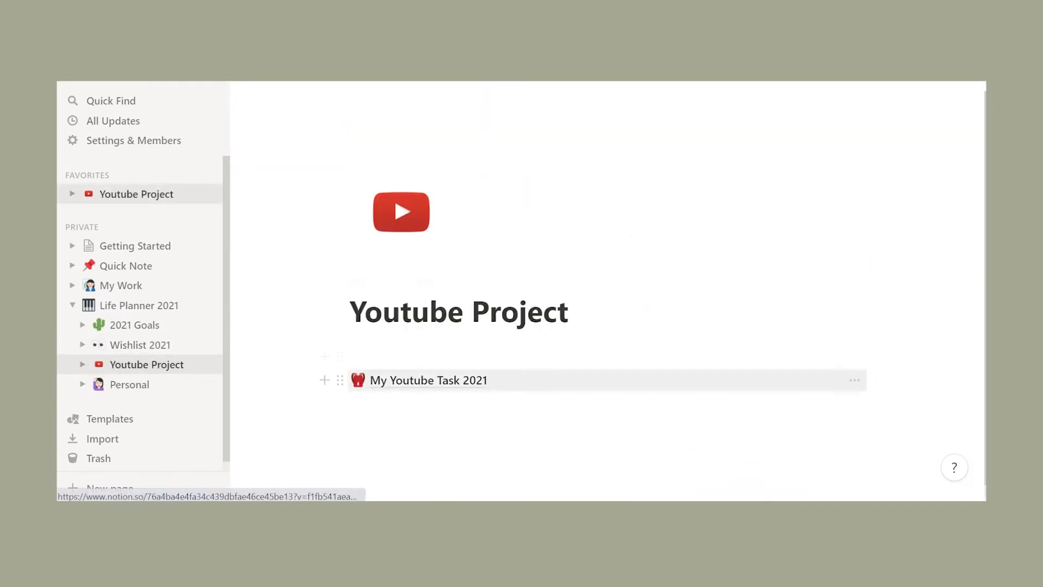
left_click(429, 380)
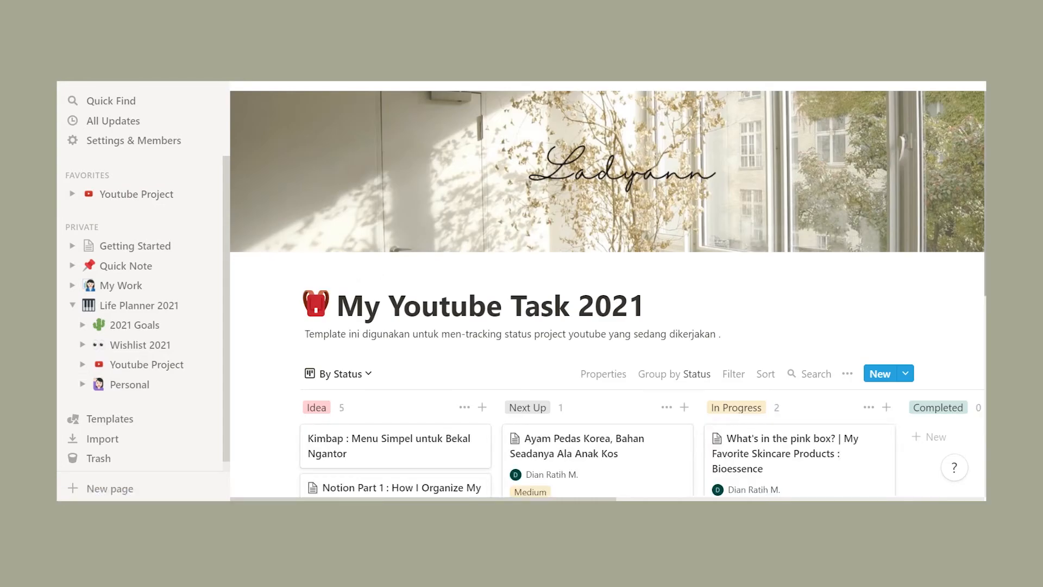
scroll(608, 293, "down", 2)
scroll(608, 293, "up", 1)
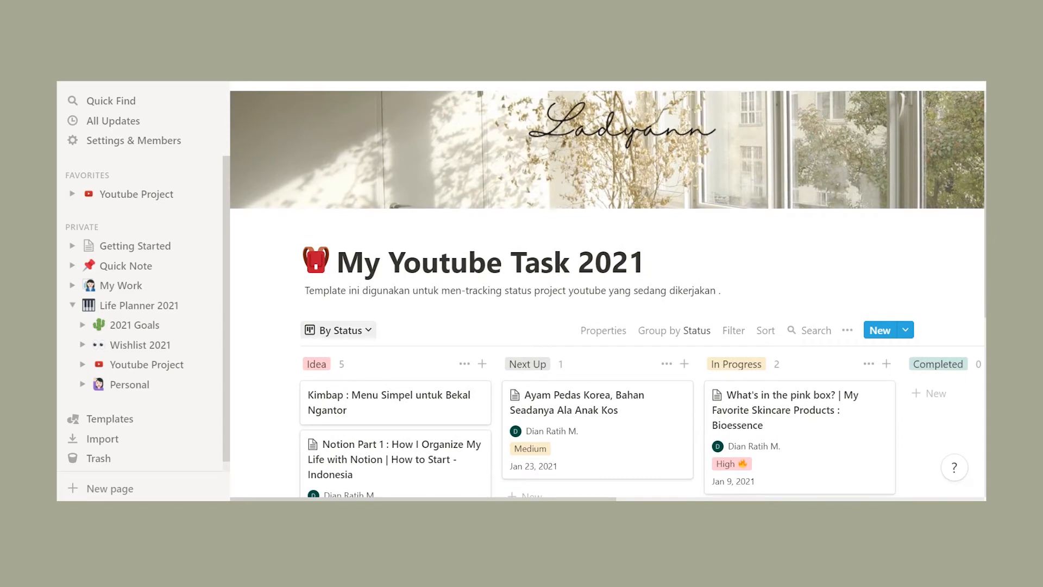
scroll(605, 424, "right", 5)
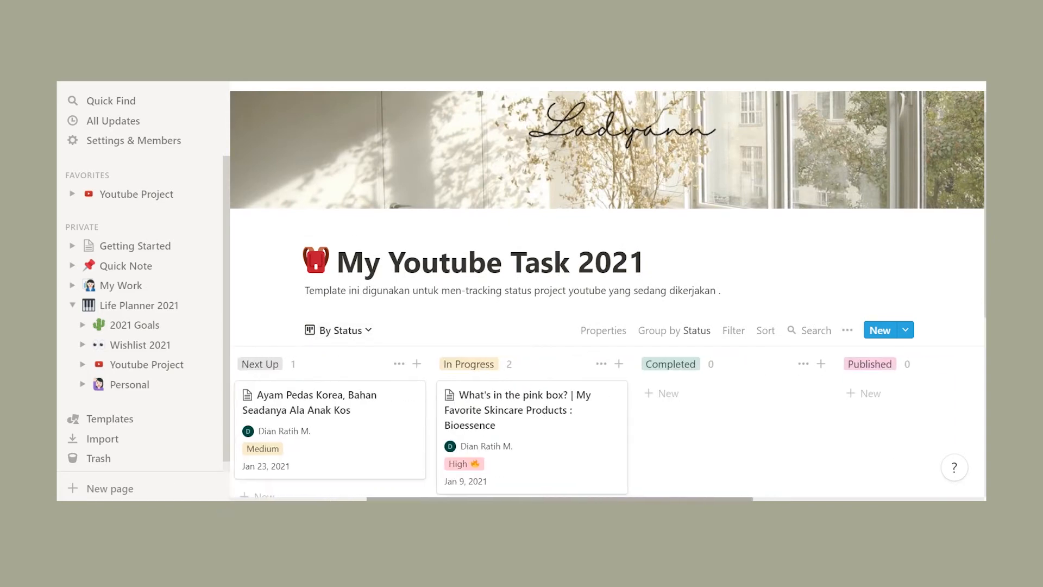
left_click_drag(505, 424, 522, 402)
left_click_drag(522, 401, 529, 489)
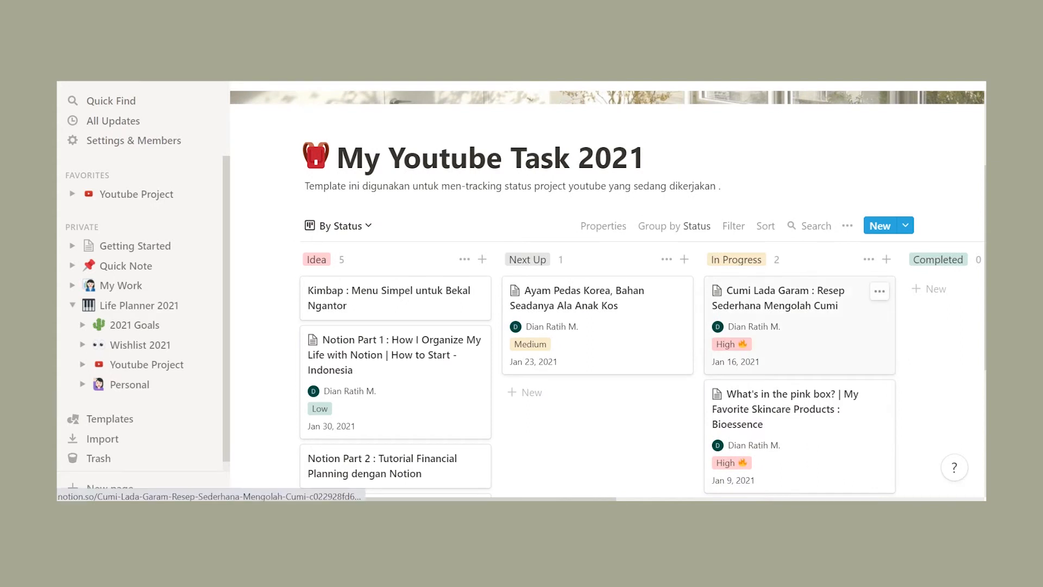
- View the properties, checklist and references of the "Cumi Lada Garam" card in the In Progress column, and close the card
left_click(777, 305)
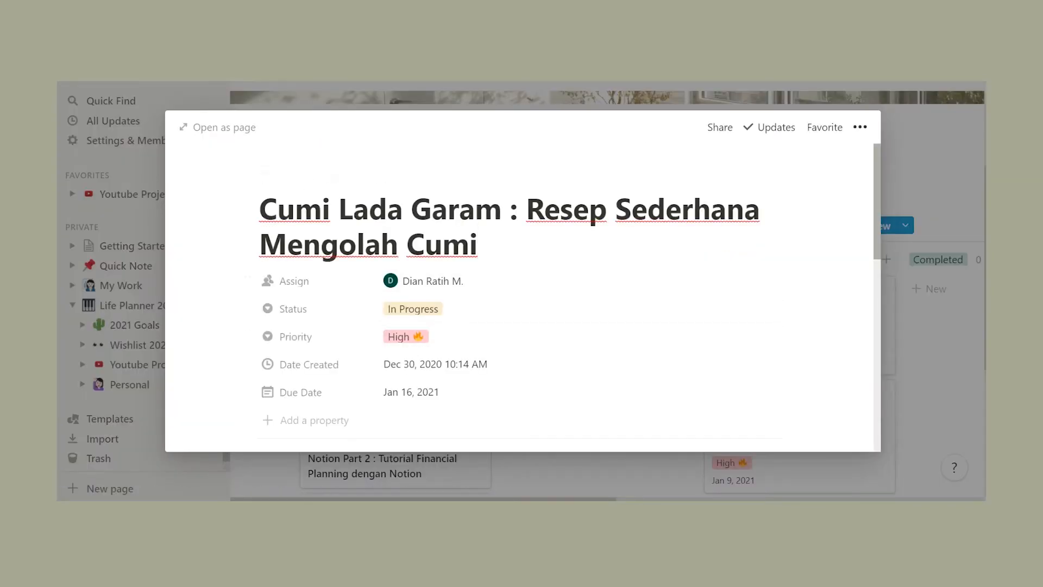
scroll(521, 299, "down", 10)
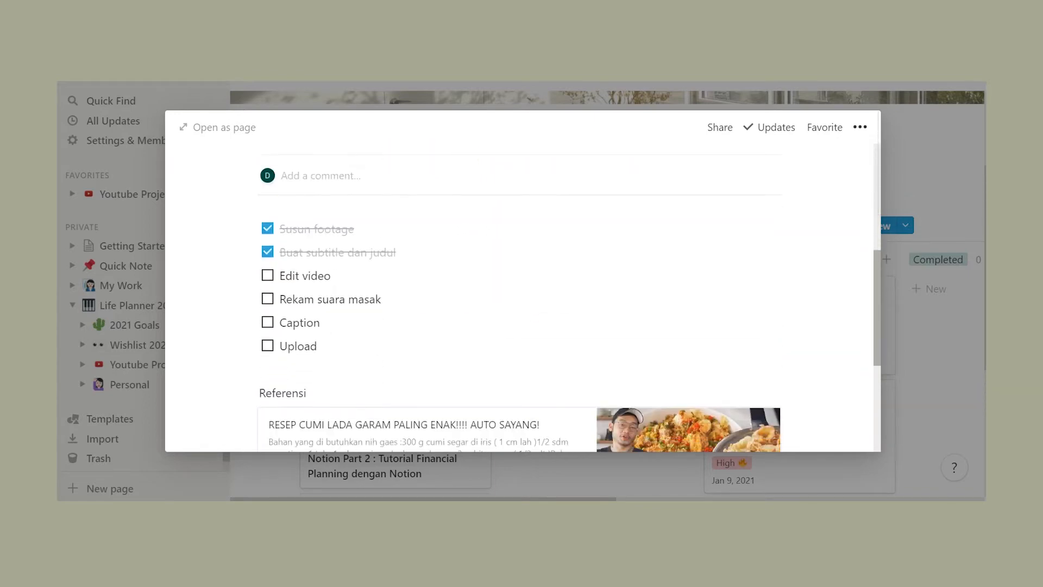
scroll(521, 299, "down", 2)
scroll(521, 298, "up", 10)
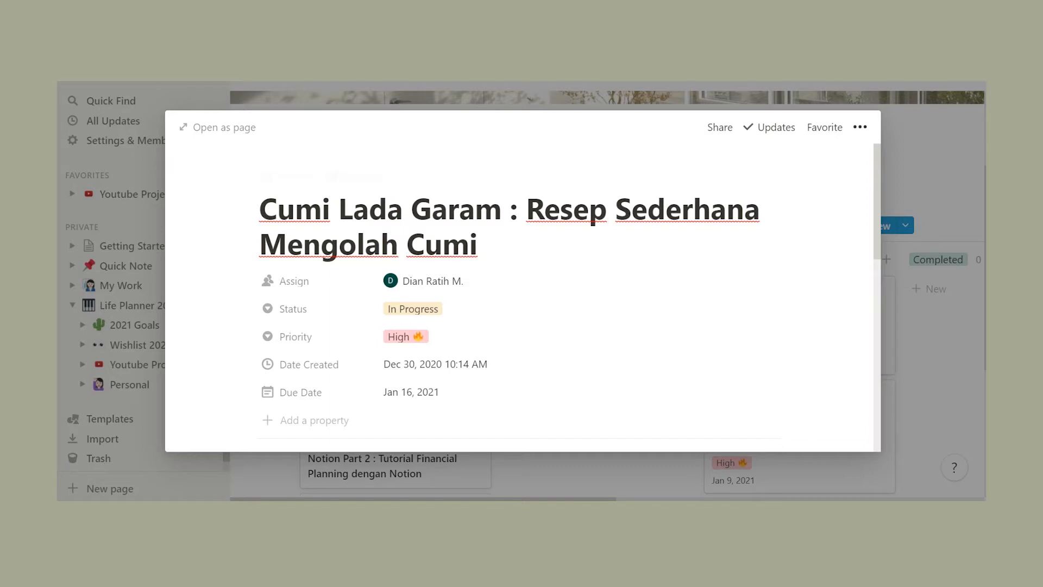
key("Escape")
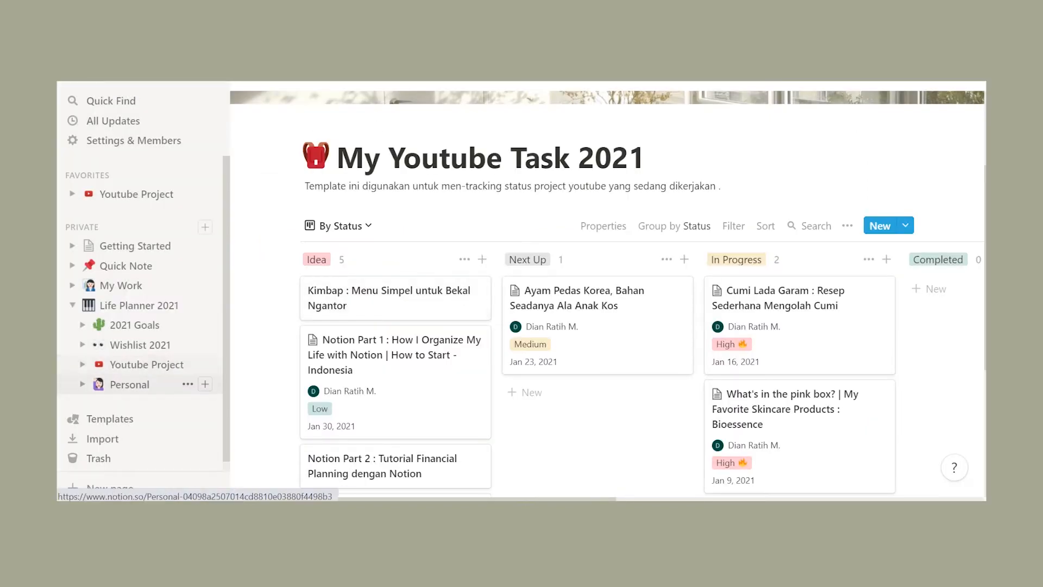
- Open the January page under Personal and expand its list of subpages
left_click(83, 384)
left_click(138, 403)
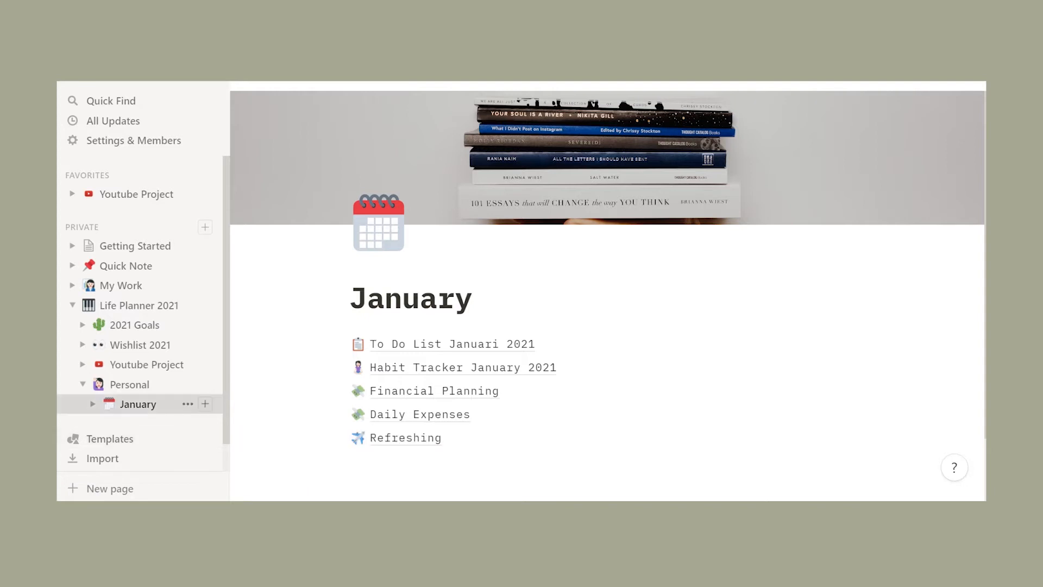
left_click(93, 404)
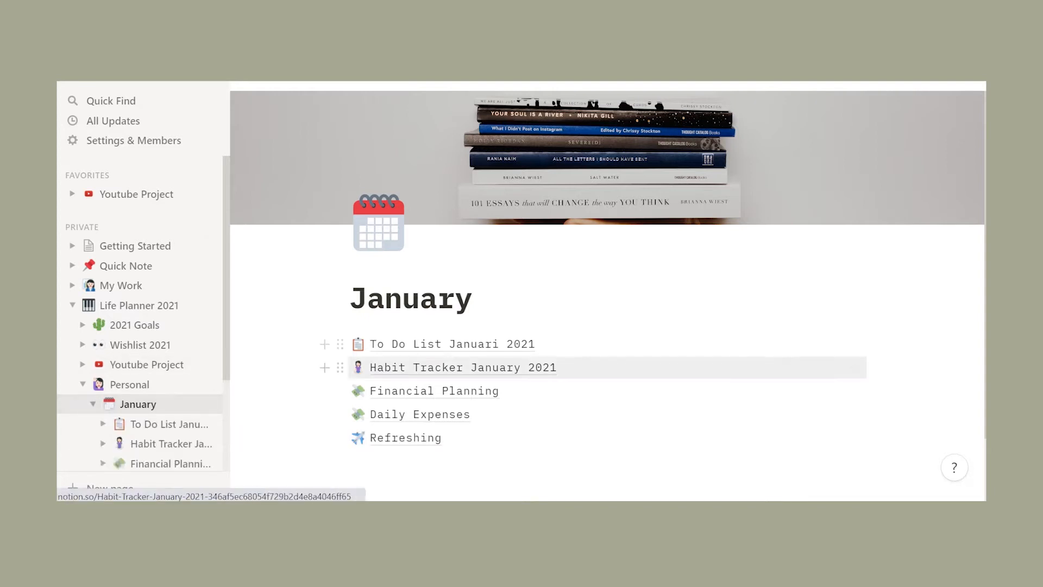
- Open the Week of 1 page from To Do List Januari 2021 and review its daily task tables
left_click(412, 344)
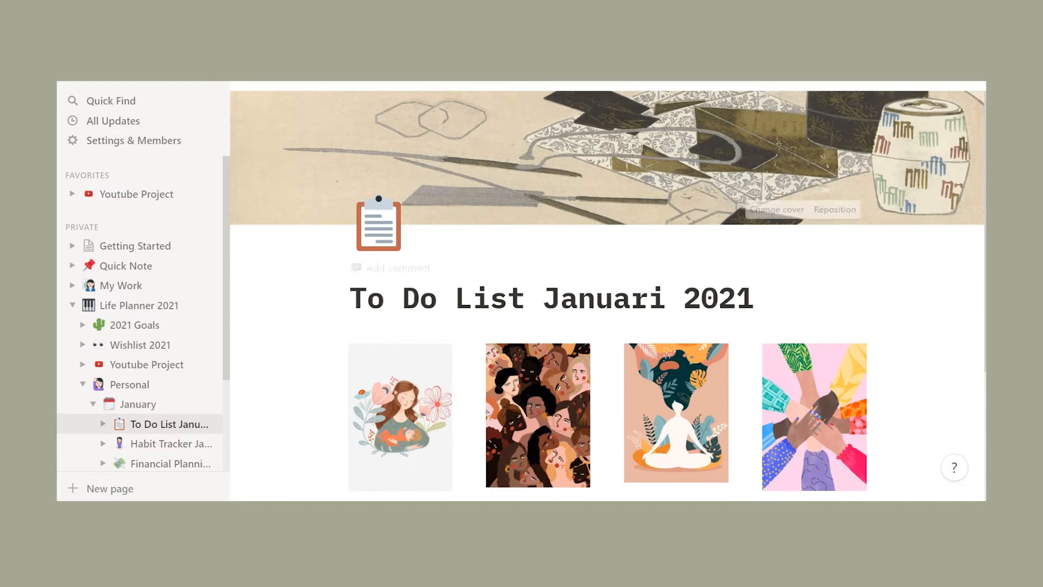
scroll(606, 289, "down", 2)
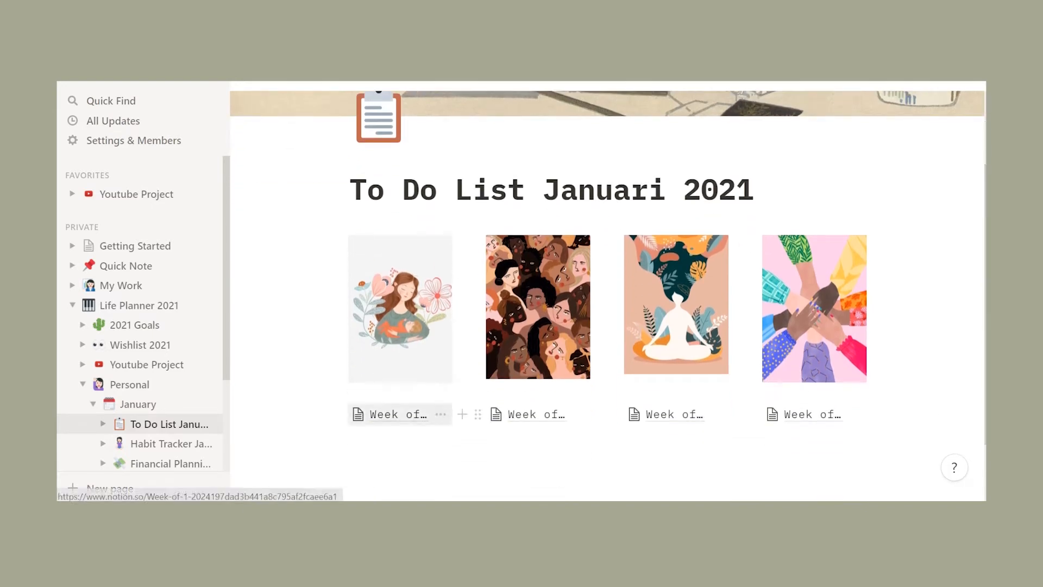
left_click(537, 414)
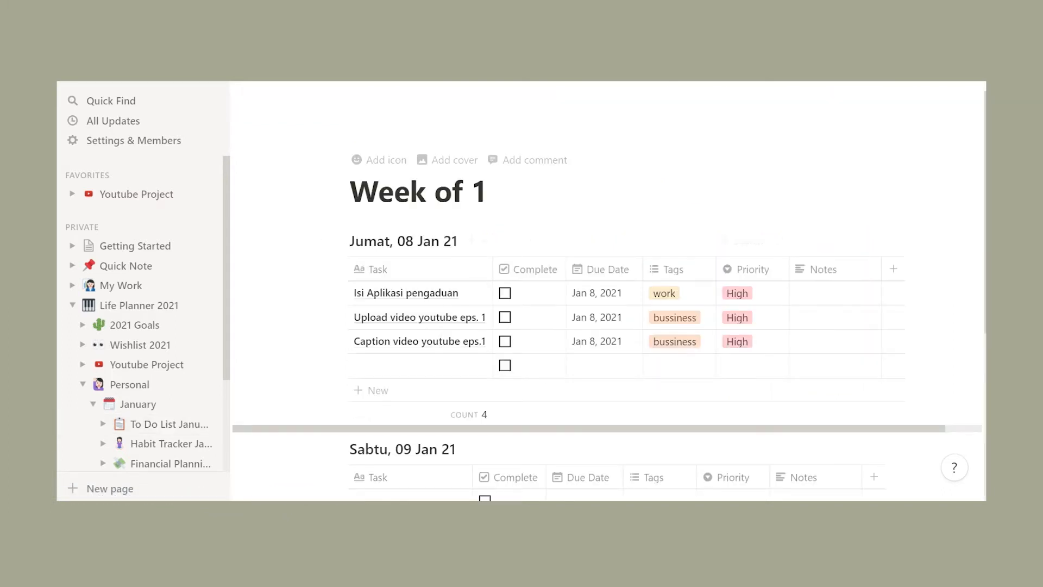
scroll(606, 304, "down", 4)
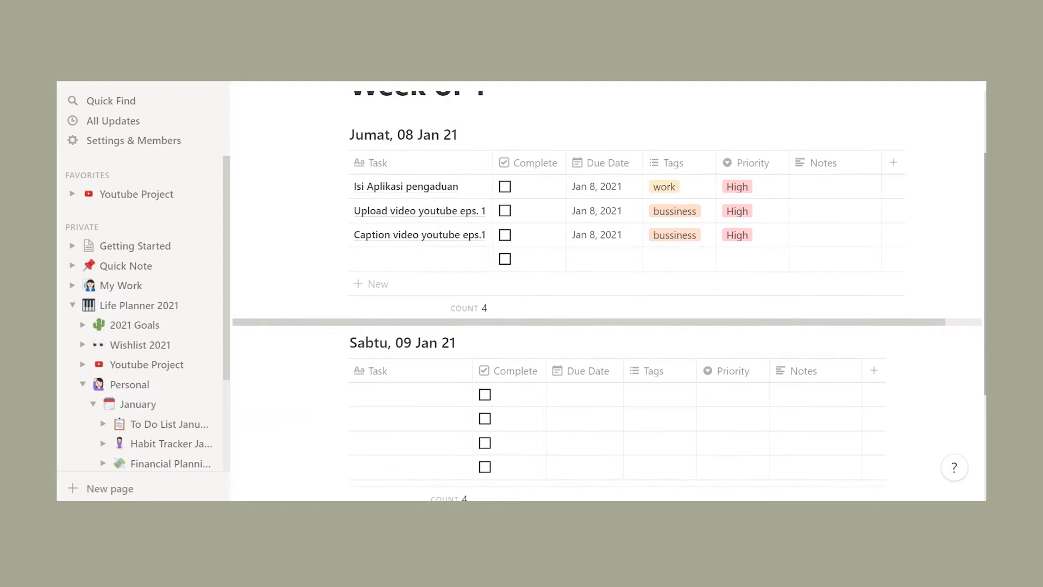
scroll(606, 304, "up", 3)
- Open the Habit Tracker January 2021 page and view its habit table across to the Progress column
left_click(153, 443)
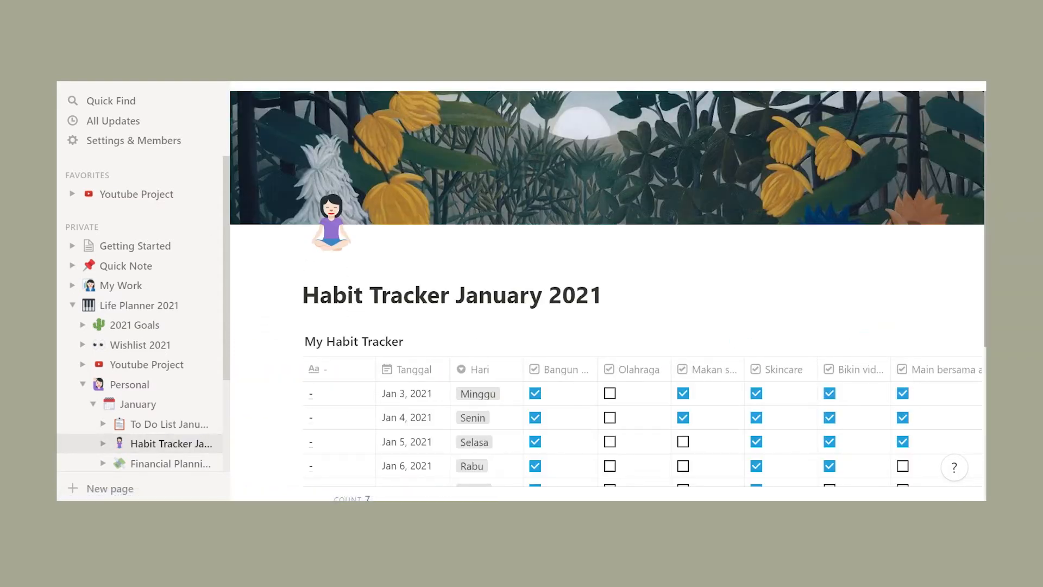
scroll(607, 288, "down", 1)
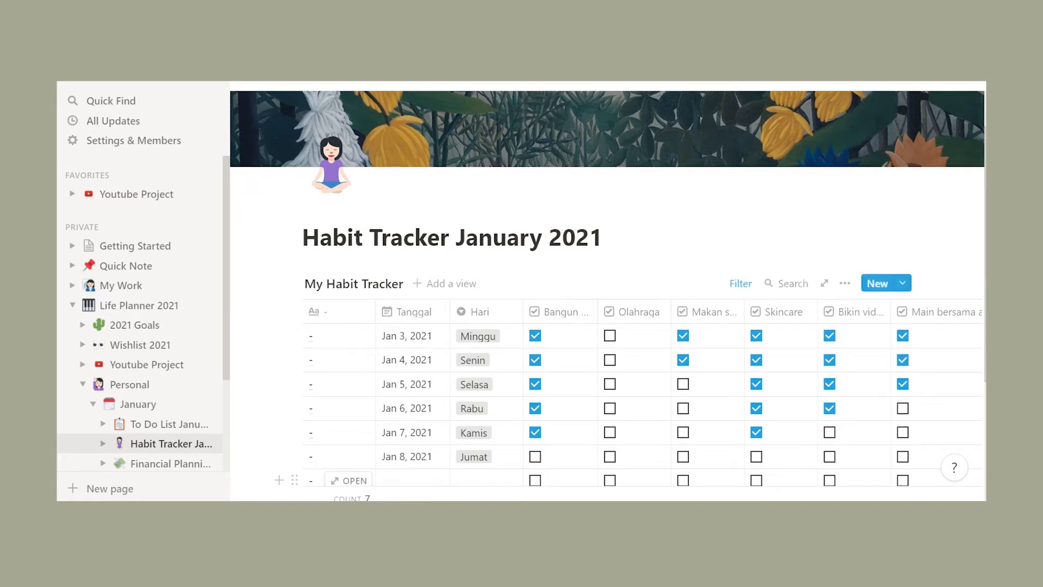
scroll(608, 296, "down", 3)
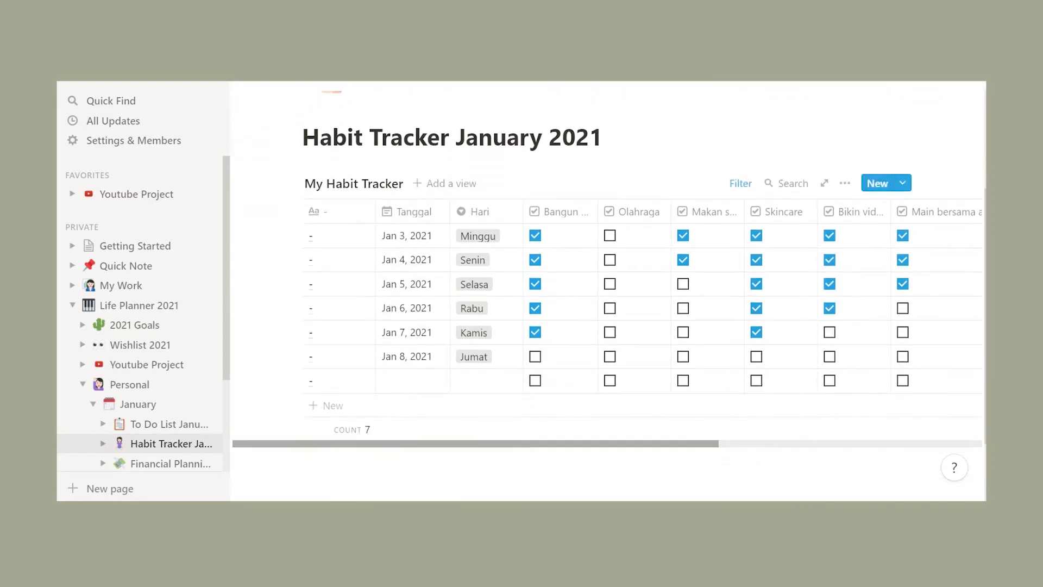
scroll(607, 304, "right", 10)
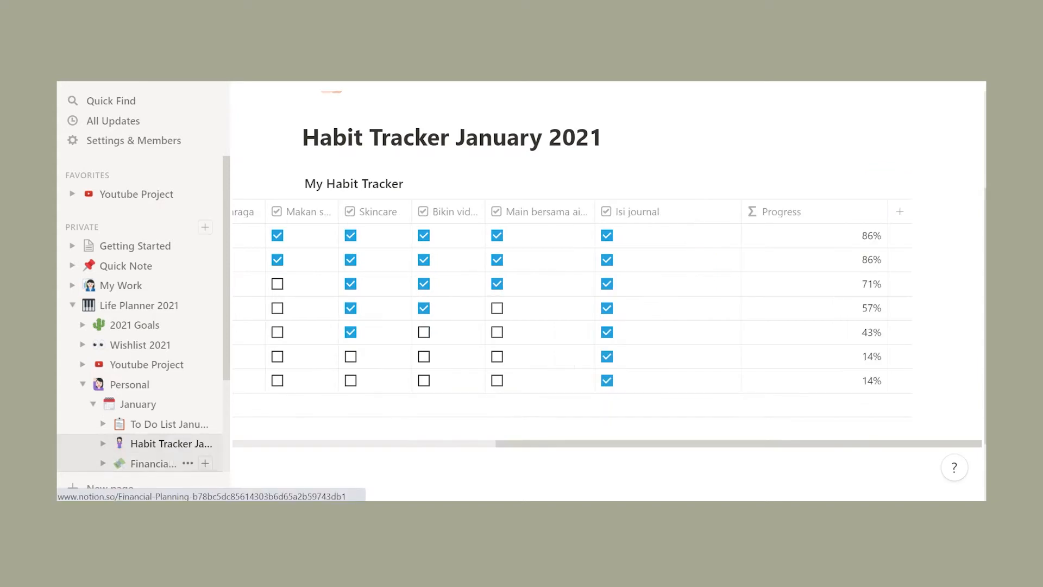
- Open the Financial Planning page and review its tables from Monthly Budget through Saving Akhir Bulan to the summary
left_click(153, 463)
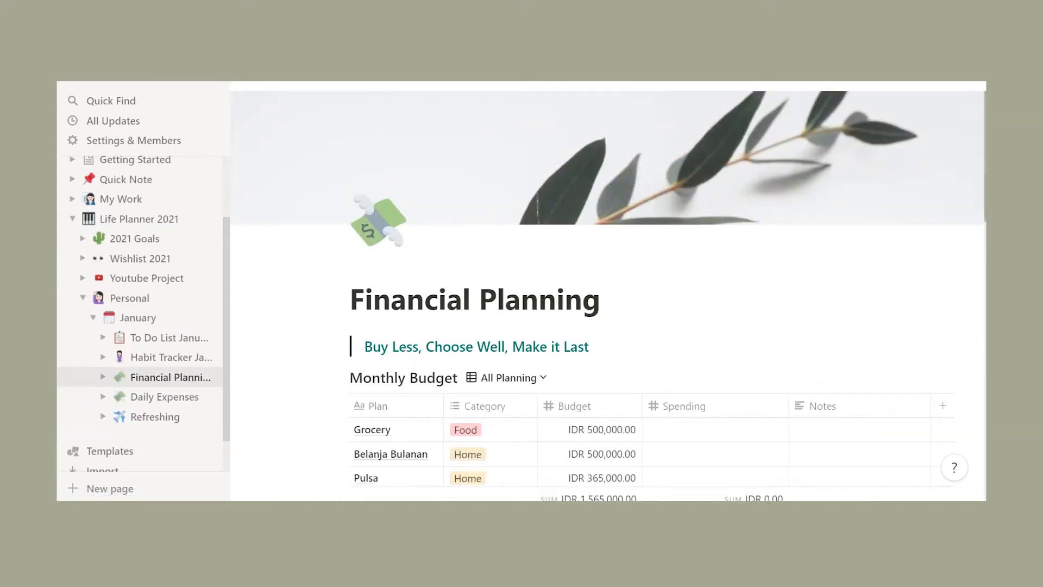
scroll(652, 217, "down", 3)
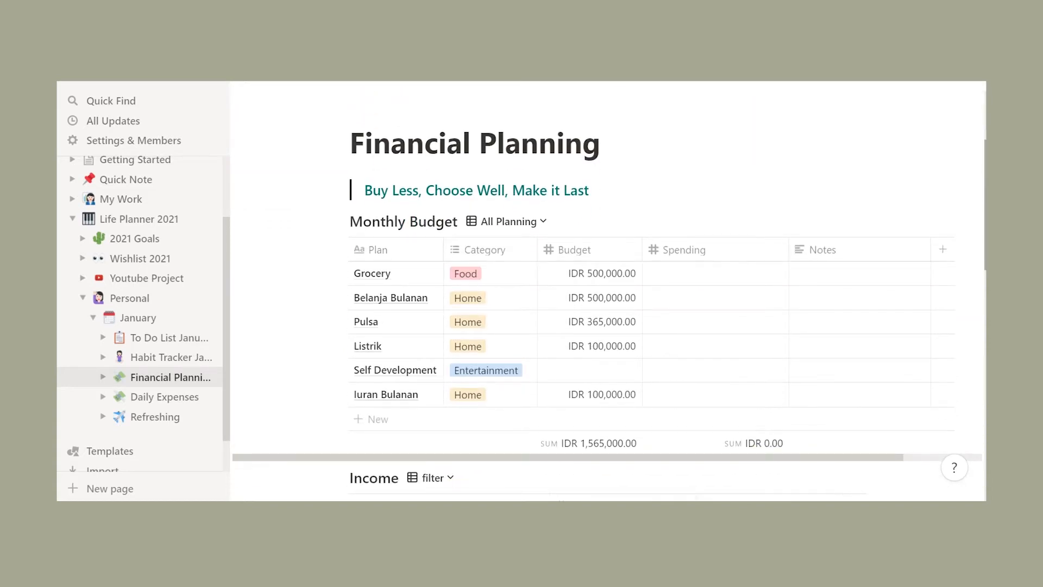
scroll(608, 293, "down", 8)
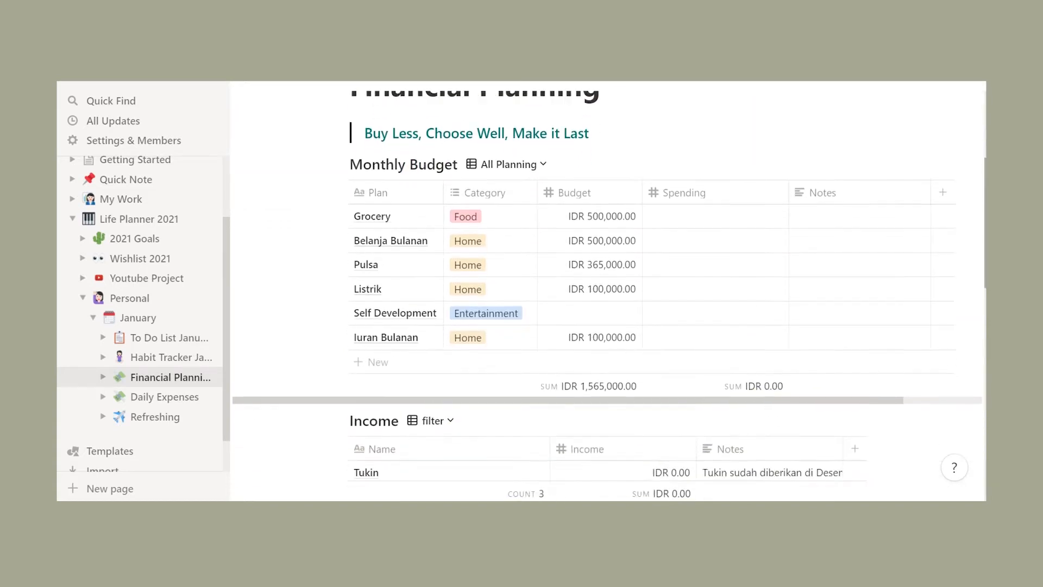
scroll(606, 297, "down", 4)
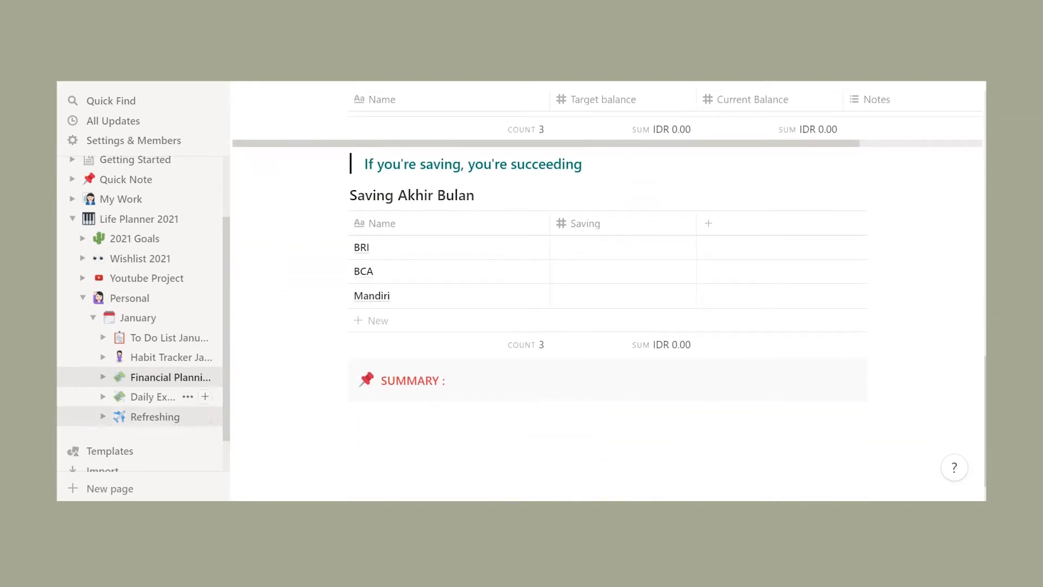
- View the Daily Expenses page's expense table and the Refreshing page's table of trip plans
left_click(164, 396)
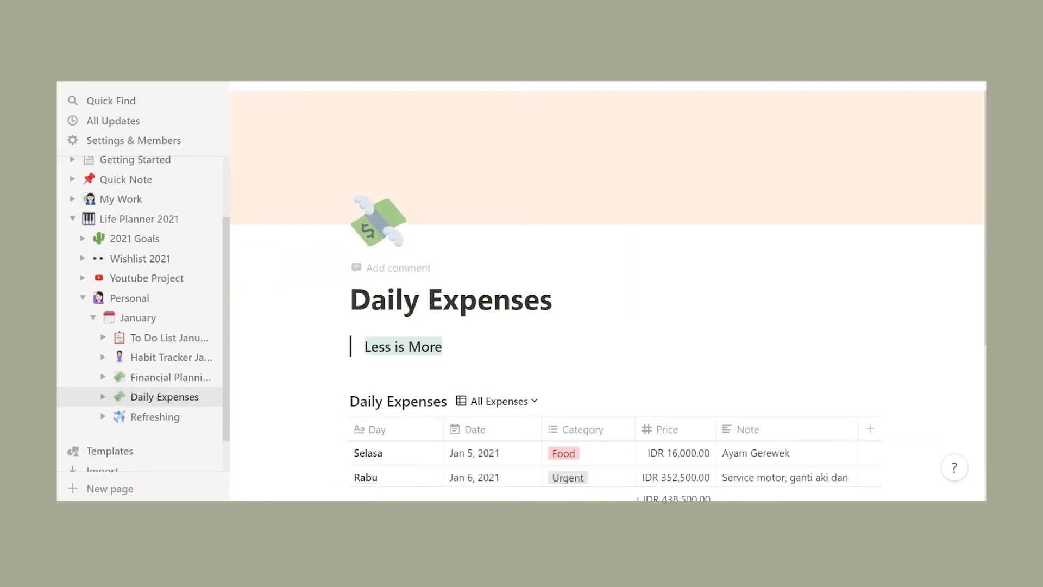
scroll(607, 304, "down", 3)
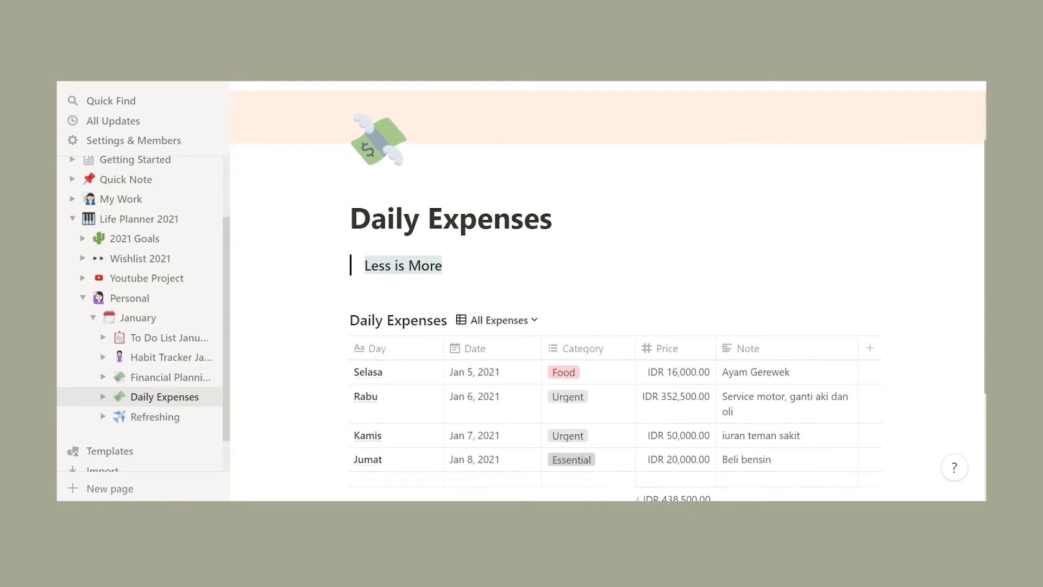
scroll(607, 304, "down", 1)
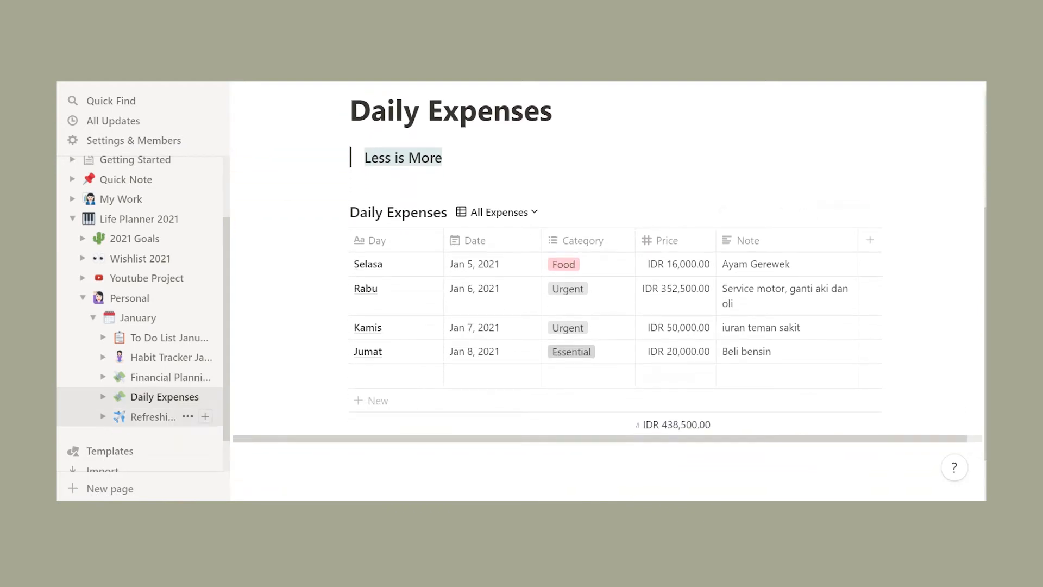
left_click(153, 417)
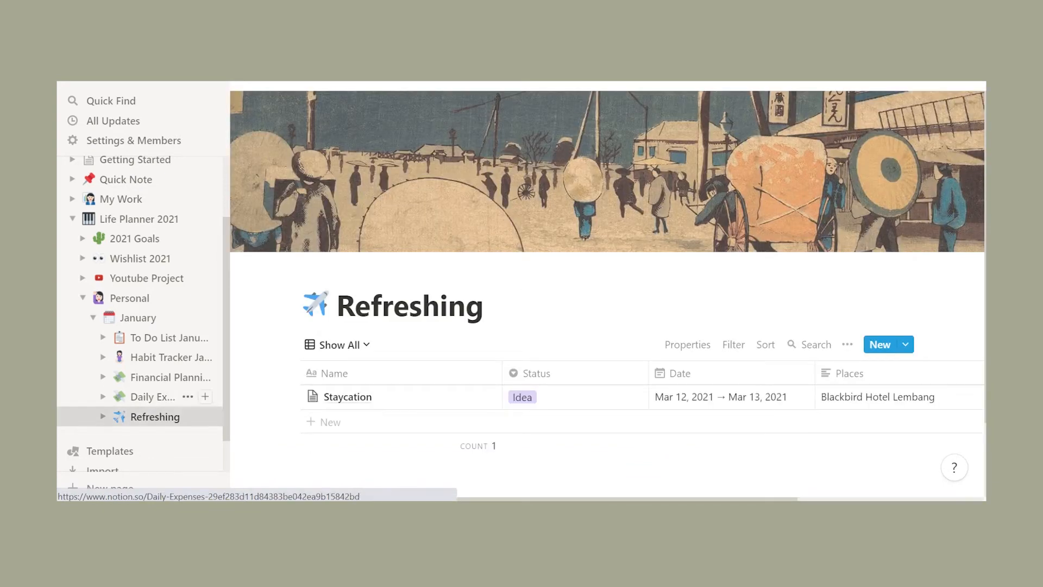
scroll(607, 293, "down", 2)
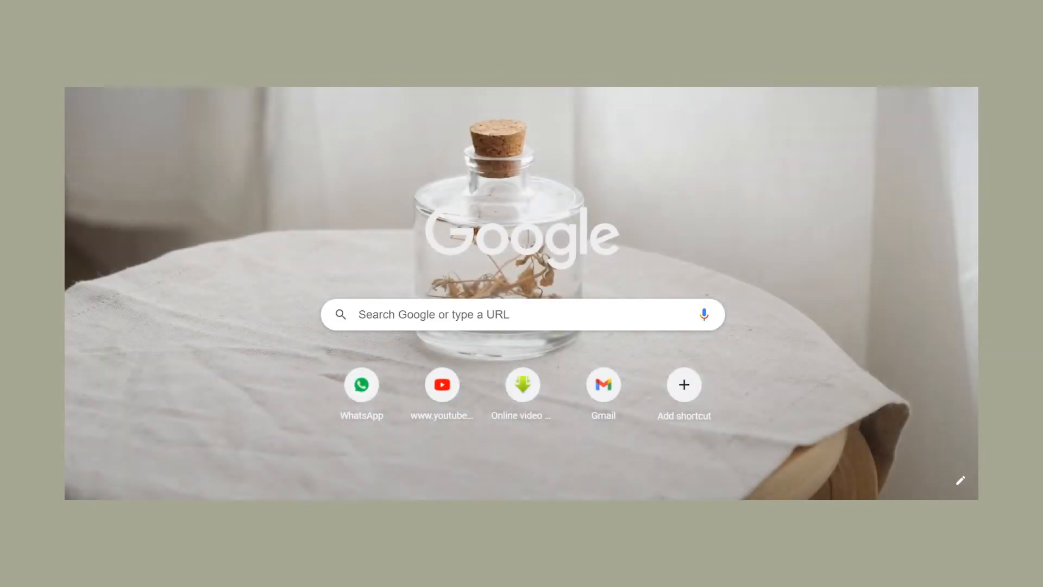
- Open the notion.so website and view the Personal, Personal Pro, Team and Enterprise plans on the Pricing page
left_click(434, 314)
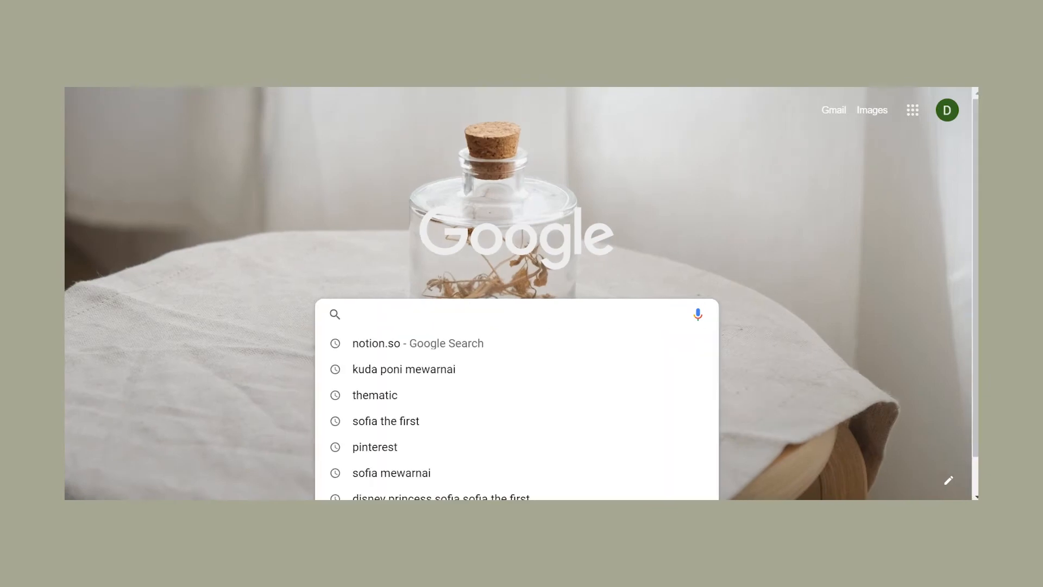
type("notion.so")
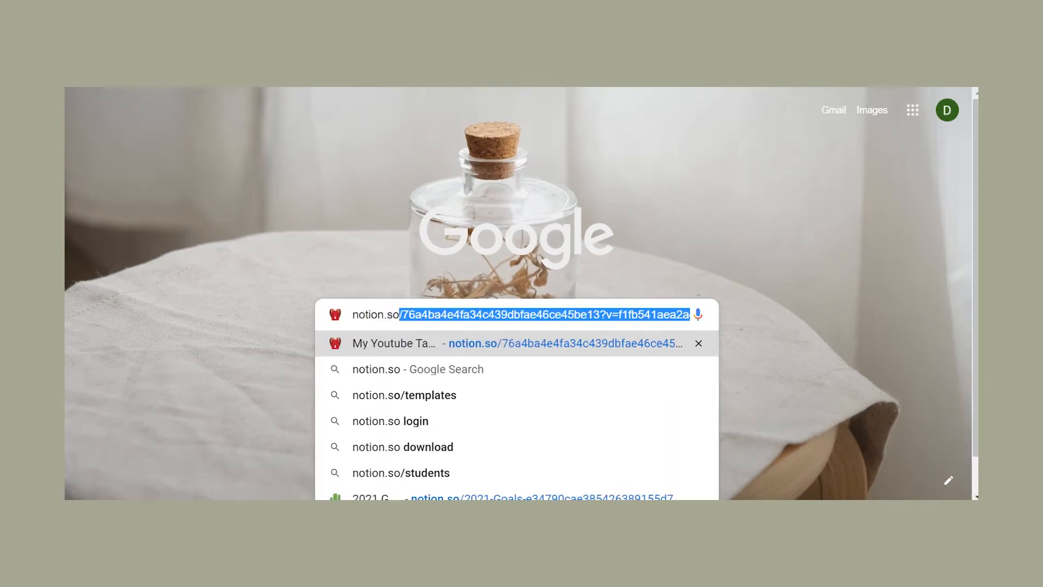
key("Delete")
key("Return")
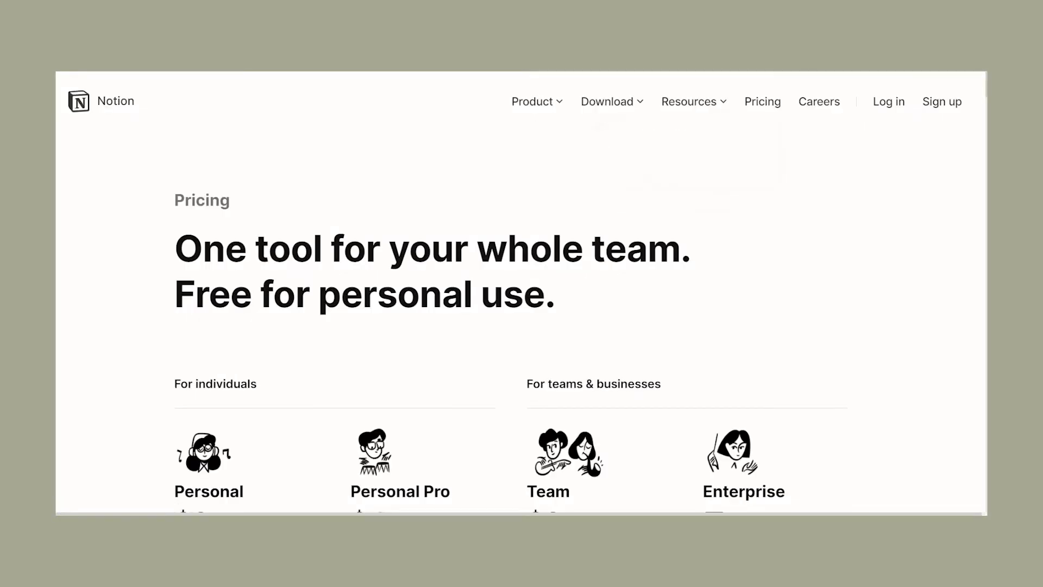
scroll(510, 315, "down", 6)
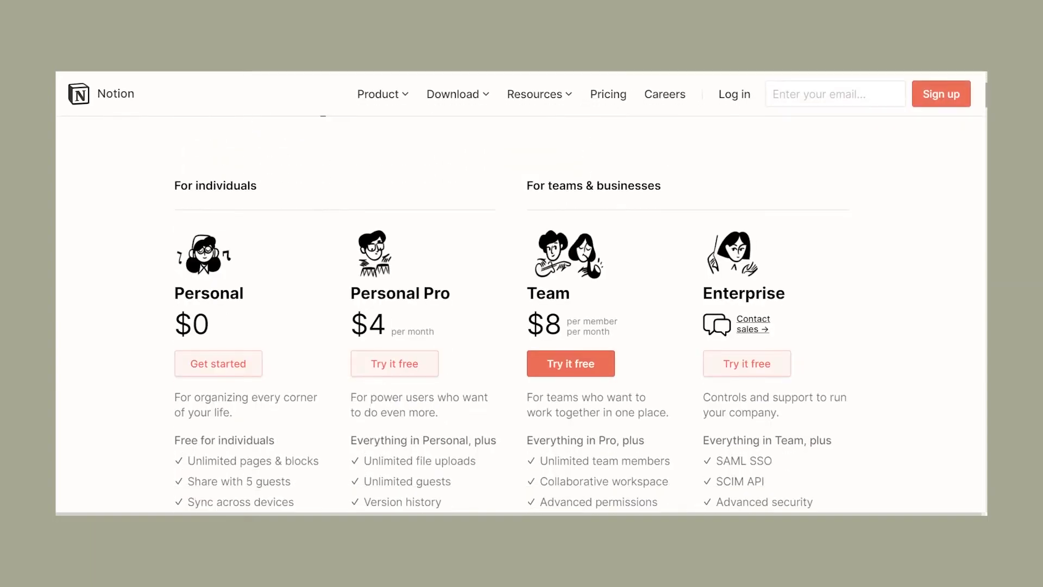
scroll(511, 315, "up", 1)
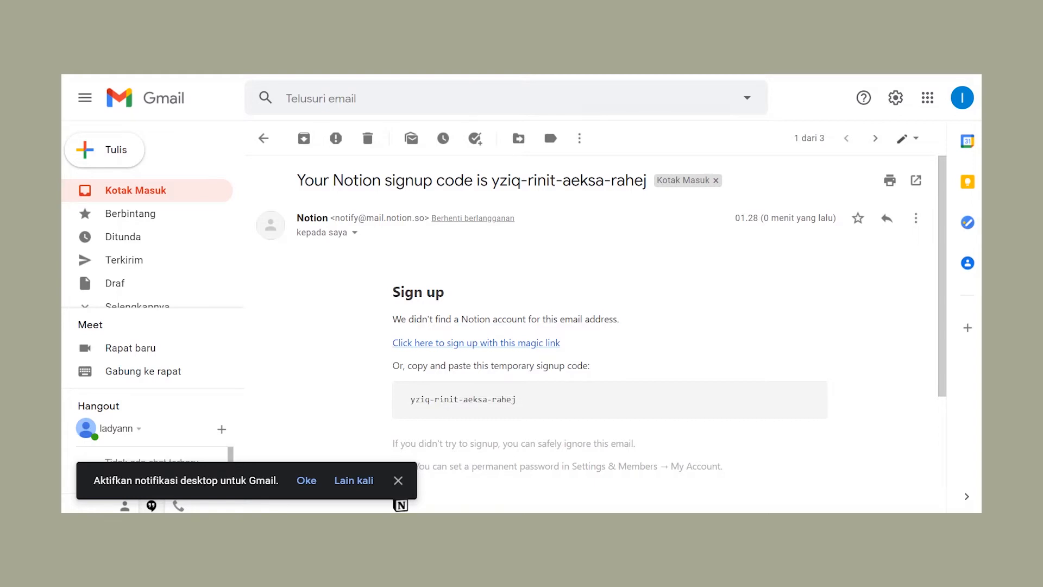
- Copy the temporary signup code from the Notion e-mail in Gmail, enter it as the sign up code, and create the new account
left_click_drag(411, 399, 515, 399)
key("ctrl+c")
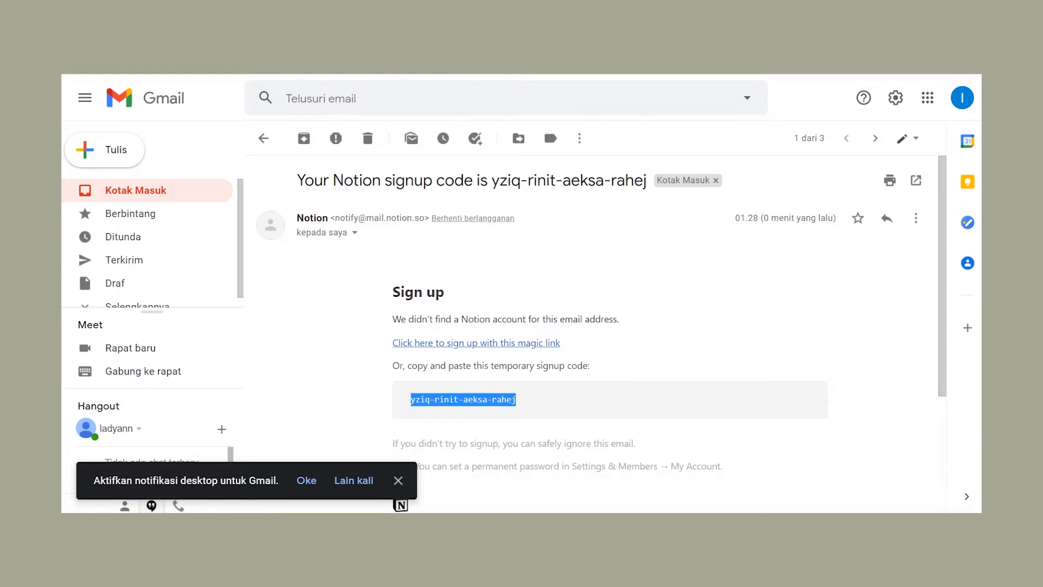
key("ctrl+Tab")
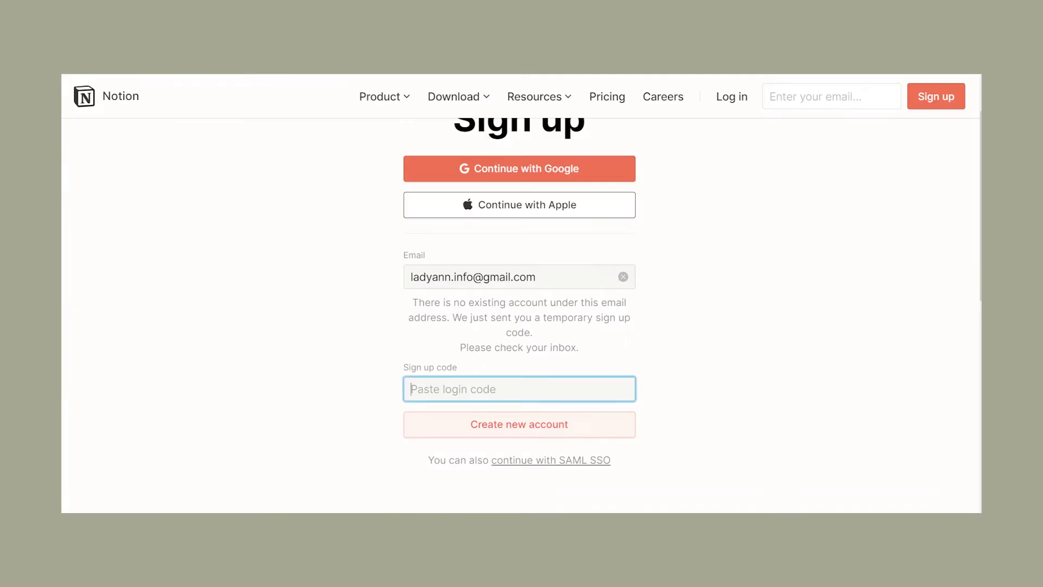
key("ctrl+v")
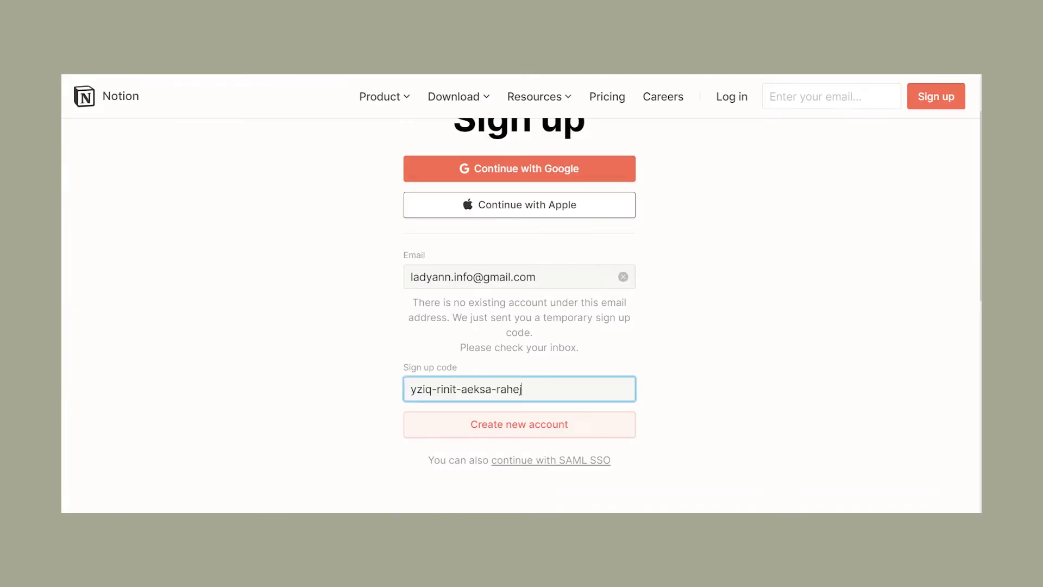
key("Return")
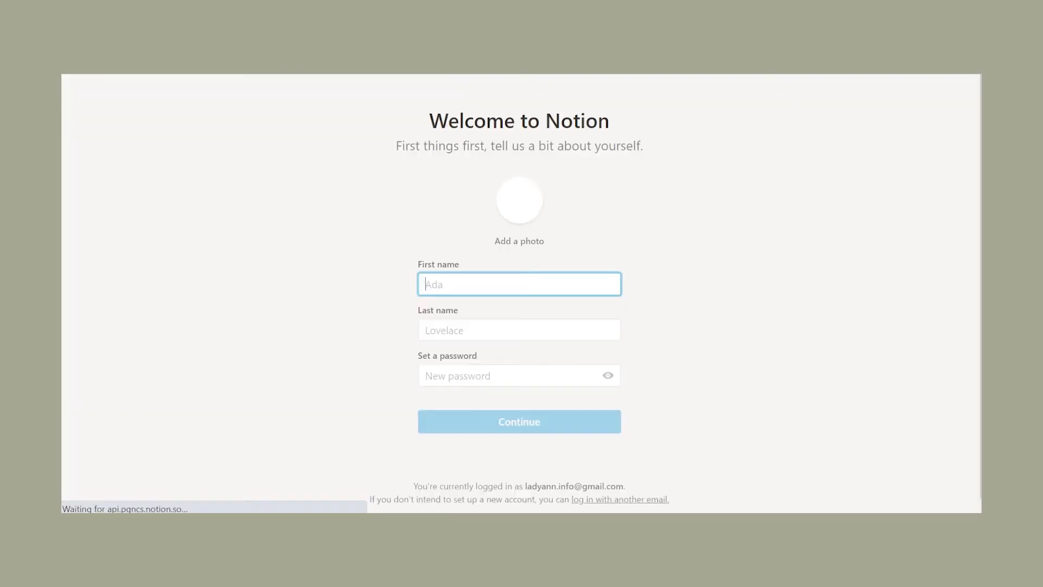
- Fill in the new account's first name, last name and password on the welcome form
type("Ladyann")
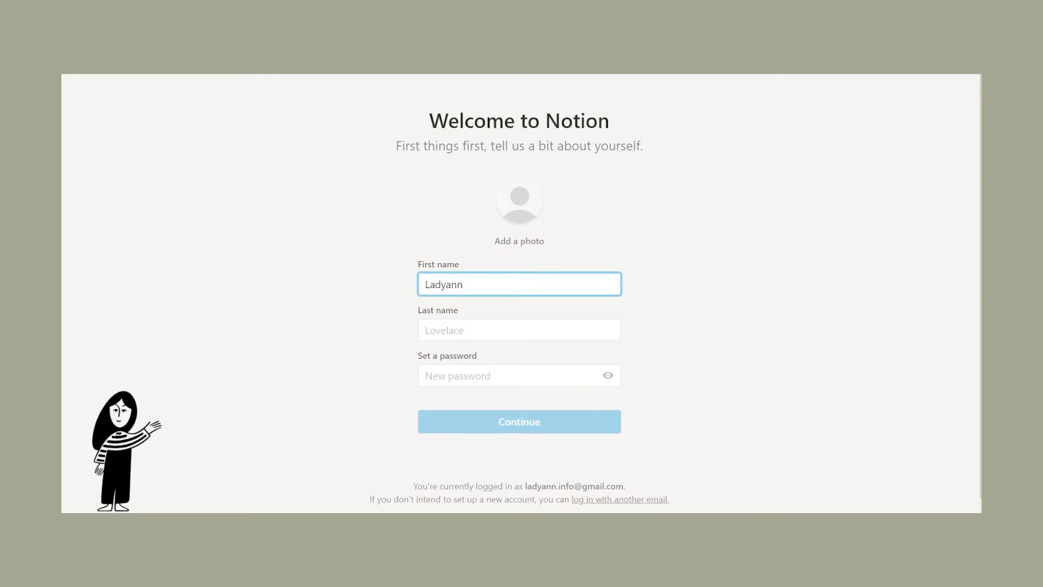
left_click(511, 376)
type("********")
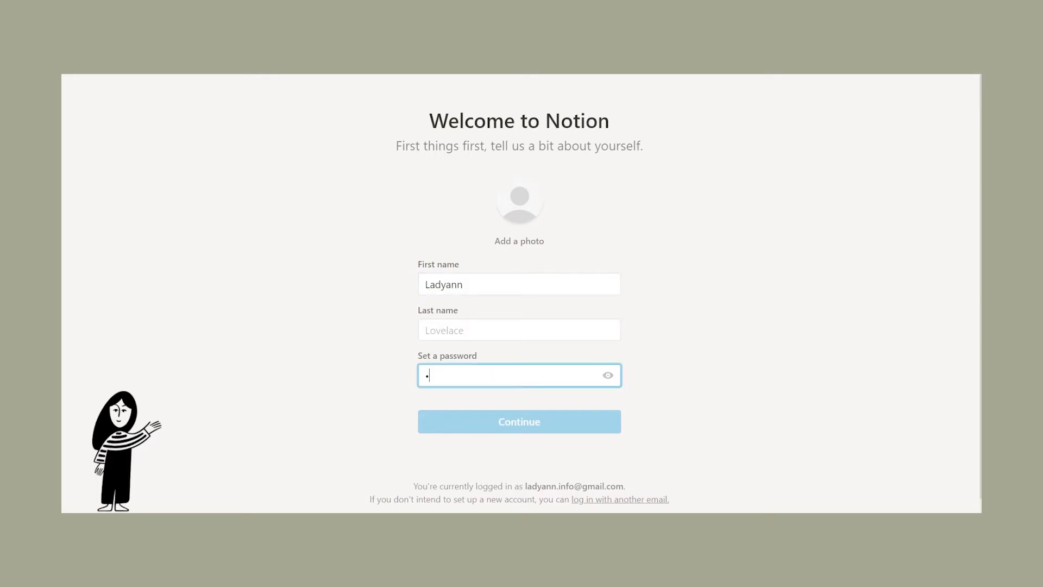
left_click(518, 330)
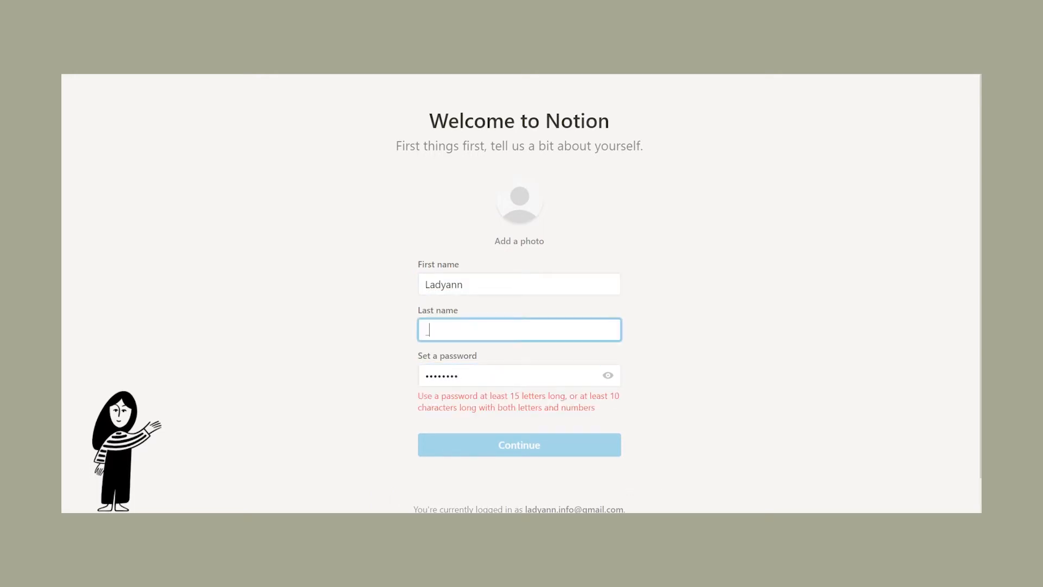
- Replace the new account's password with a longer one and continue the account setup
left_click(510, 375)
key("ctrl+a")
type("****")
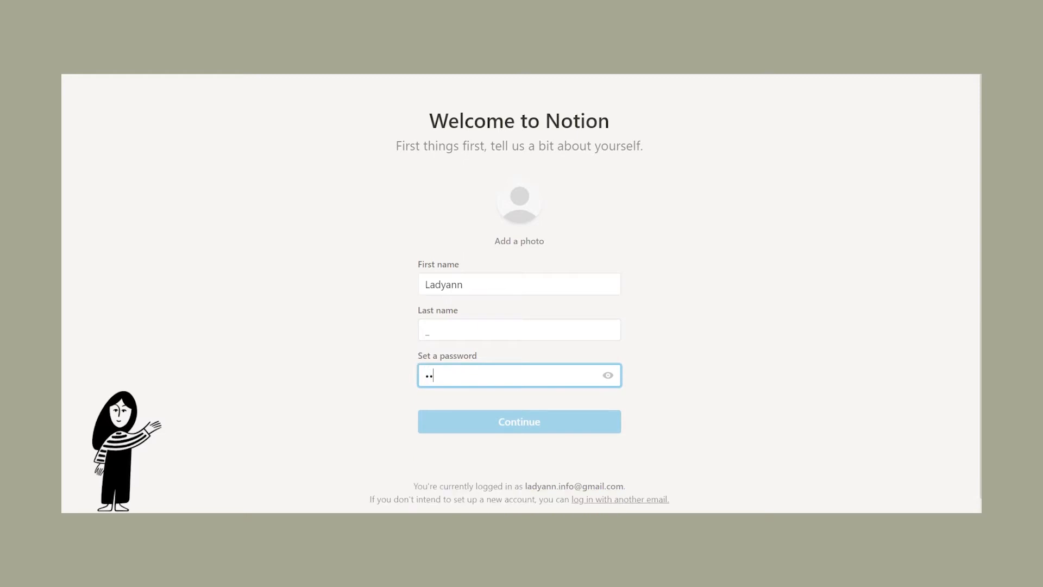
type("******")
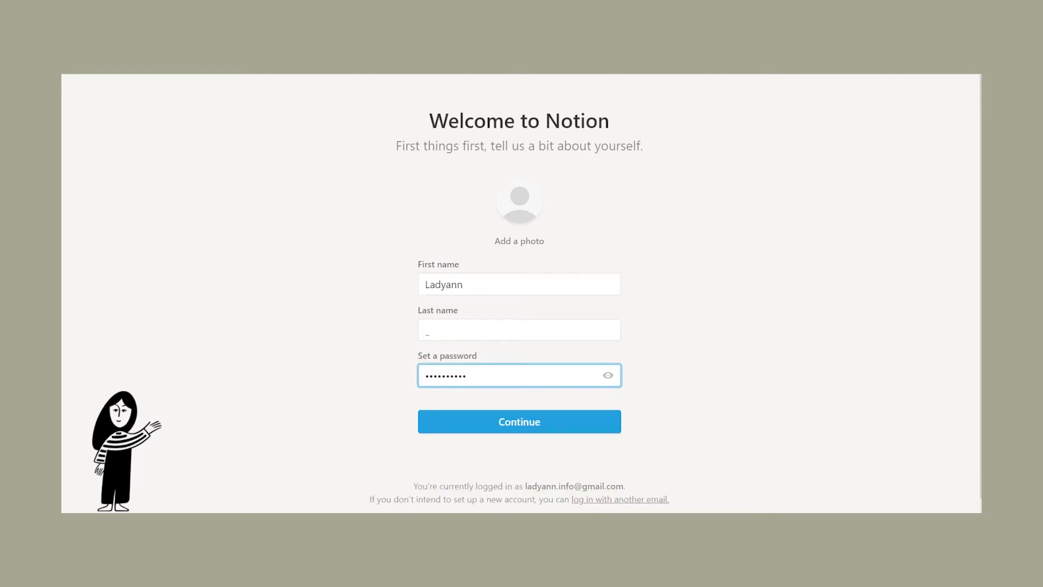
key("Tab")
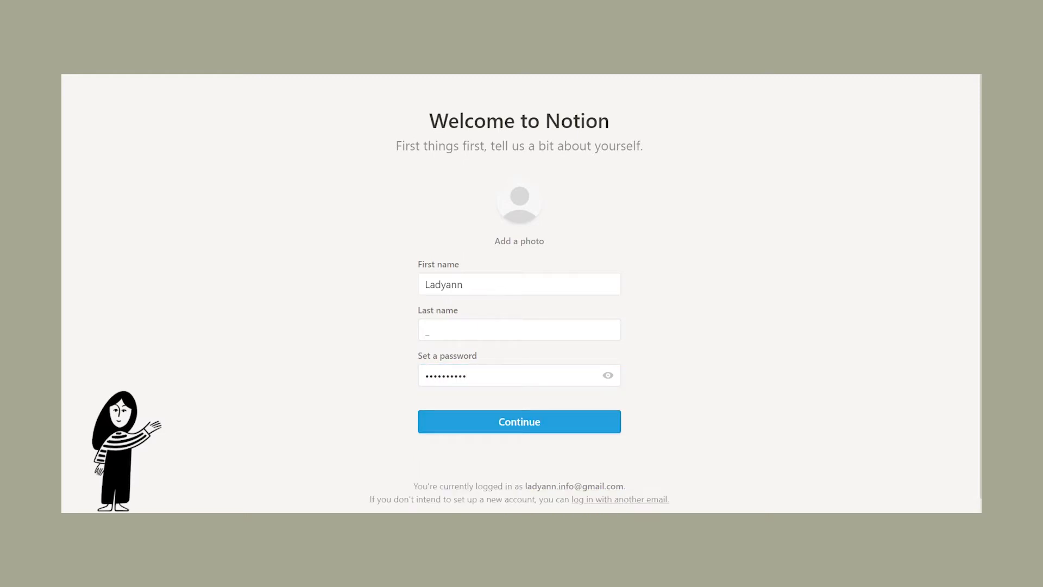
key("Return")
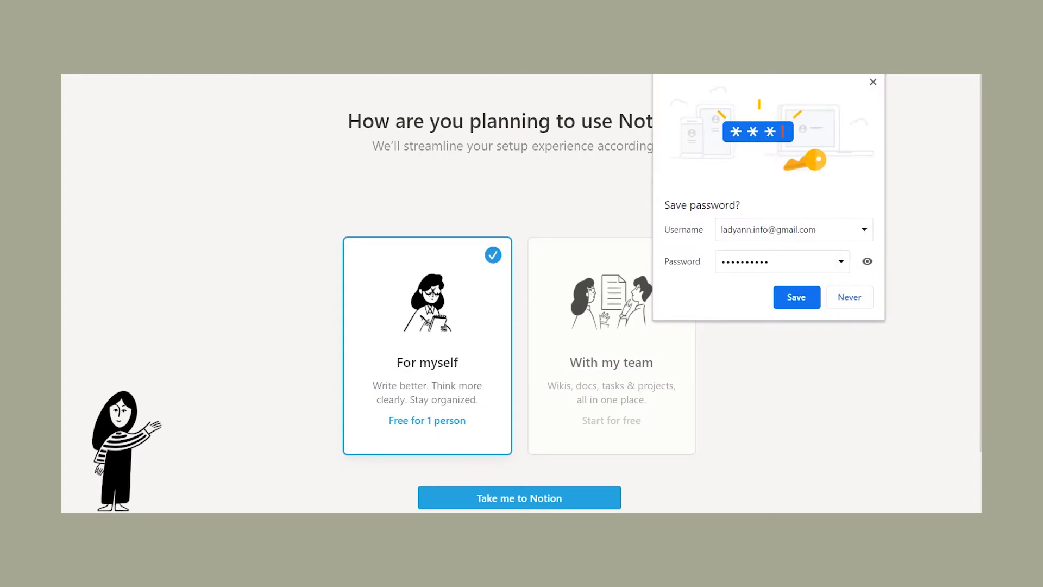
- Dismiss the browser's password-saving prompt, set the workspace up with the For myself option, and keep the starter templates
key("Tab")
key("Return")
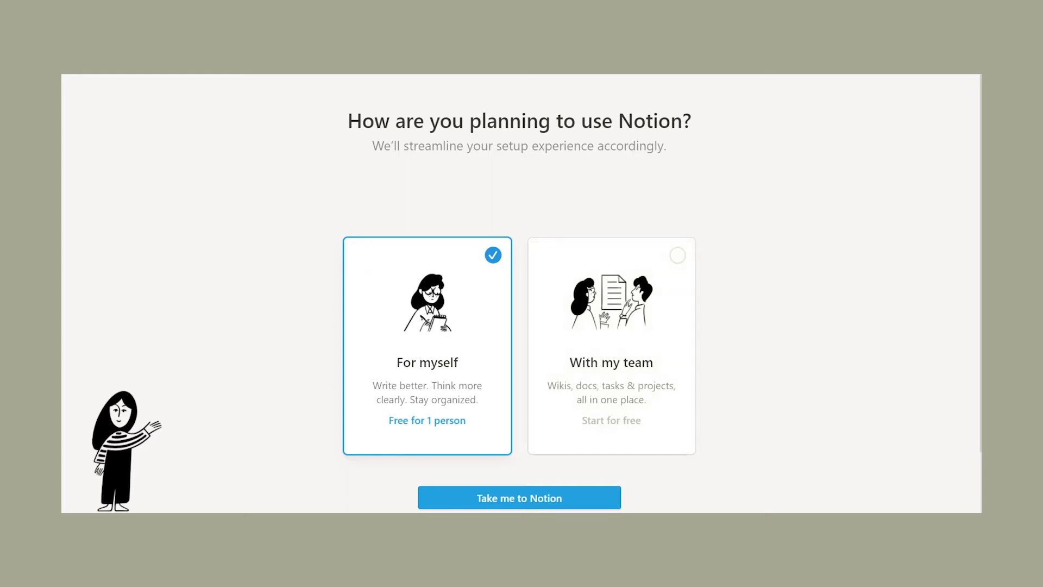
key("Return")
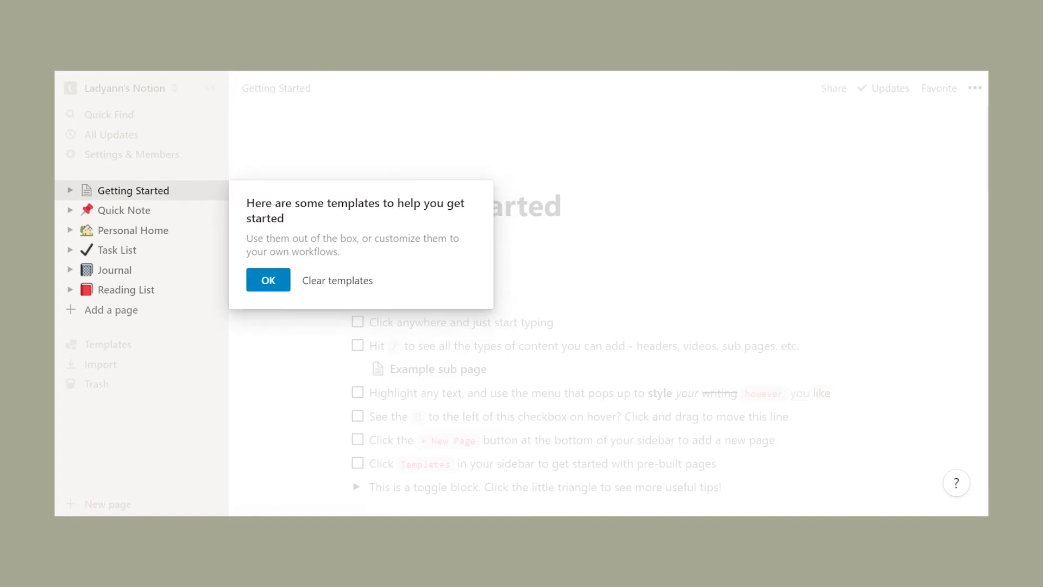
key("Return")
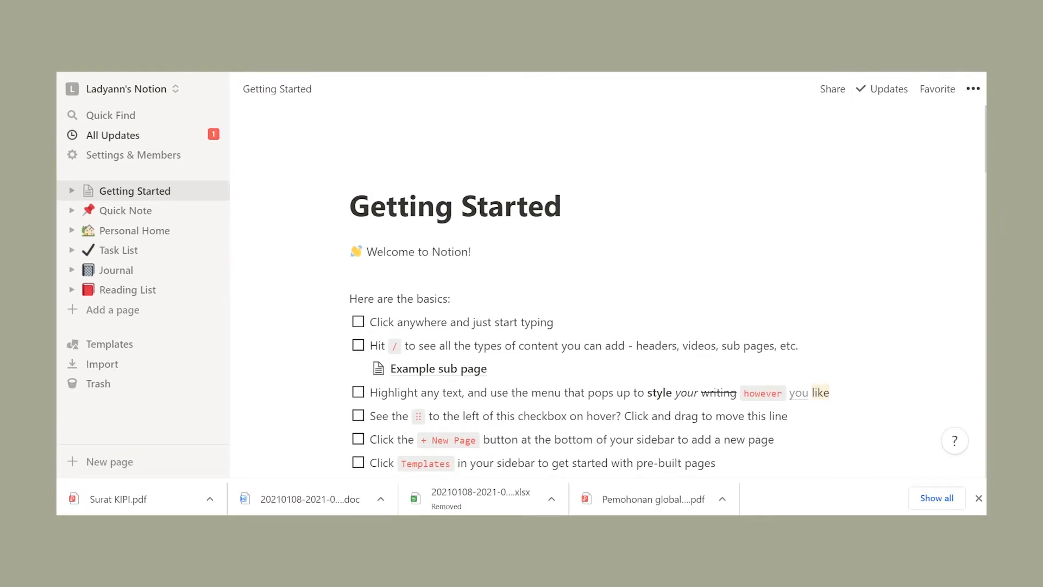
- Look through the starter pages from Getting Started and Personal Home to Task List, Journal and Reading List
scroll(597, 326, "down", 3)
left_click(135, 230)
left_click(137, 248)
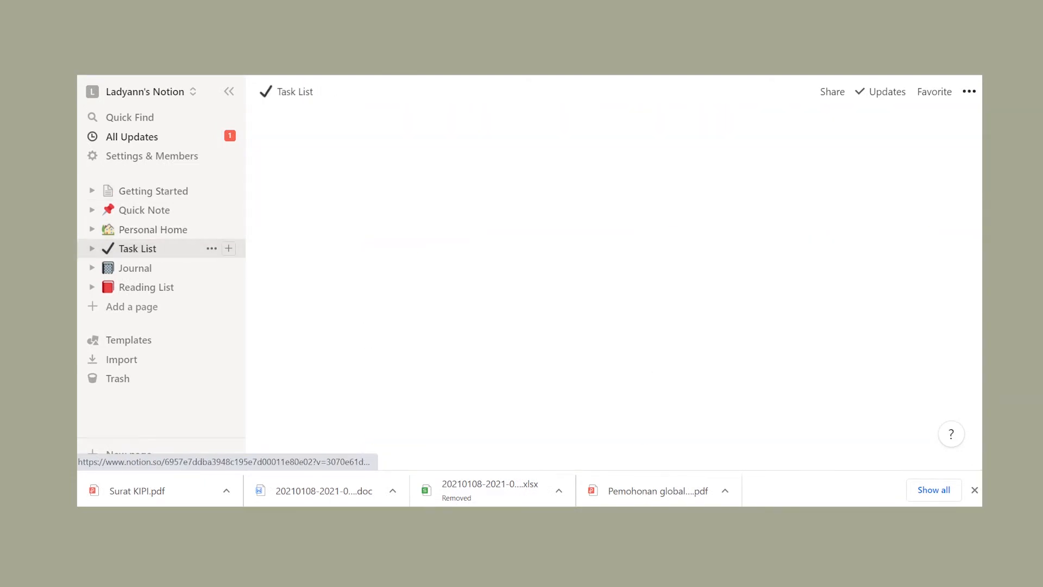
left_click(135, 268)
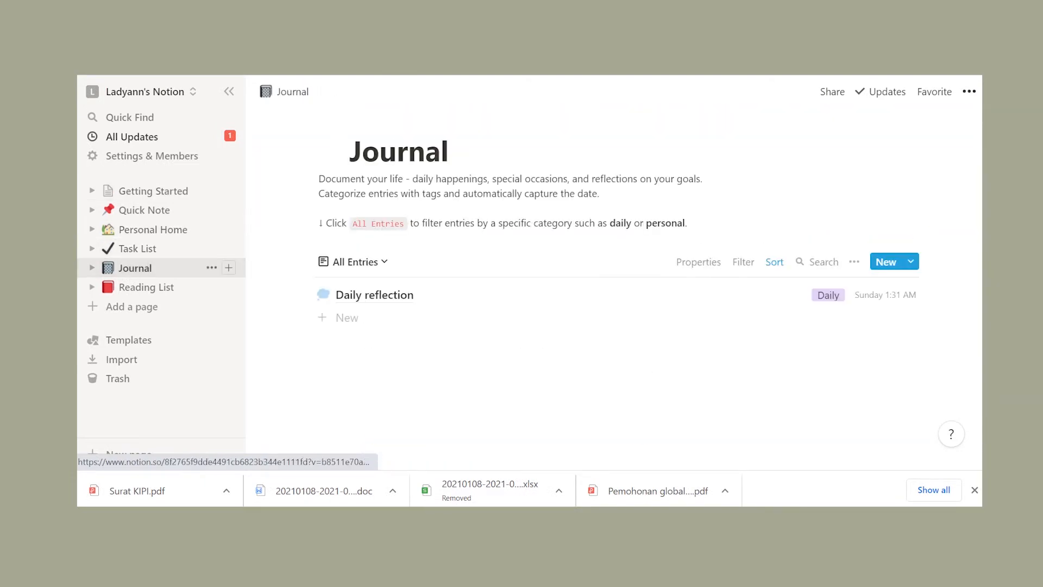
left_click(146, 287)
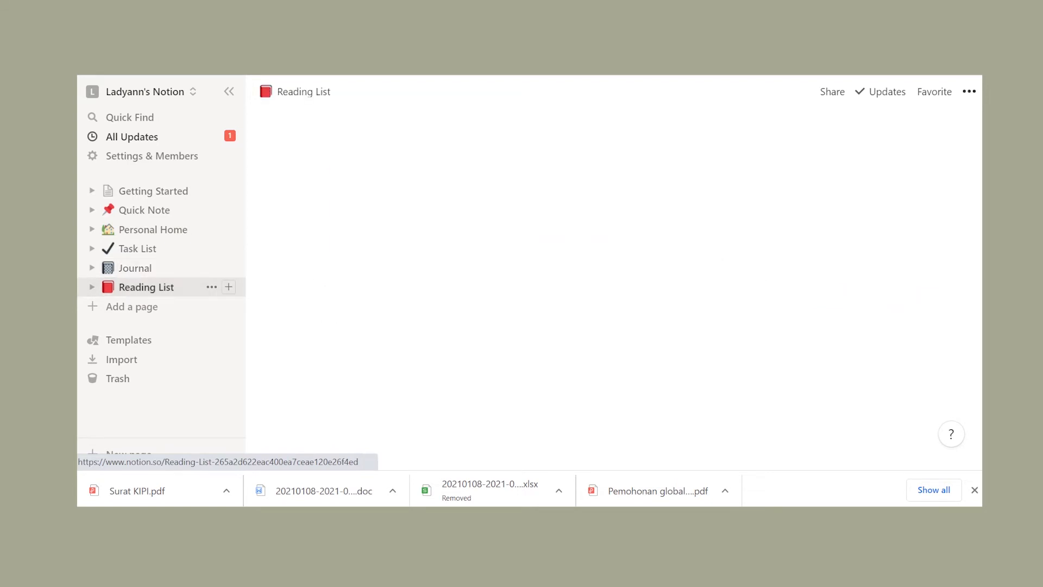
scroll(543, 326, "down", 3)
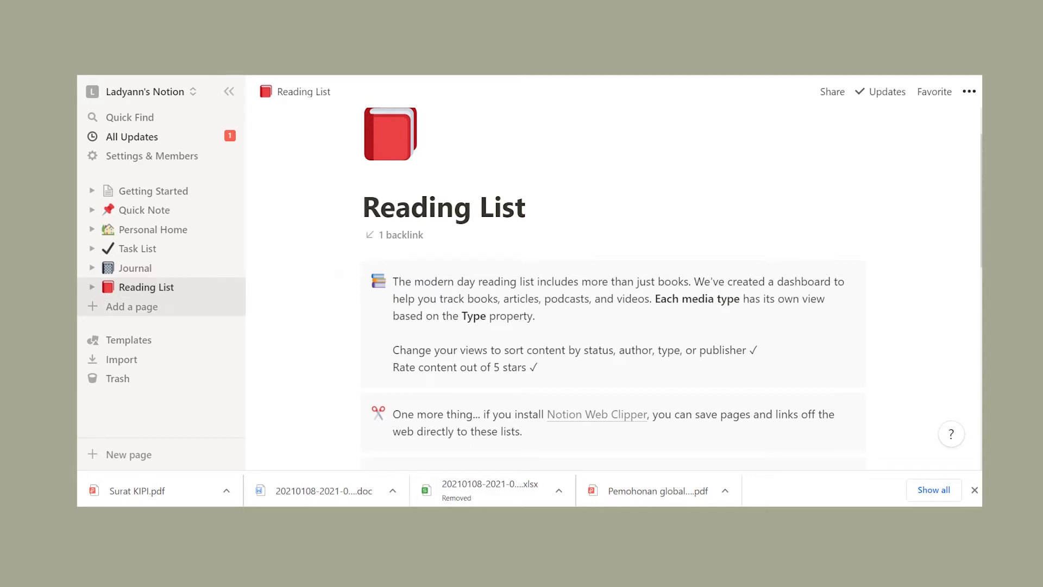
- Add a new page to the workspace and give it the cactus emoji as its icon
left_click(131, 306)
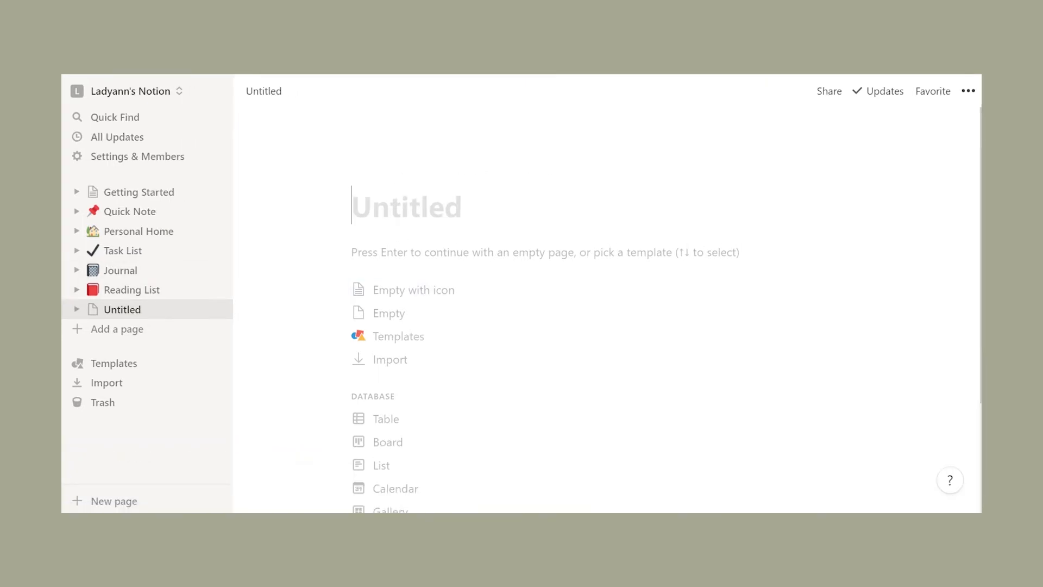
left_click(383, 175)
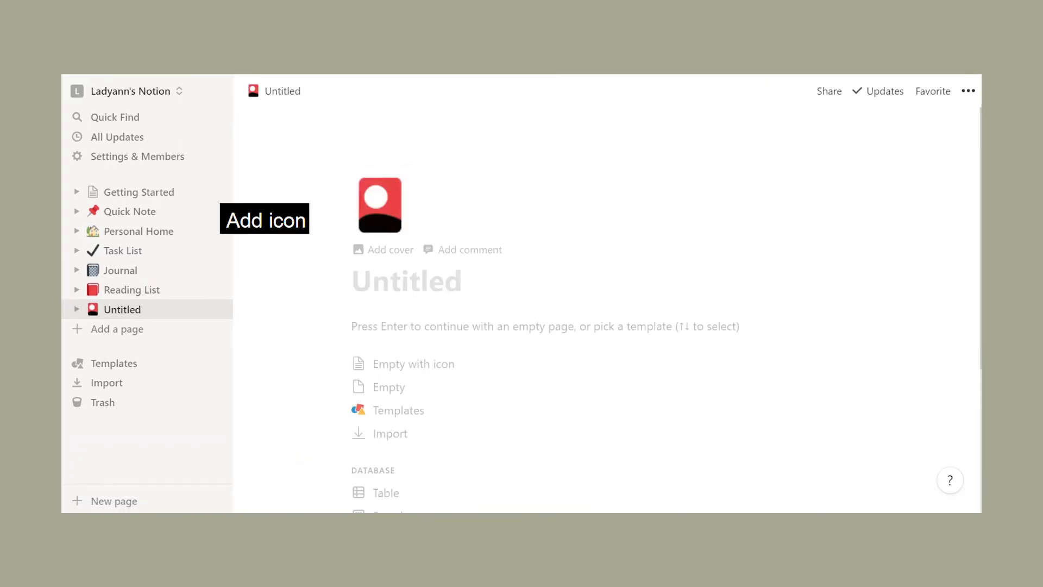
left_click(380, 206)
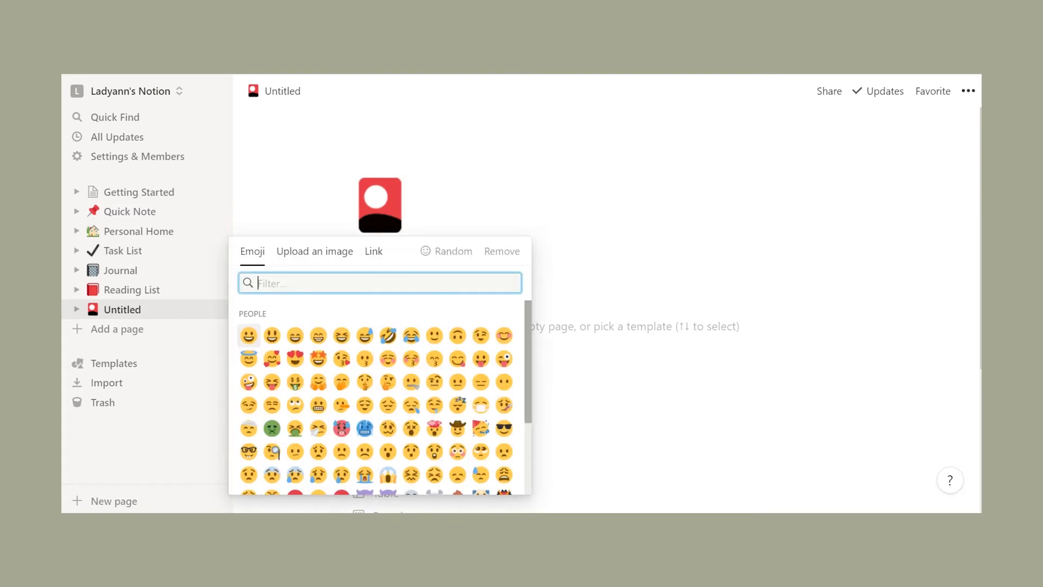
scroll(381, 397, "down", 1)
scroll(380, 396, "down", 10)
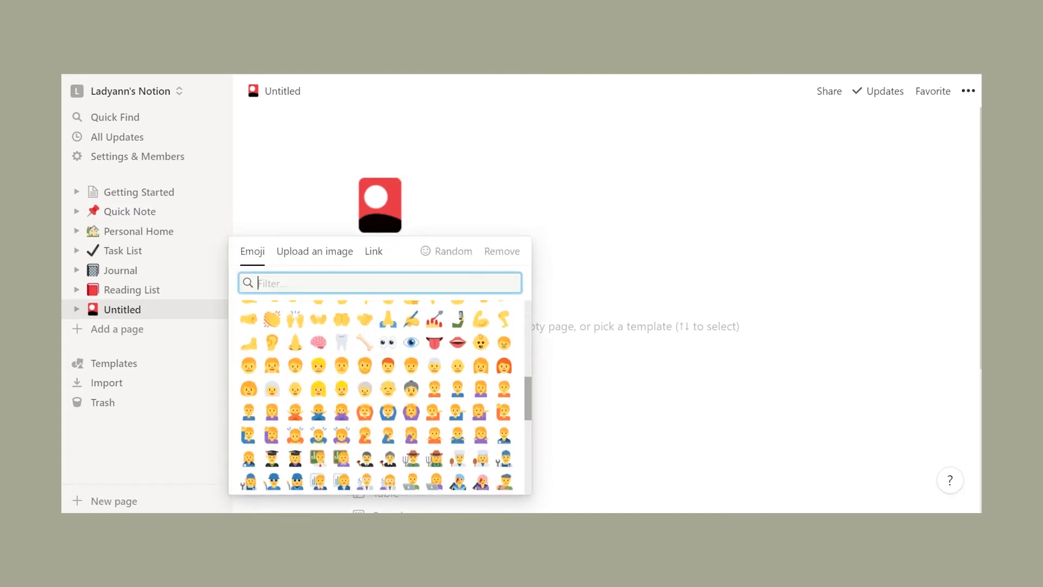
scroll(380, 397, "down", 8)
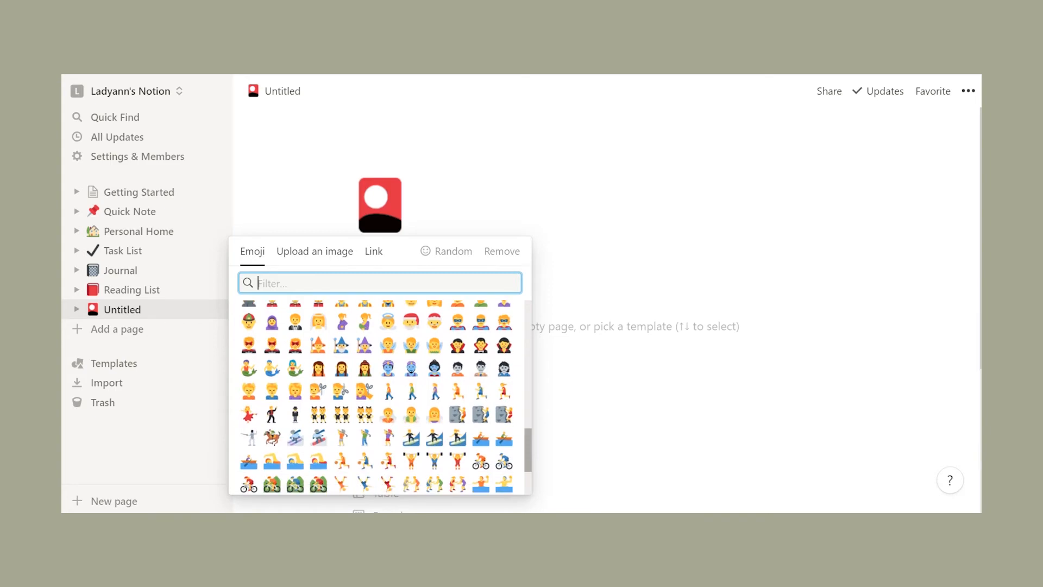
scroll(380, 396, "down", 6)
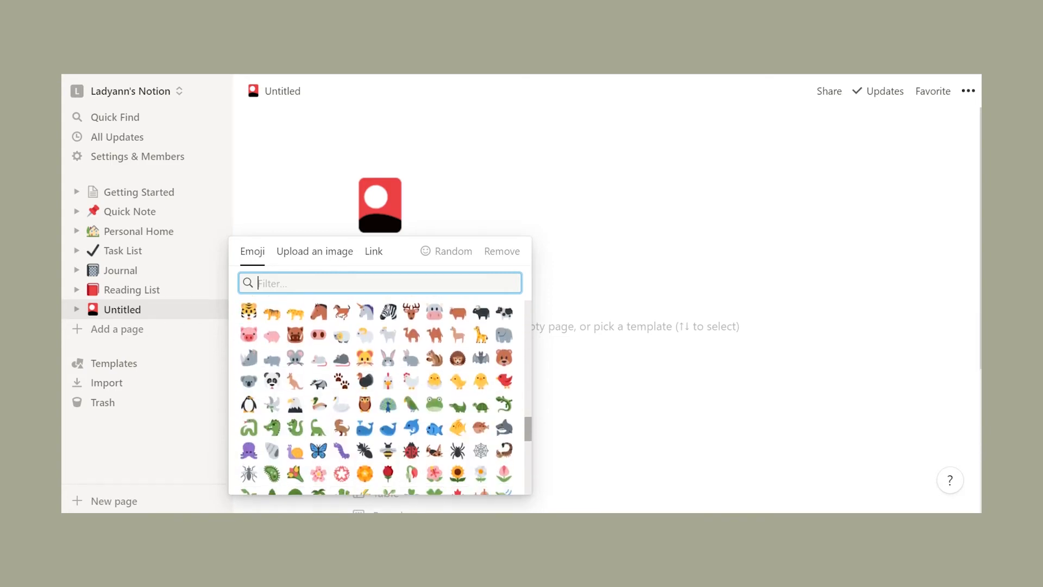
scroll(380, 397, "down", 3)
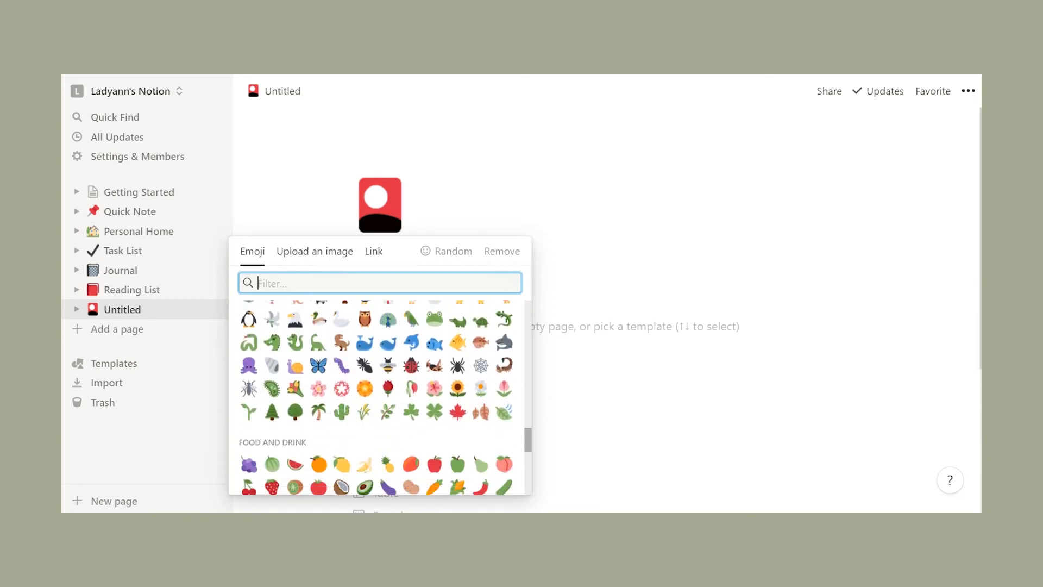
left_click(343, 411)
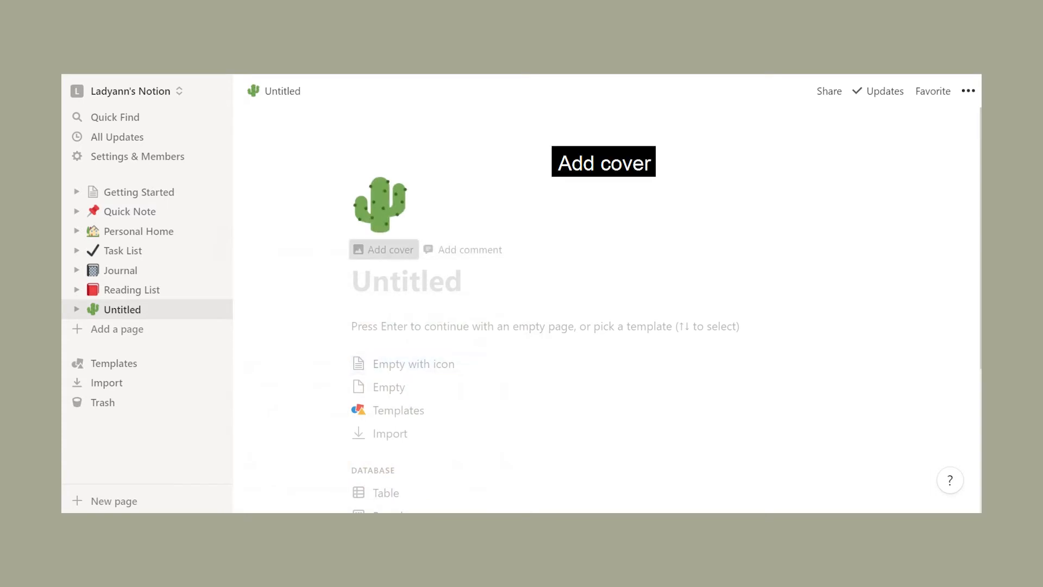
- Add a cover to the new page and look through the Upload and Unsplash cover sources without choosing another image
left_click(390, 250)
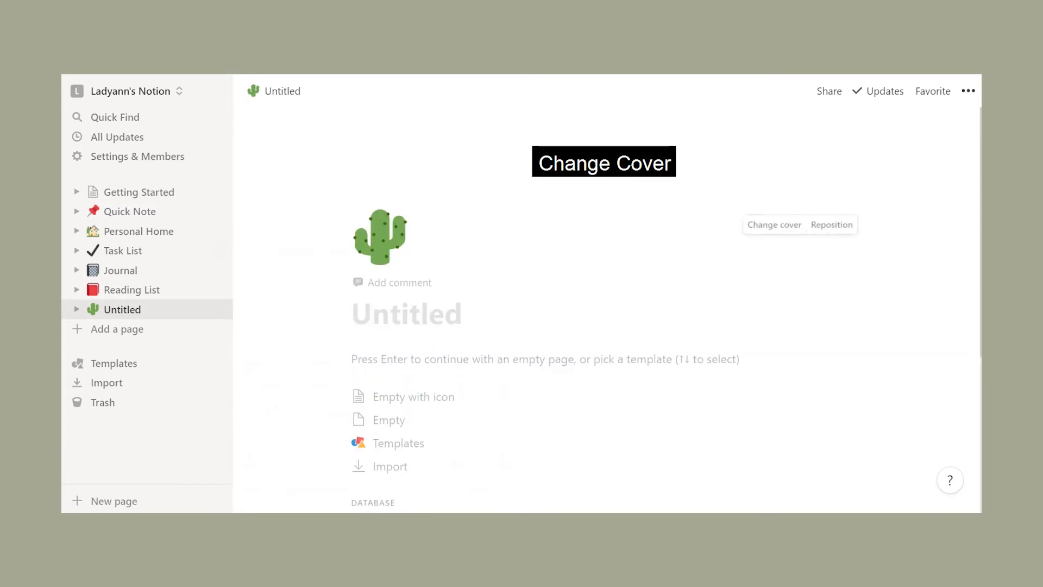
left_click(775, 224)
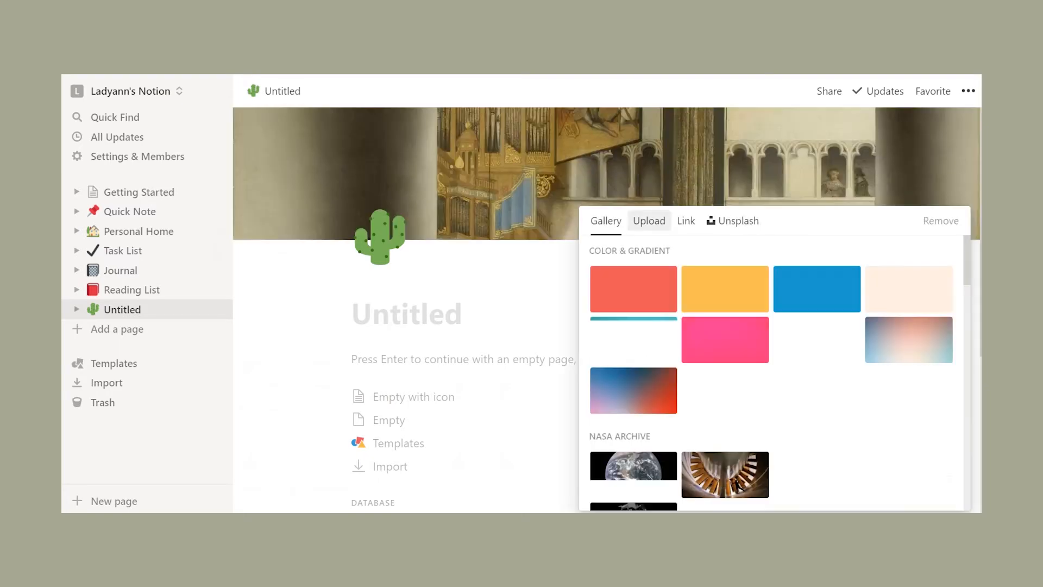
left_click(649, 220)
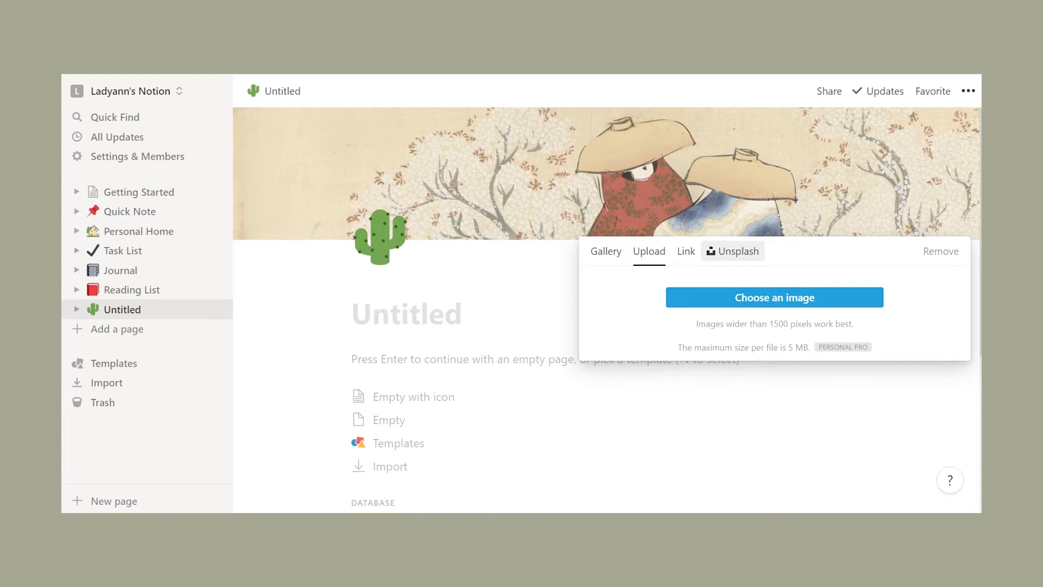
left_click(734, 251)
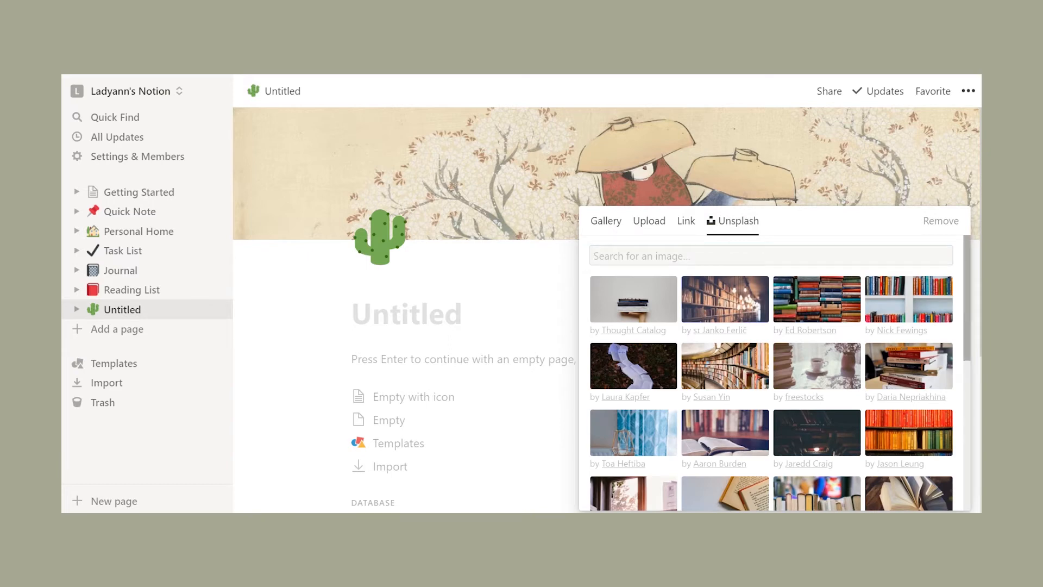
scroll(772, 373, "down", 10)
scroll(771, 373, "down", 1)
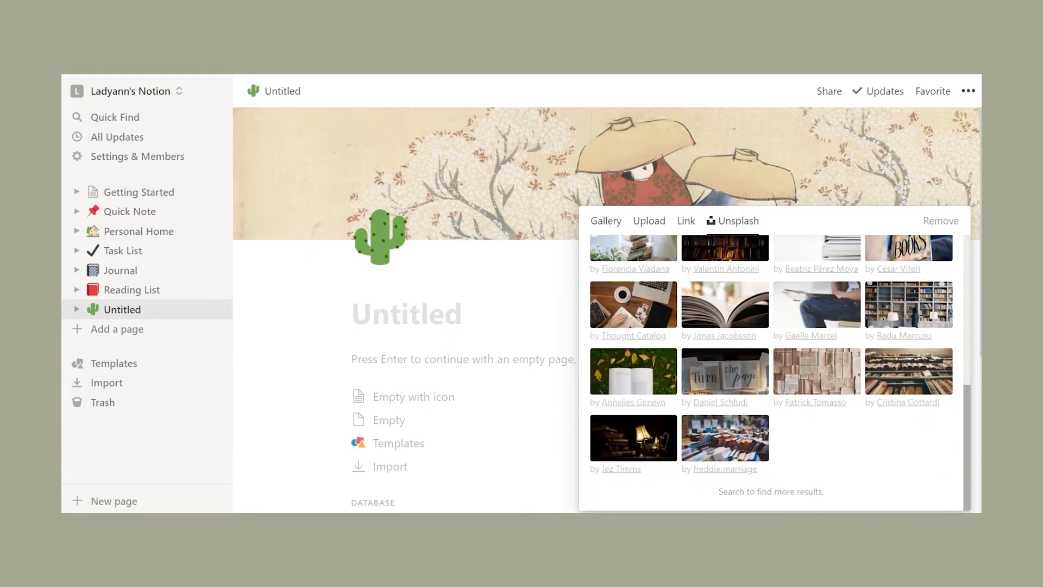
scroll(771, 373, "up", 12)
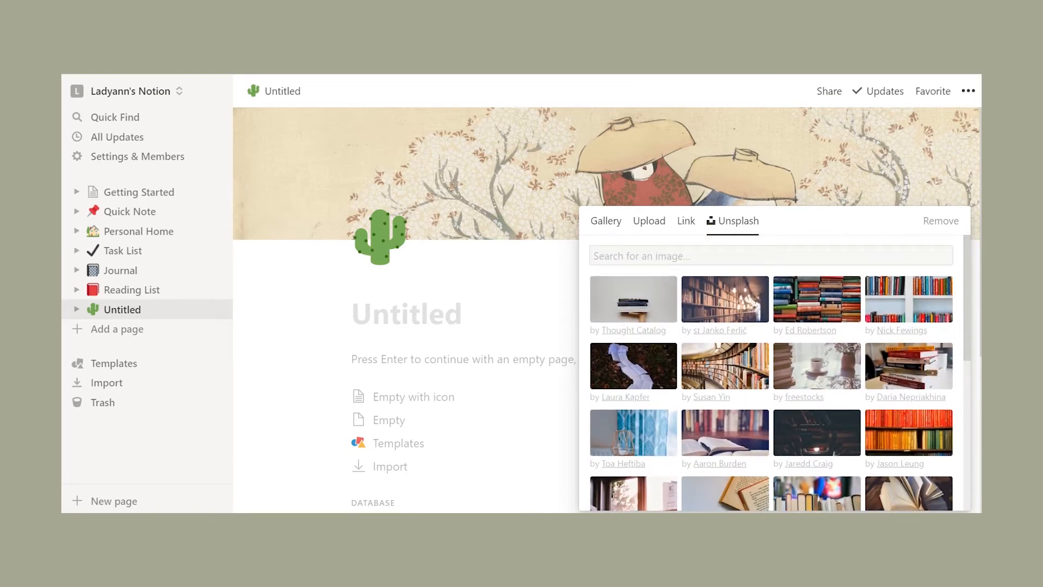
key("Escape")
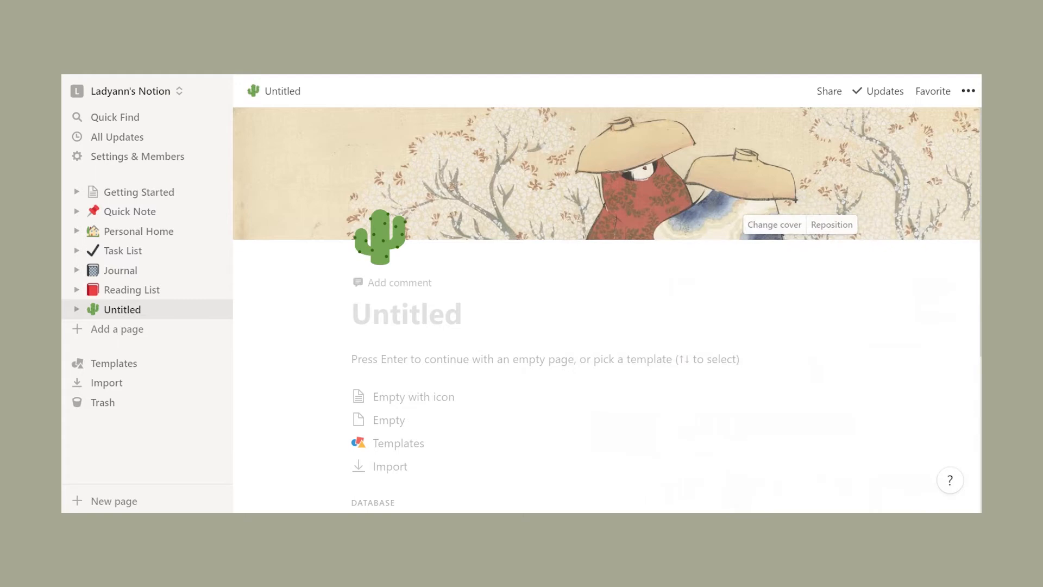
- Reposition the cover image slightly and save its position, and title the page Financial Planner with an empty body
left_click(831, 225)
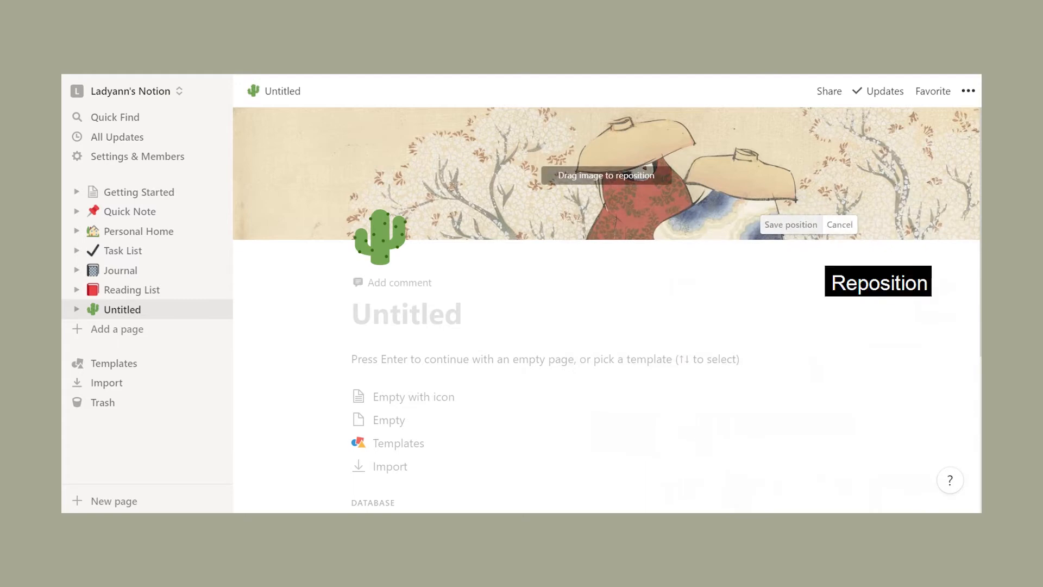
mouse_move(606, 217)
left_mouse_down()
mouse_move(605, 106)
mouse_move(606, 228)
mouse_move(606, 215)
left_mouse_up()
left_click(790, 224)
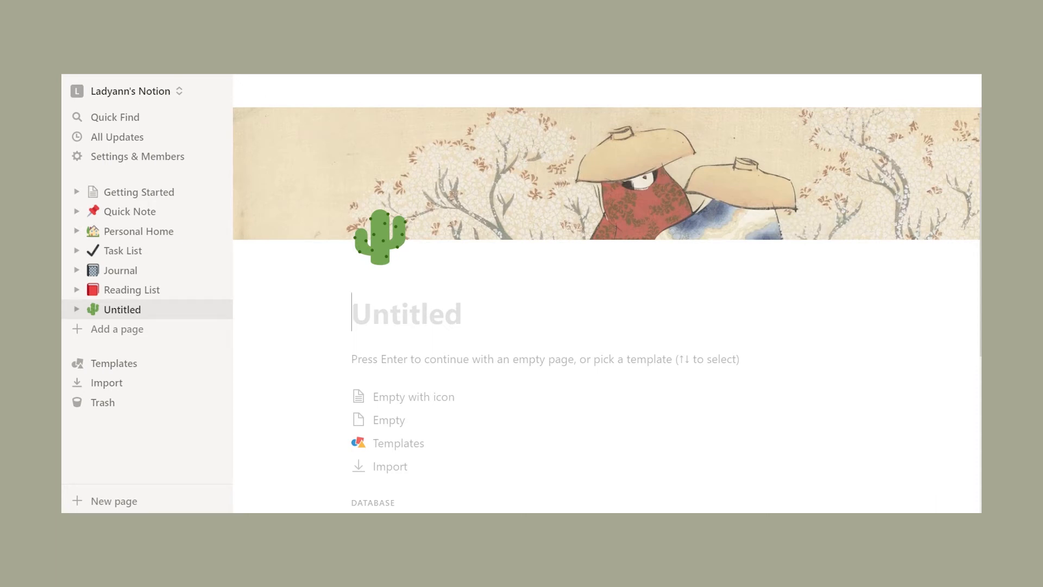
type("Financial Planner")
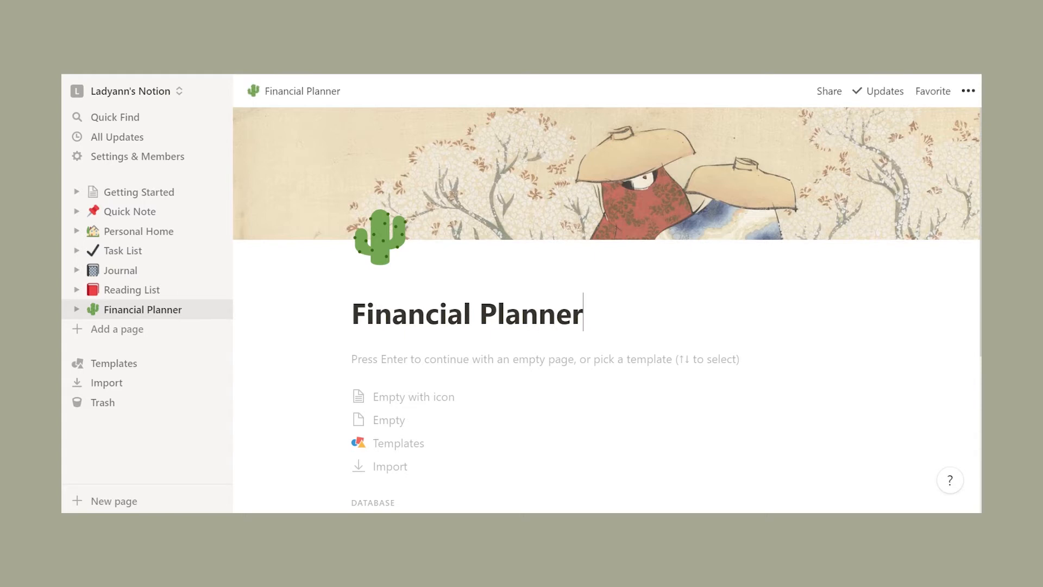
key("Return")
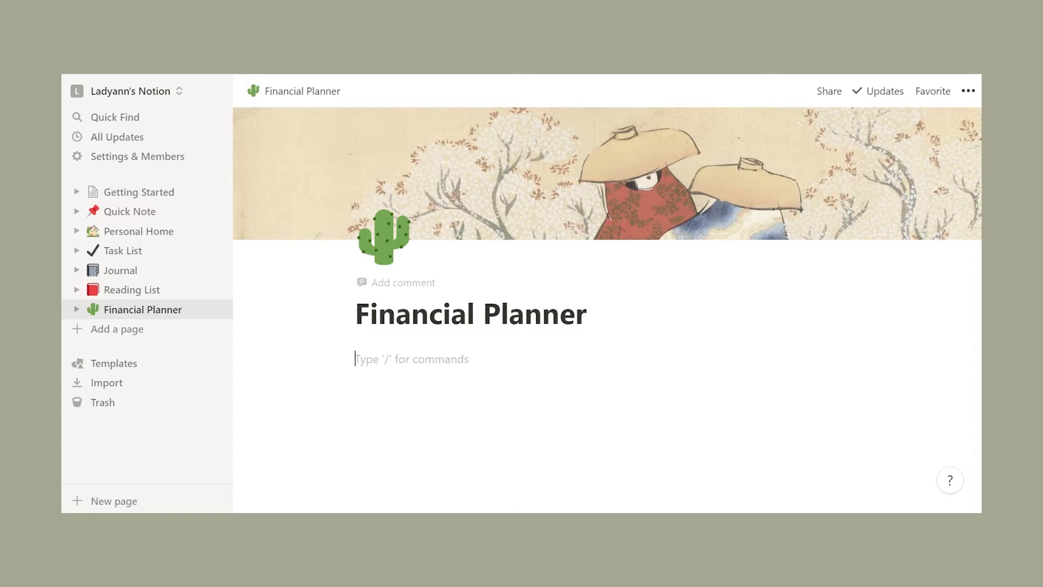
- Look through the block types that can be inserted on the page, from basic blocks to media and embeds
type("/")
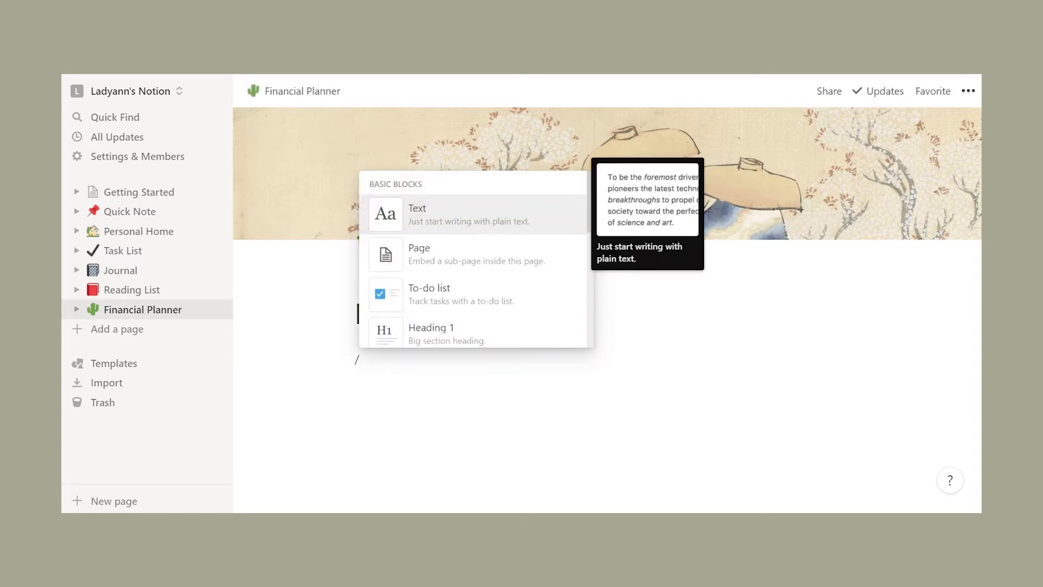
key("Down")
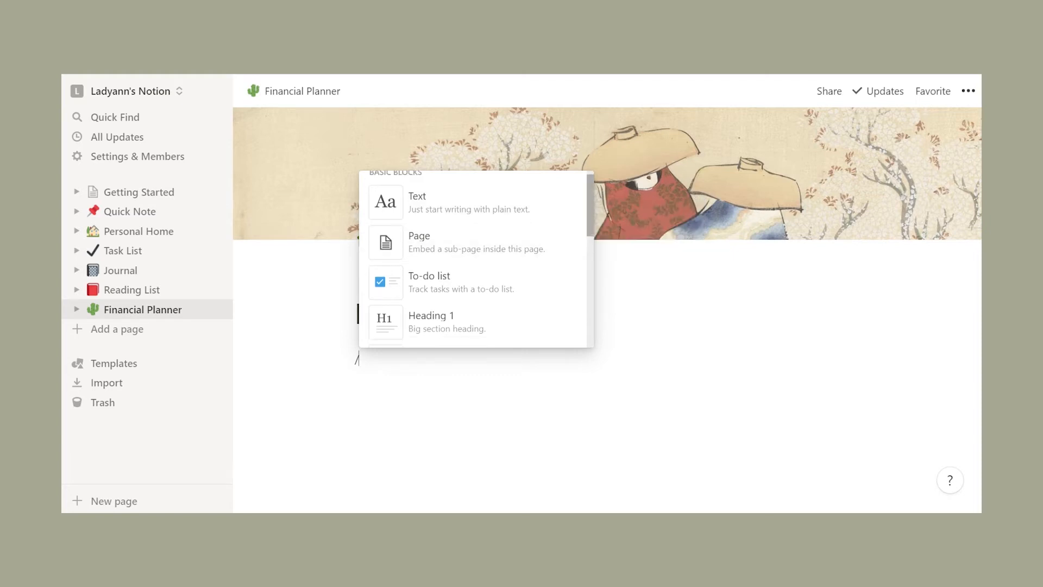
scroll(477, 259, "down", 4)
scroll(476, 259, "down", 5)
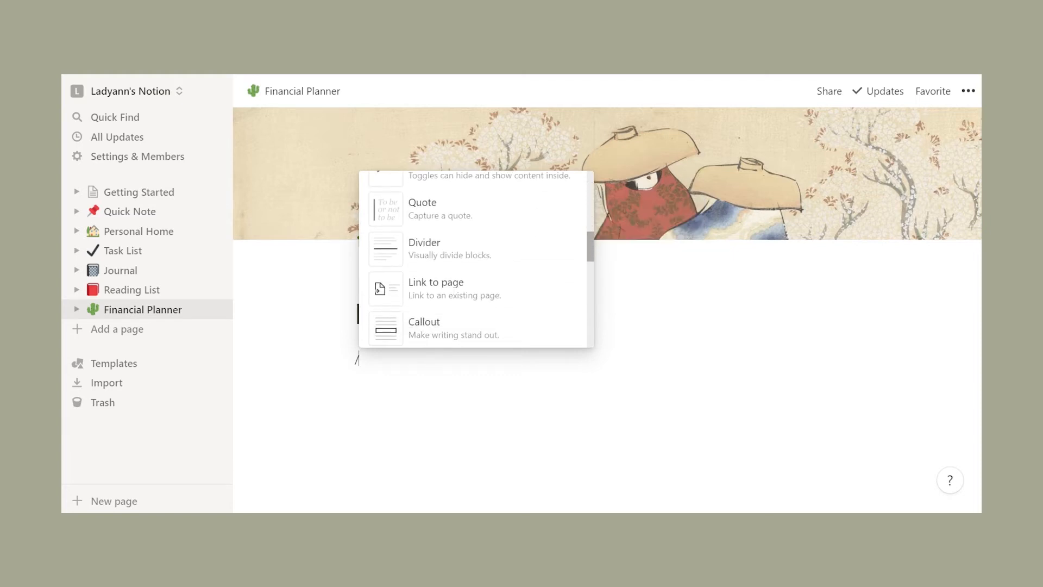
scroll(476, 259, "down", 3)
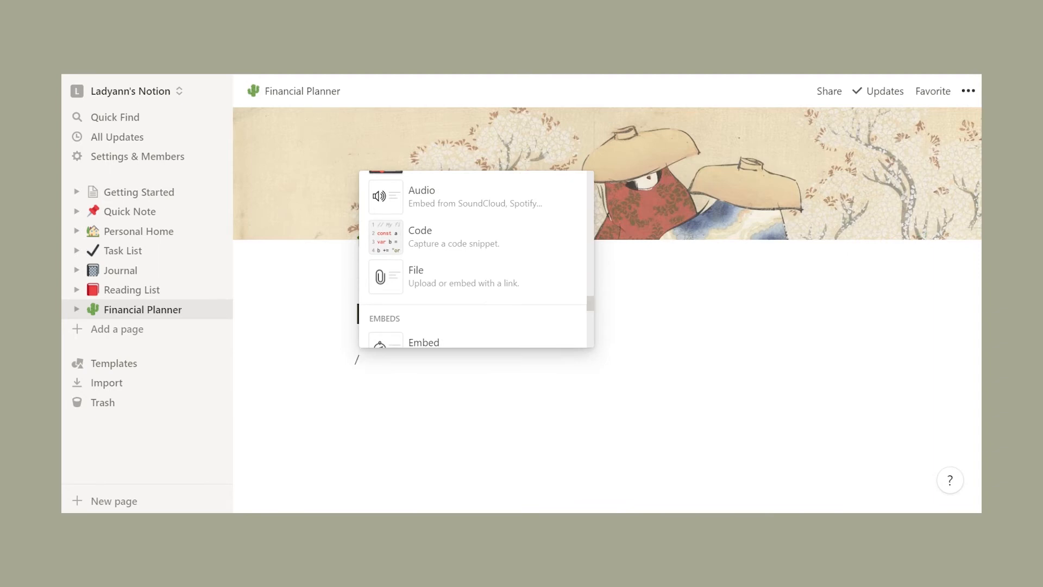
scroll(476, 259, "down", 6)
scroll(477, 259, "down", 8)
scroll(476, 259, "down", 10)
scroll(476, 259, "down", 2)
key("Down")
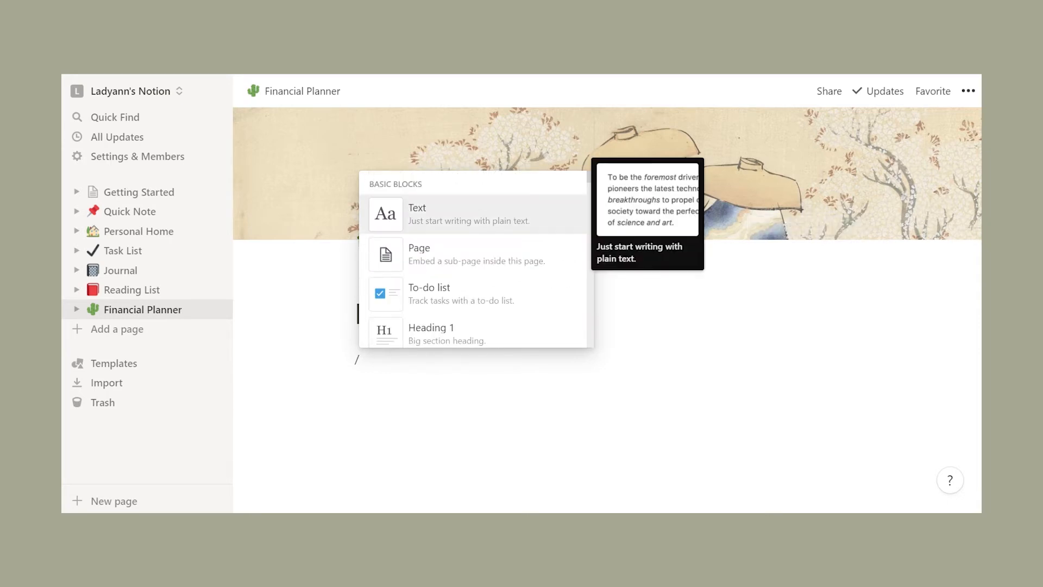
key("BackSpace")
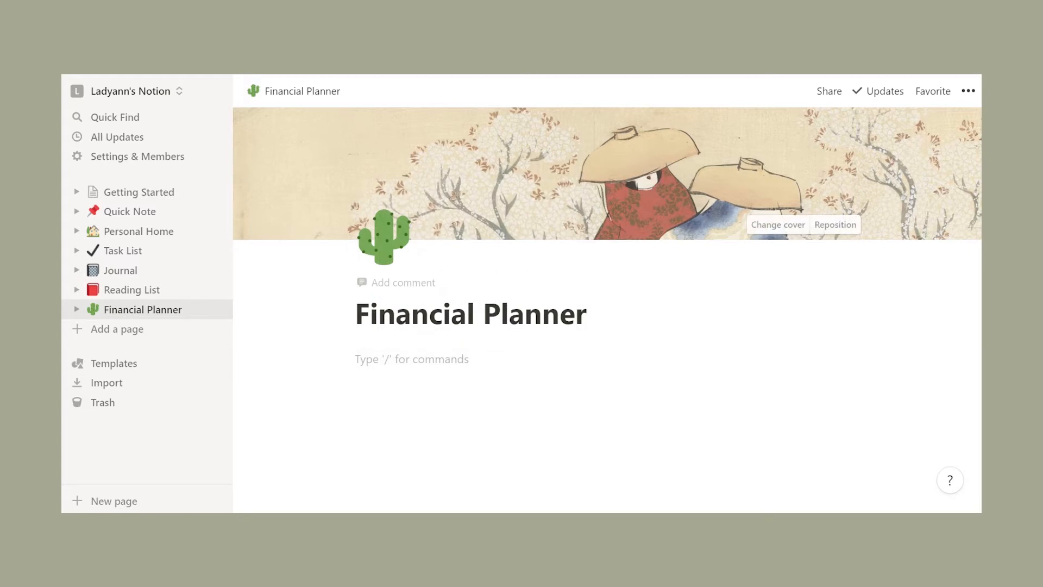
- Write the line "Planner ini digunakan untuk mentracking keuangan" under the page title
type("Planner")
key("BackSpace")
type("er ini digy")
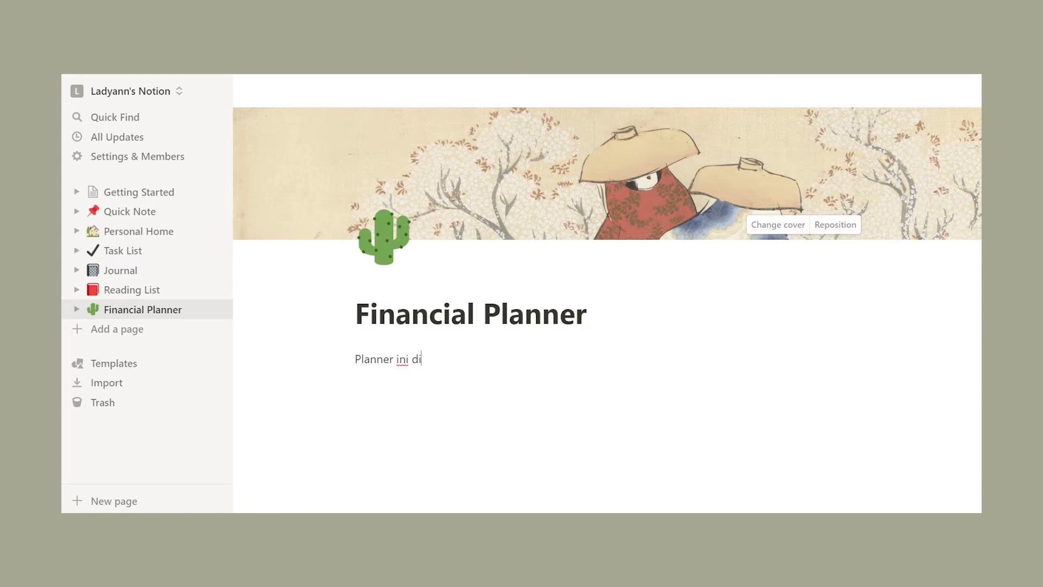
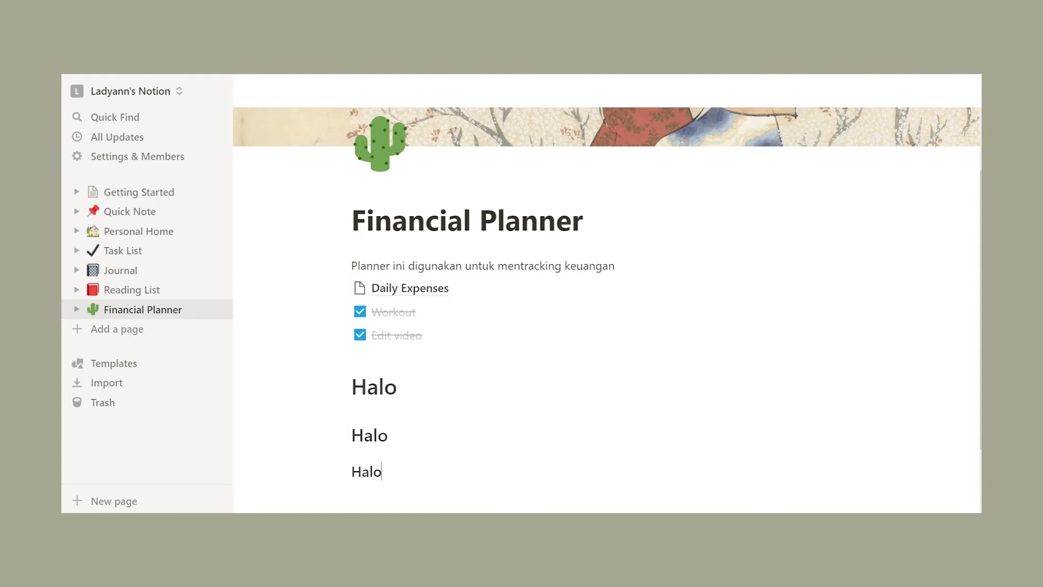
- Add a bulleted list below the last Halo heading with the items Memasak and Mengupload video
type("/")
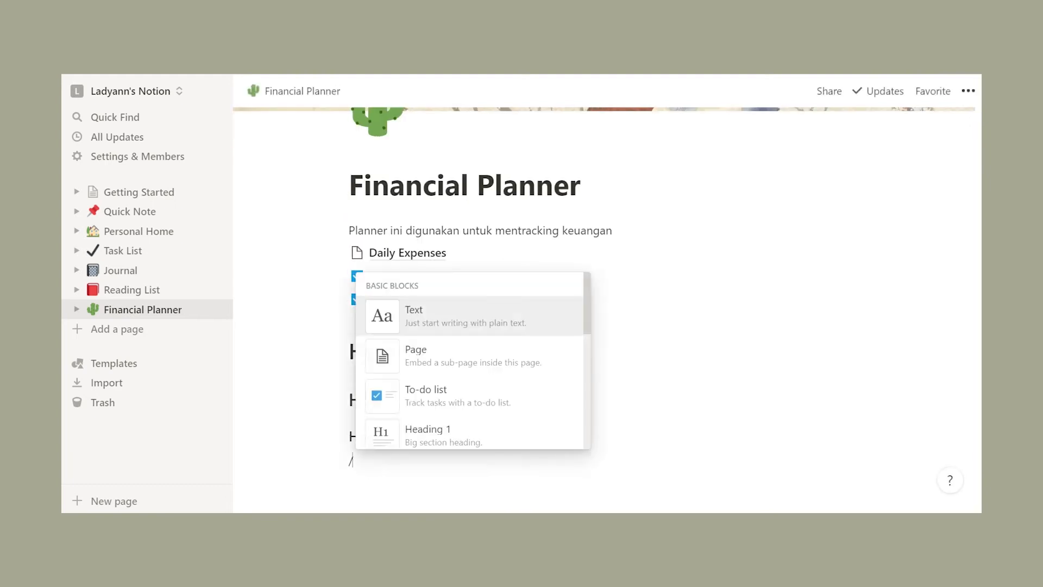
scroll(473, 360, "down", 1)
scroll(469, 343, "down", 2)
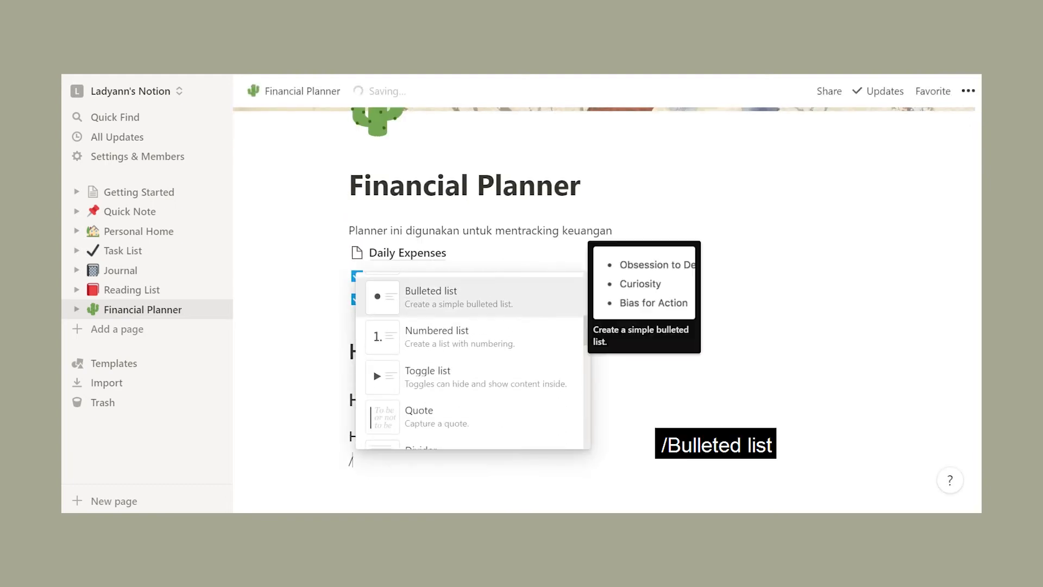
left_click(469, 300)
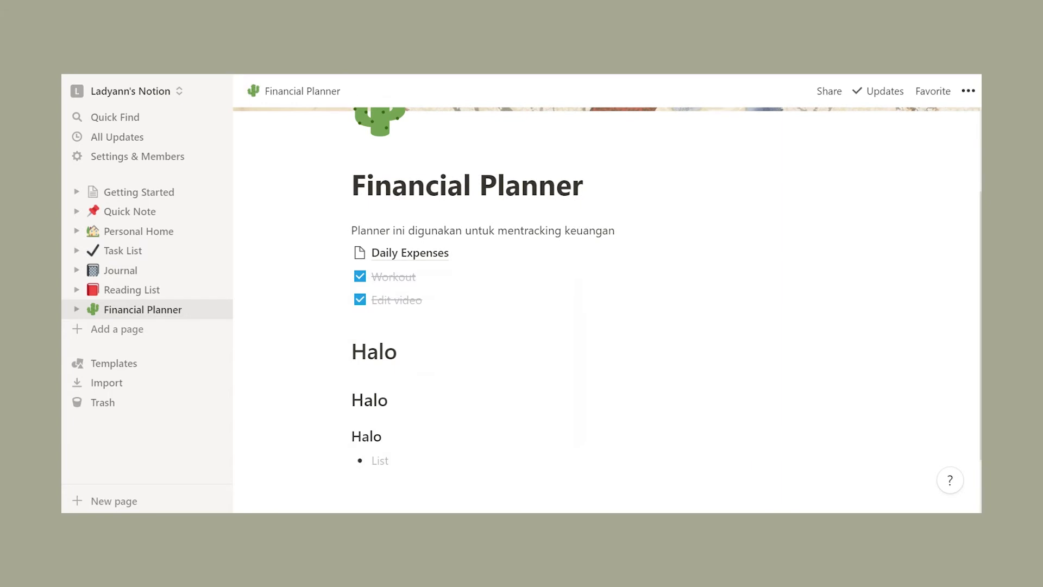
type("Memasak")
key("Return")
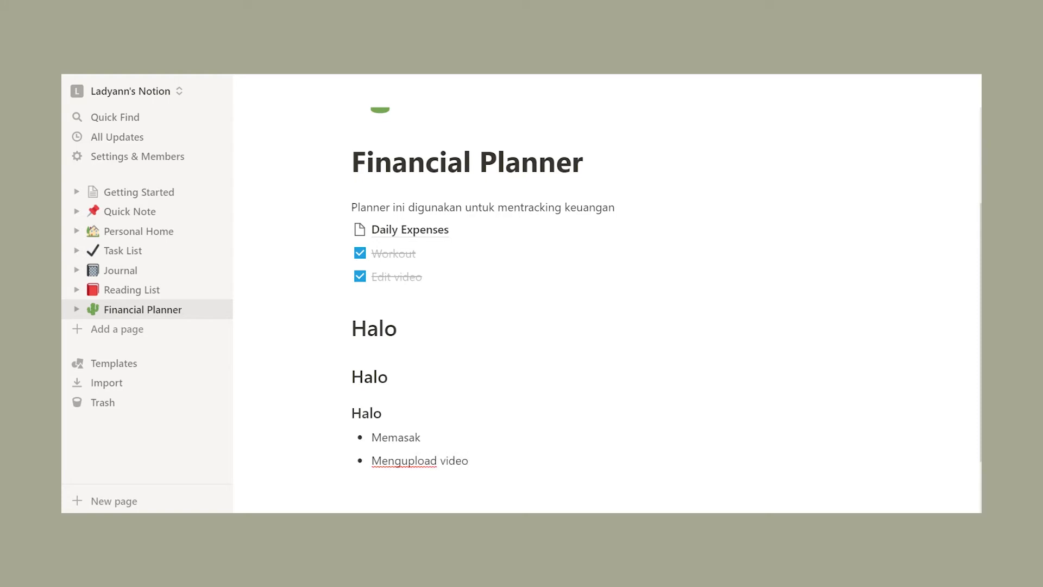
key("Return")
key("Return")
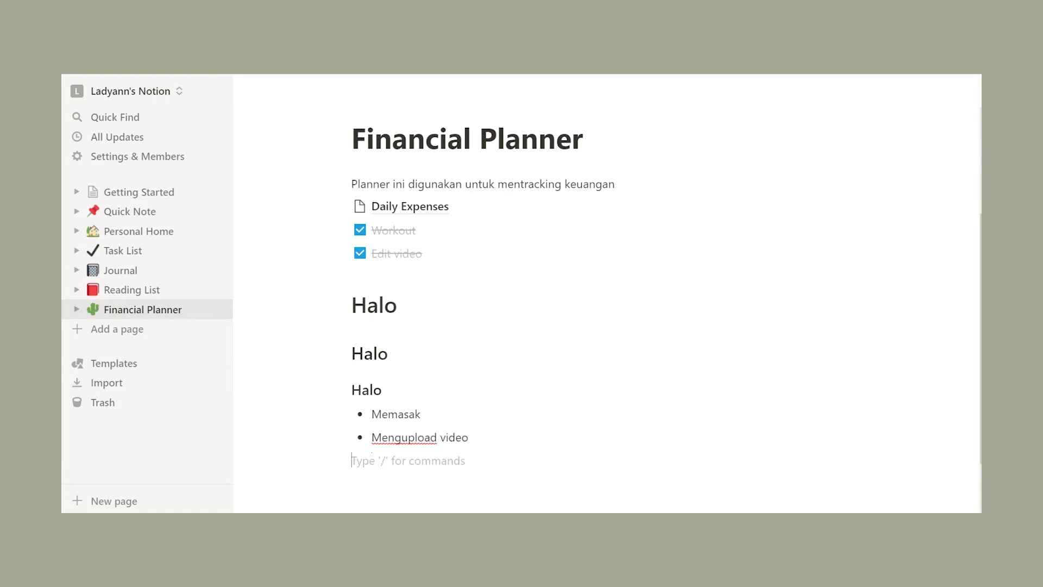
- Add a numbered list below the bulleted list with the single item nnnn
type("/")
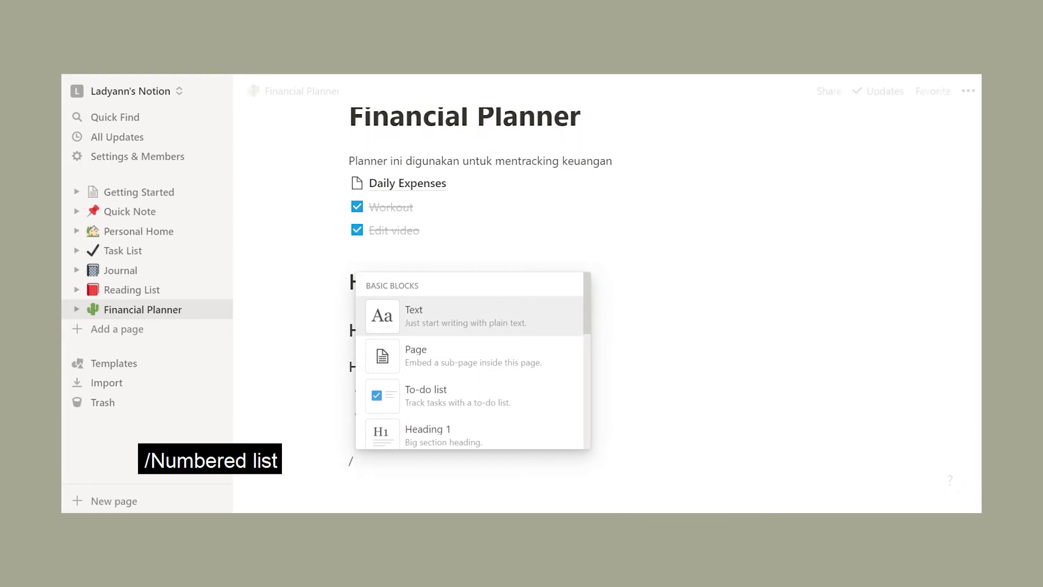
scroll(470, 361, "down", 5)
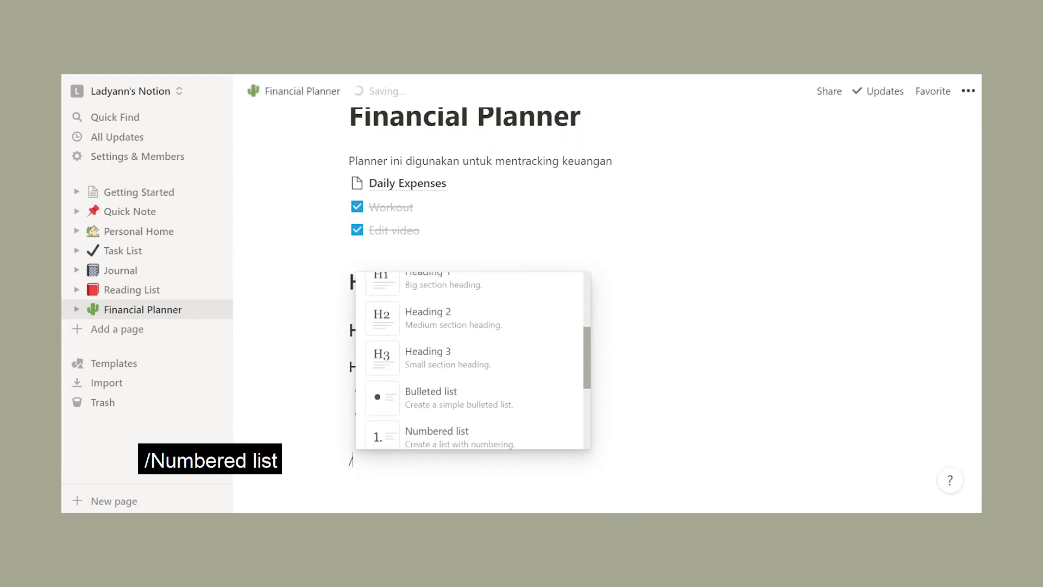
left_click(470, 328)
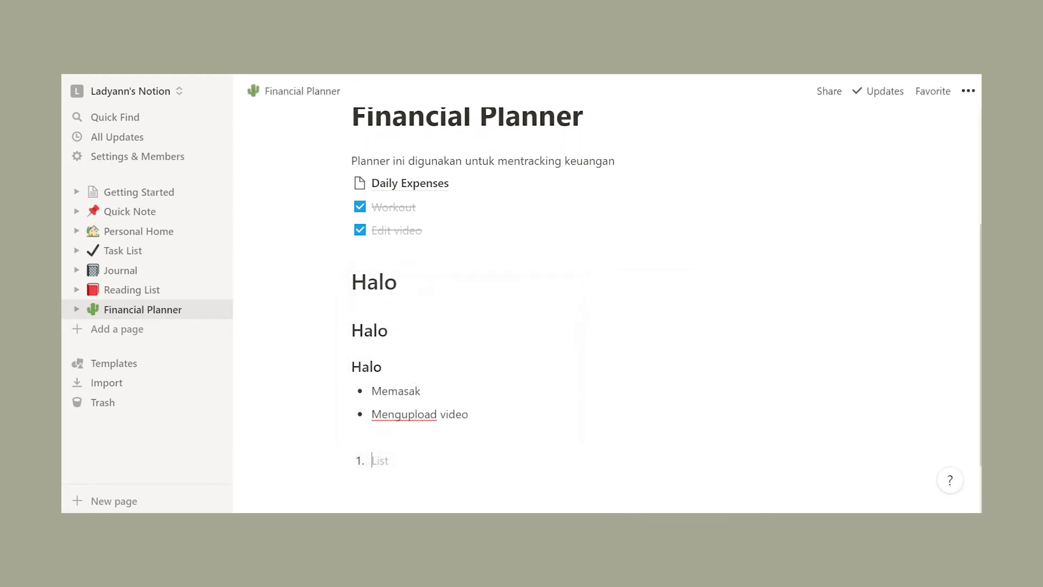
type("nnnn")
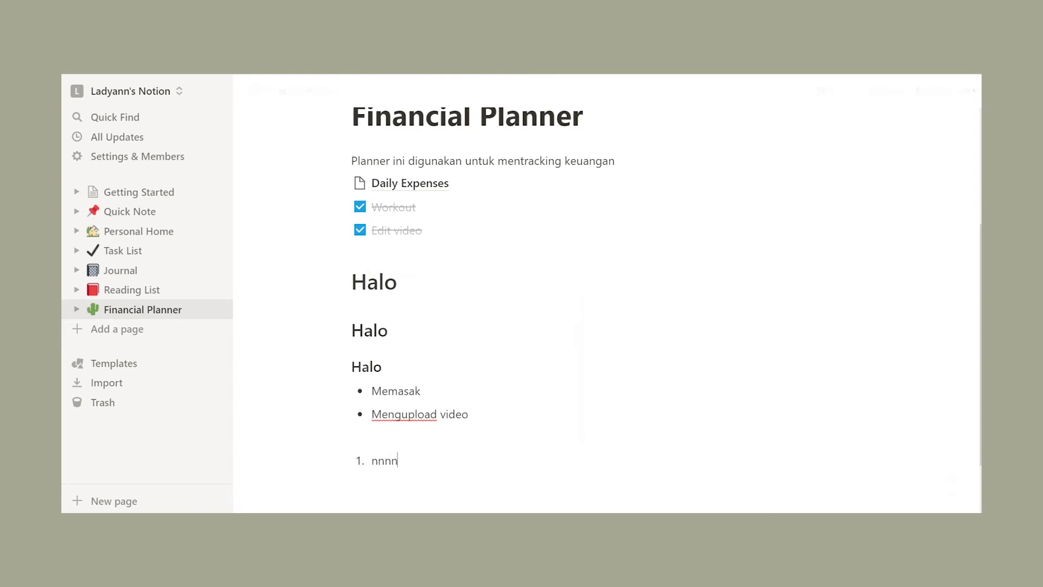
key("Return")
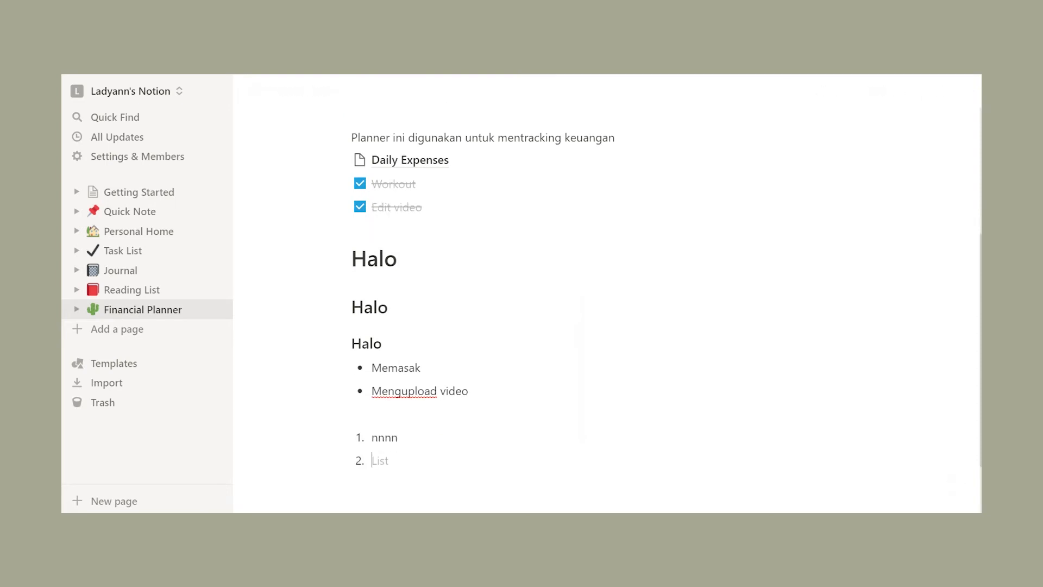
key("Return")
- Insert a toggle list below the numbered list and title it Task
type("/")
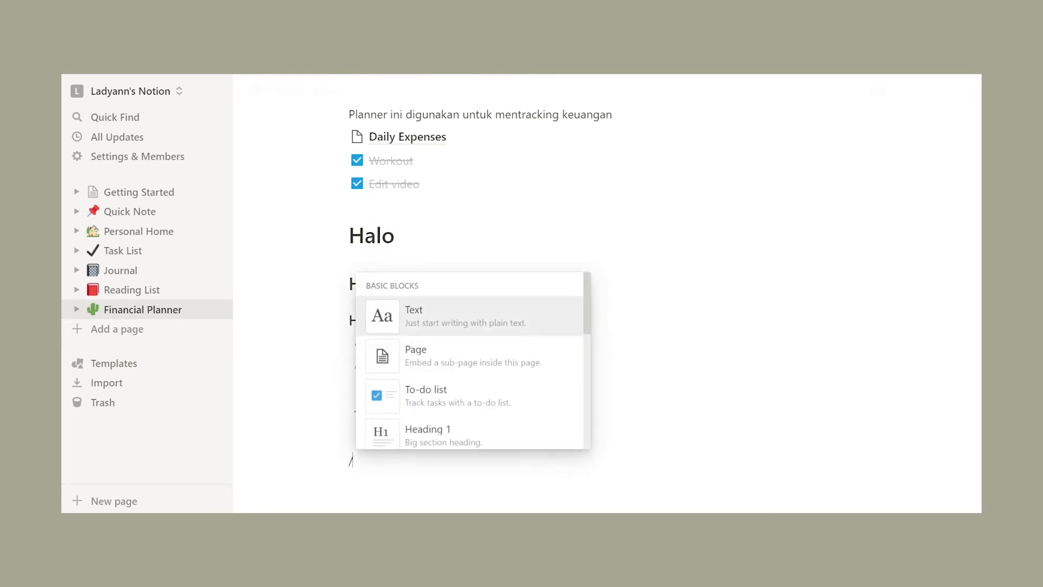
scroll(472, 361, "down", 3)
scroll(469, 361, "down", 1)
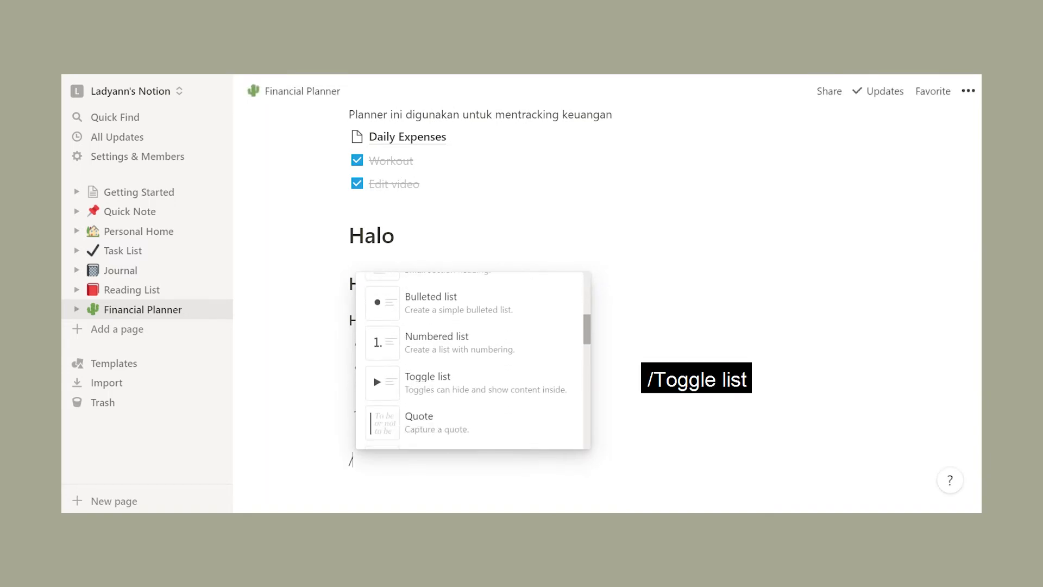
left_click(469, 377)
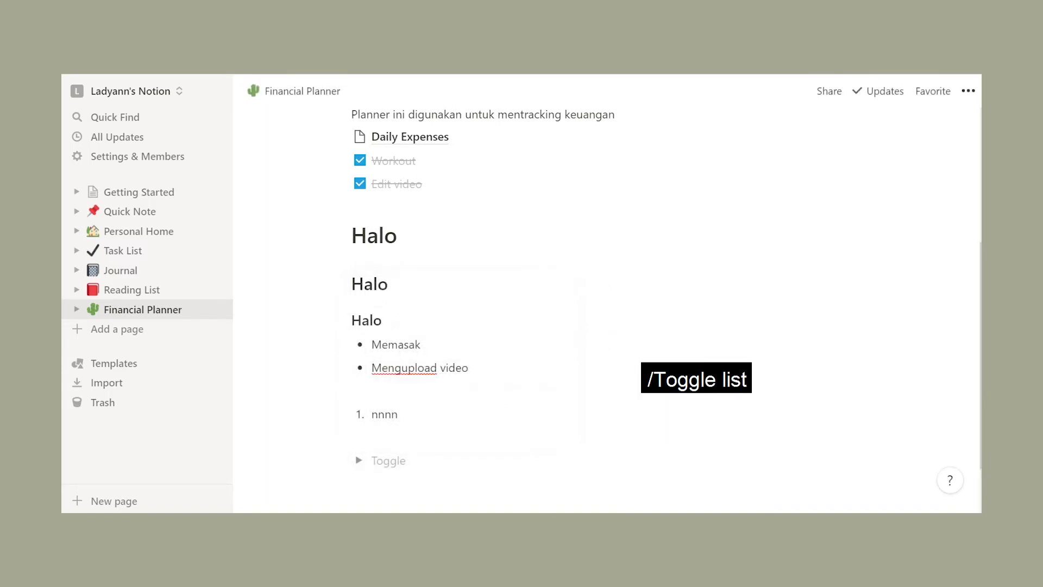
type("Task")
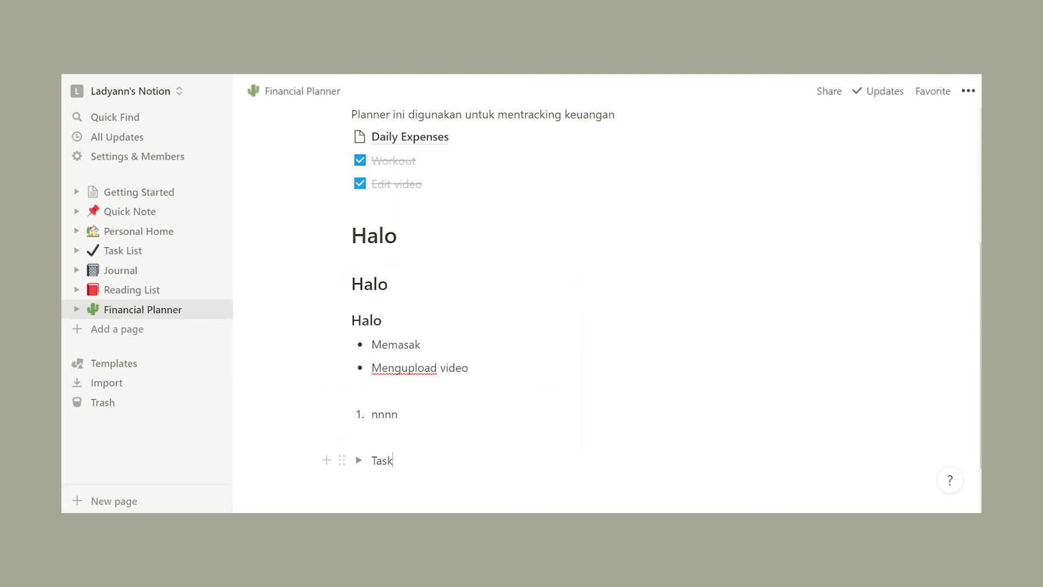
- Expand the Task toggle, add the line Coding inside it, and test collapsing and reopening it
left_click(359, 460)
left_click(403, 484)
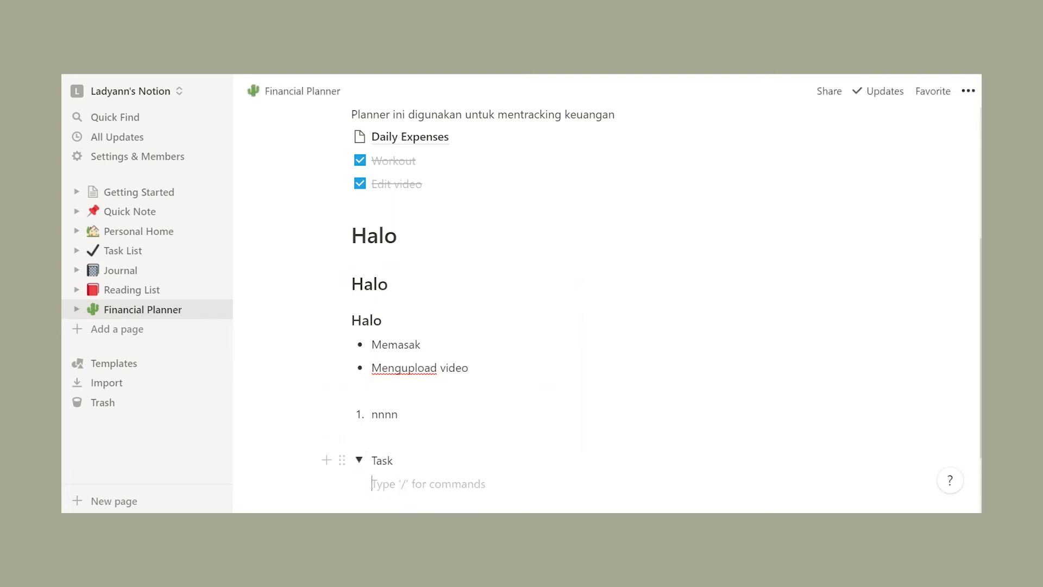
type("M")
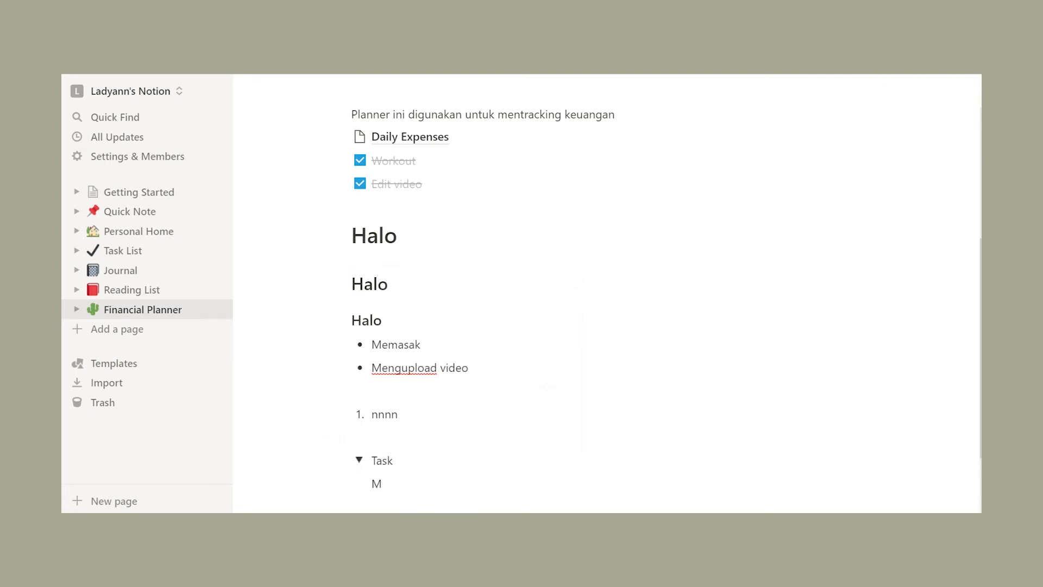
key("BackSpace")
type("C")
key("BackSpace")
type("Coding")
key("Return")
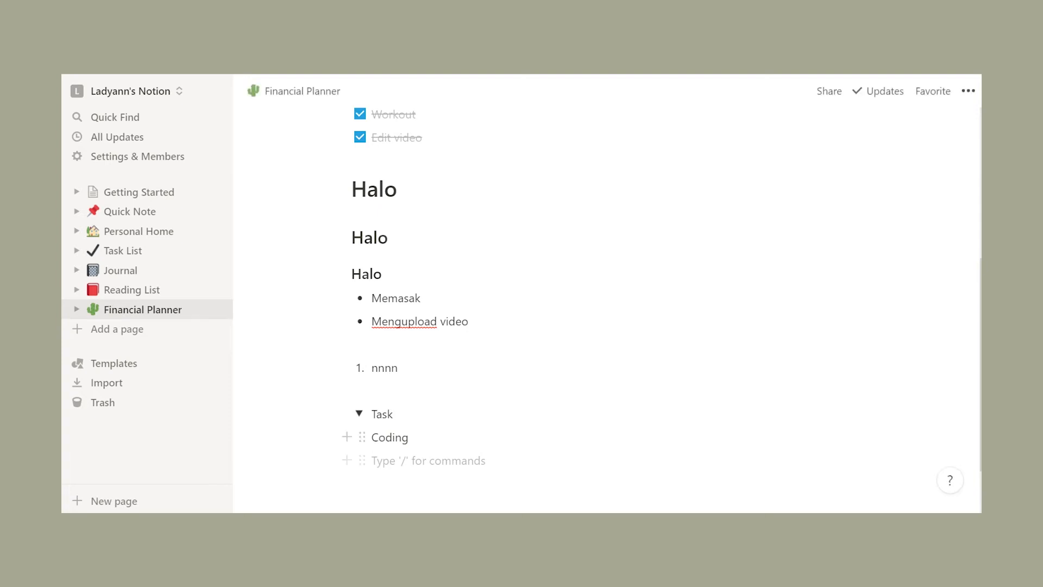
left_click(359, 413)
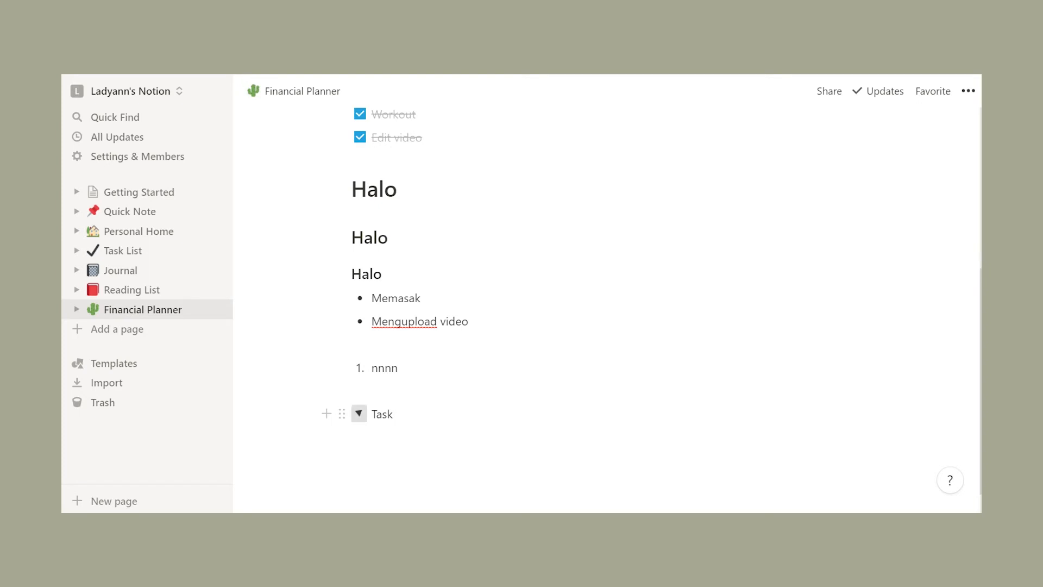
left_click(359, 413)
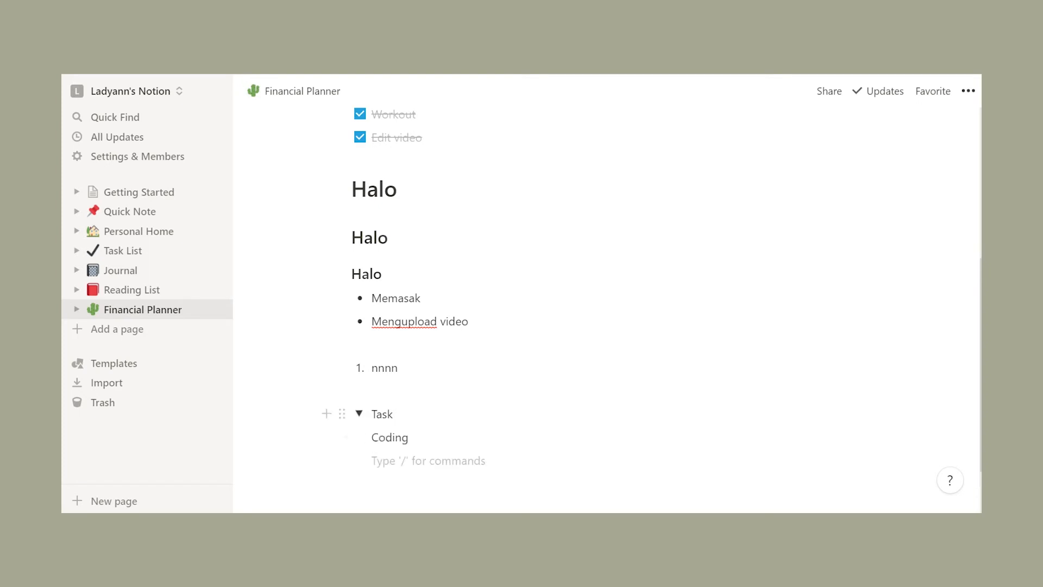
- Add the lines workout and meeting below Coding in the Task toggle, and leave the toggle collapsed
left_click(409, 437)
key("Return")
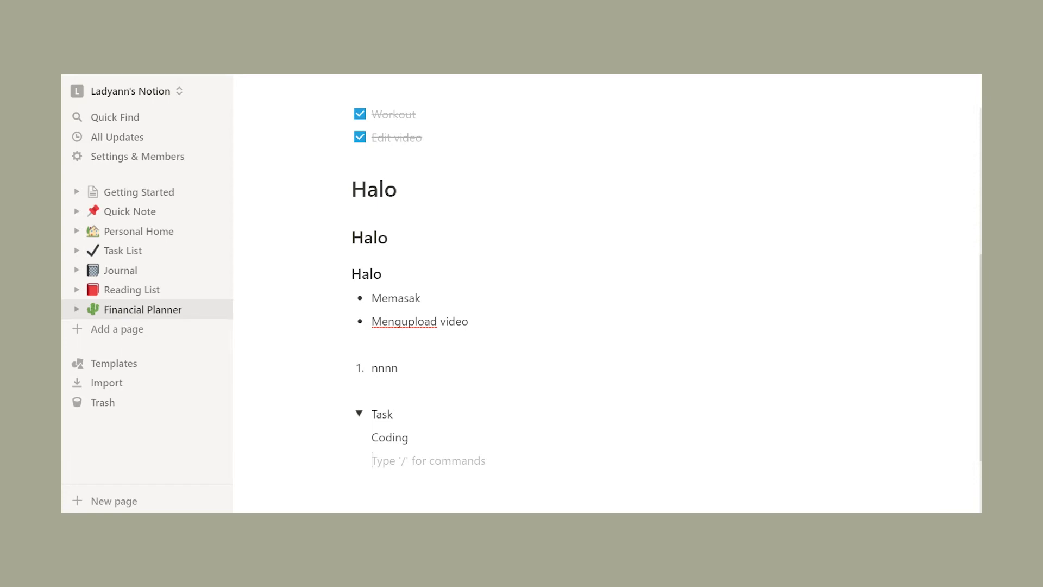
type("workout")
key("Return")
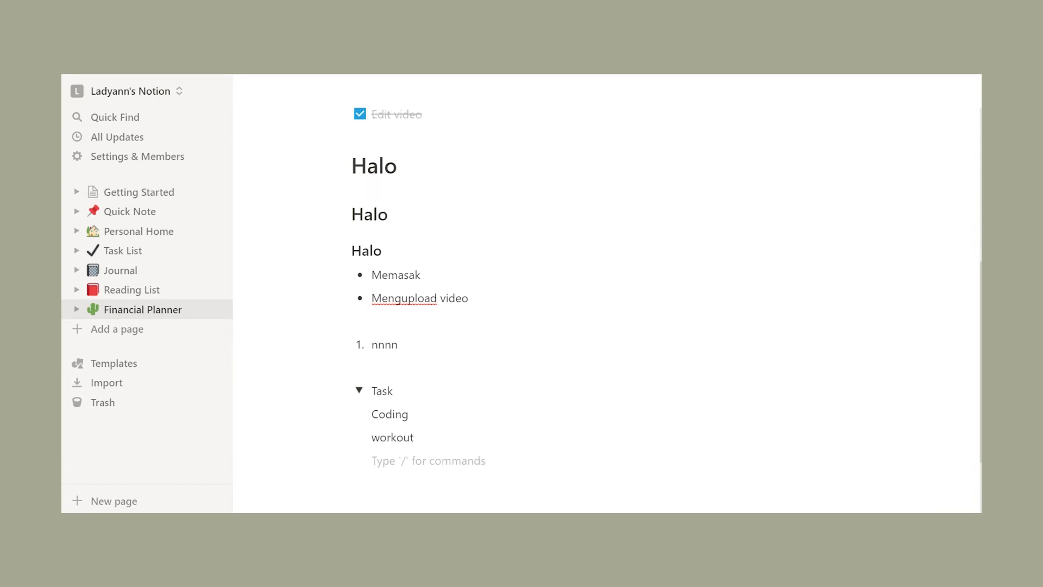
type("meeting")
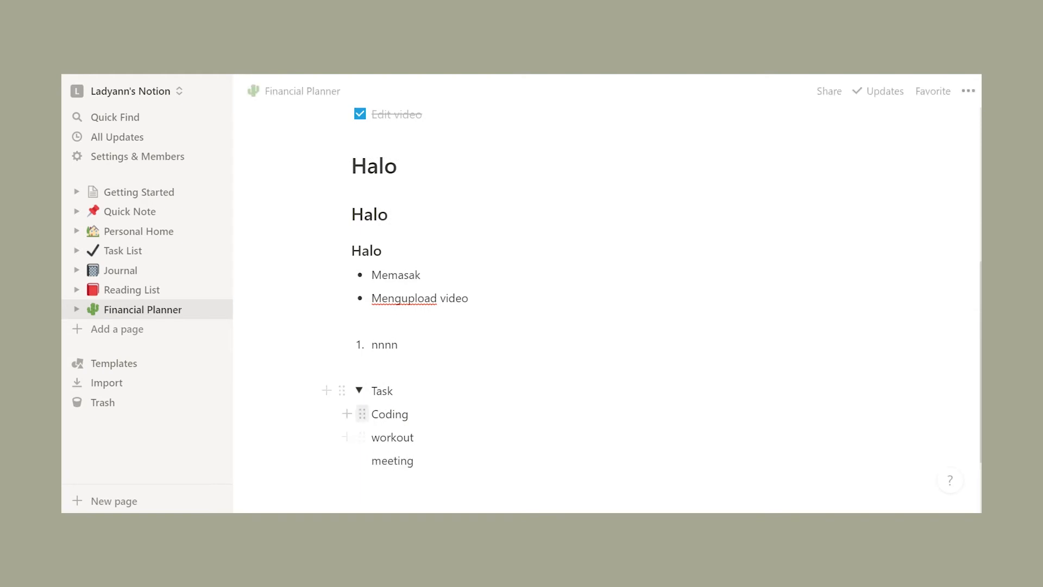
left_click(359, 390)
left_click(359, 390)
left_click(359, 390)
- Insert a quote block reading "Less is more" below the Task toggle, separated from it by a blank line
left_click(351, 414)
type("/")
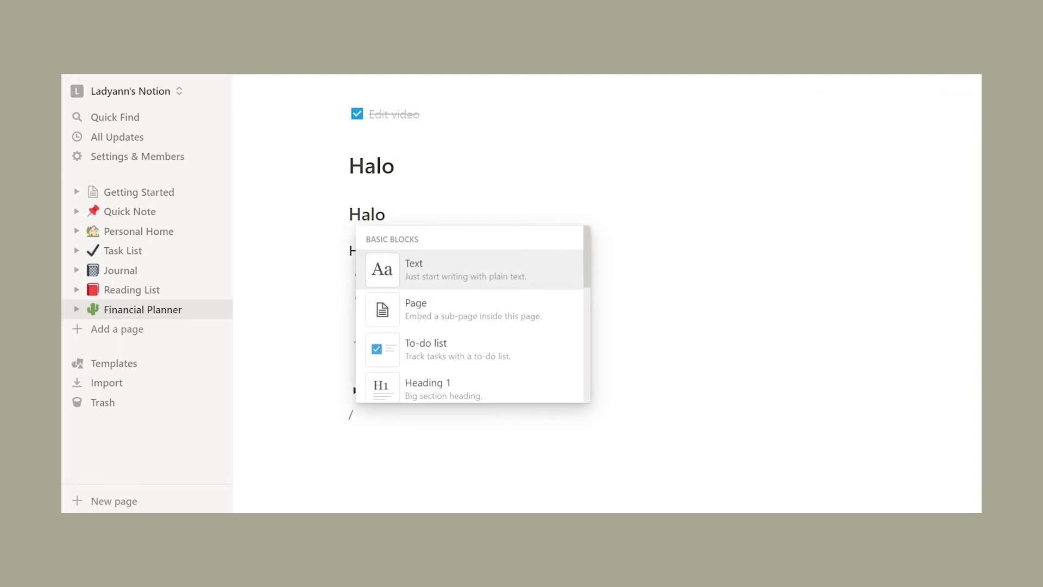
scroll(473, 314, "down", 5)
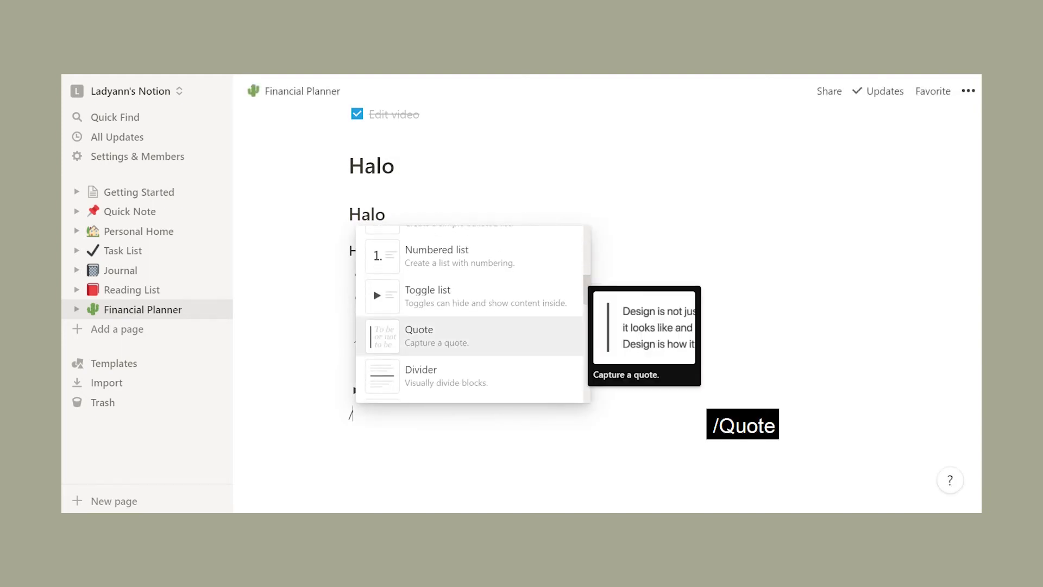
left_click(429, 336)
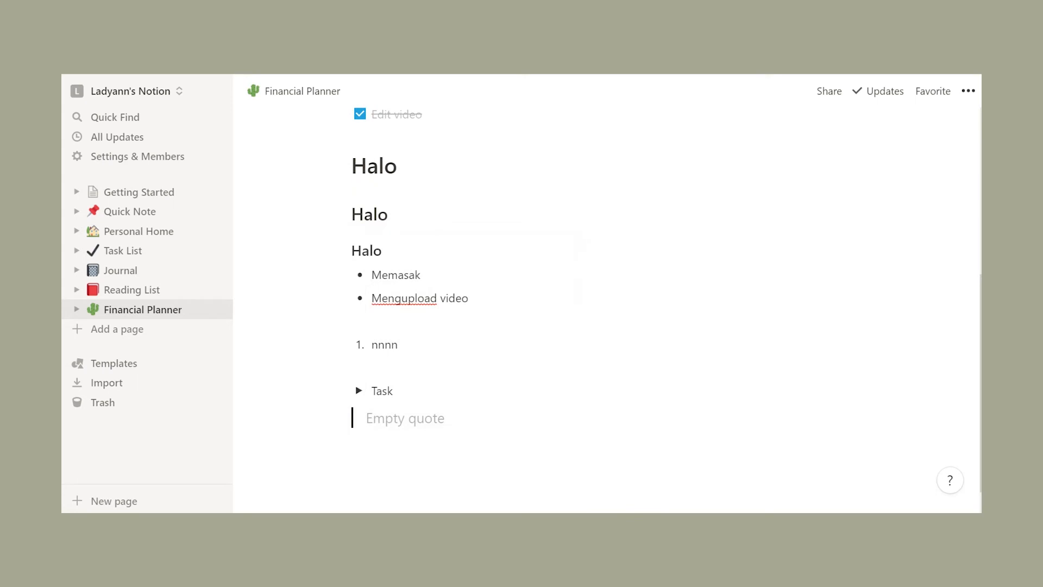
type("Les")
left_click(392, 390)
key("Return")
key("BackSpace")
key("ctrl+shift+Down")
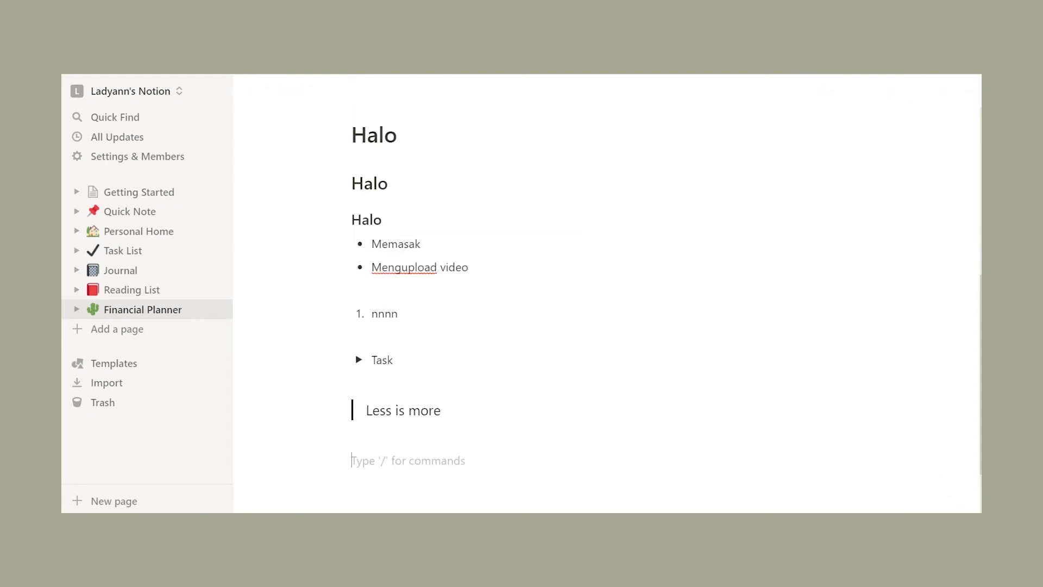
- Insert a divider below the "Less is more" quote
type("/")
scroll(472, 358, "down", 3)
scroll(473, 358, "down", 4)
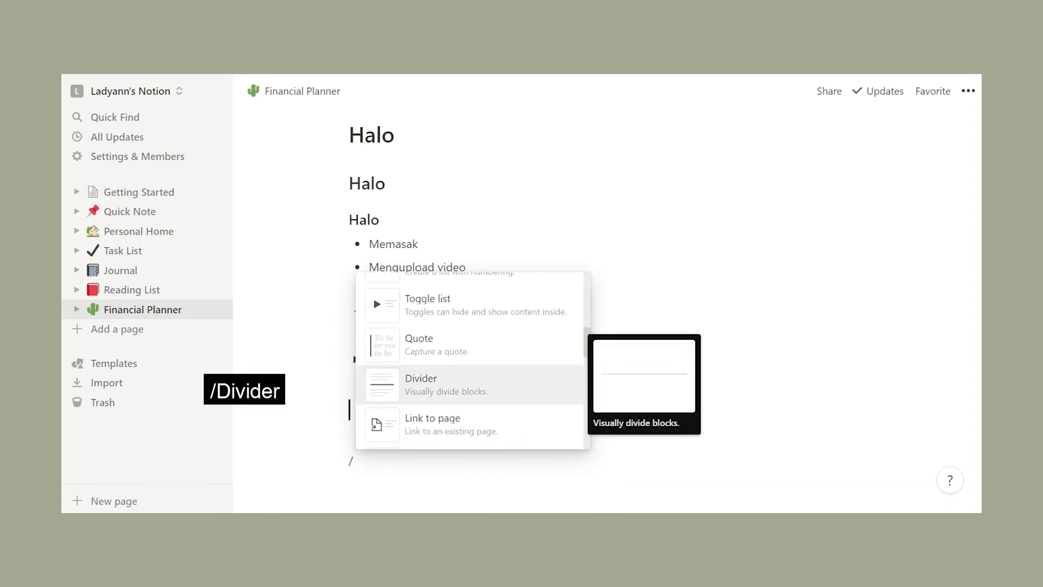
key("Return")
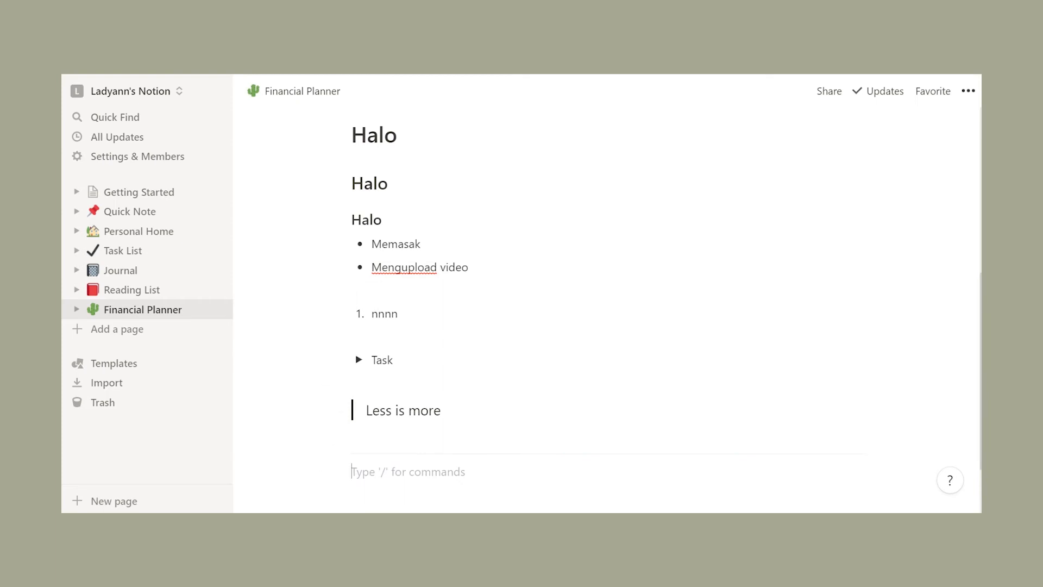
- Insert a link to the existing Reading List page below the divider
scroll(521, 294, "down", 2)
type("/")
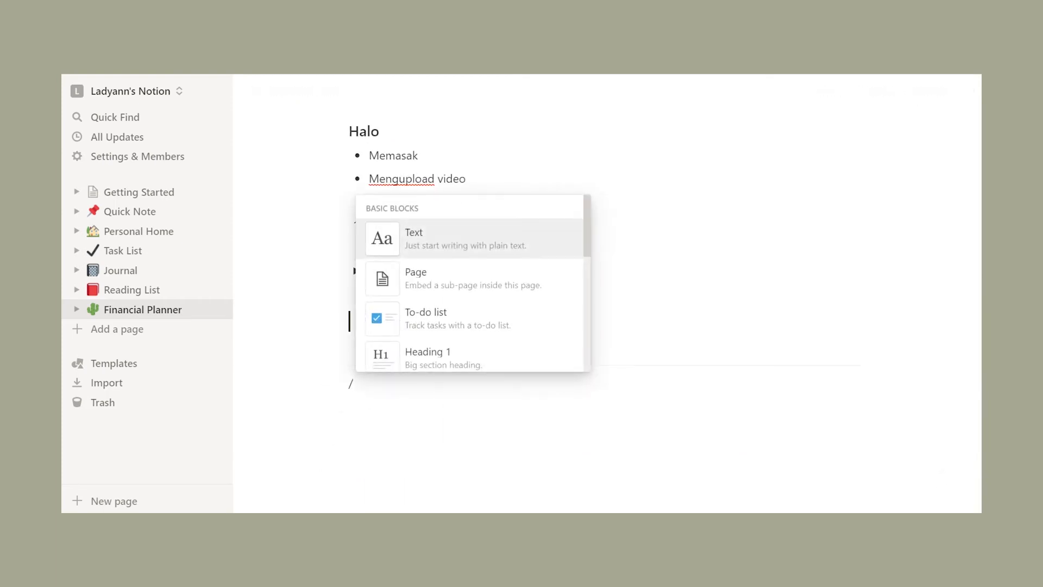
scroll(473, 282, "down", 6)
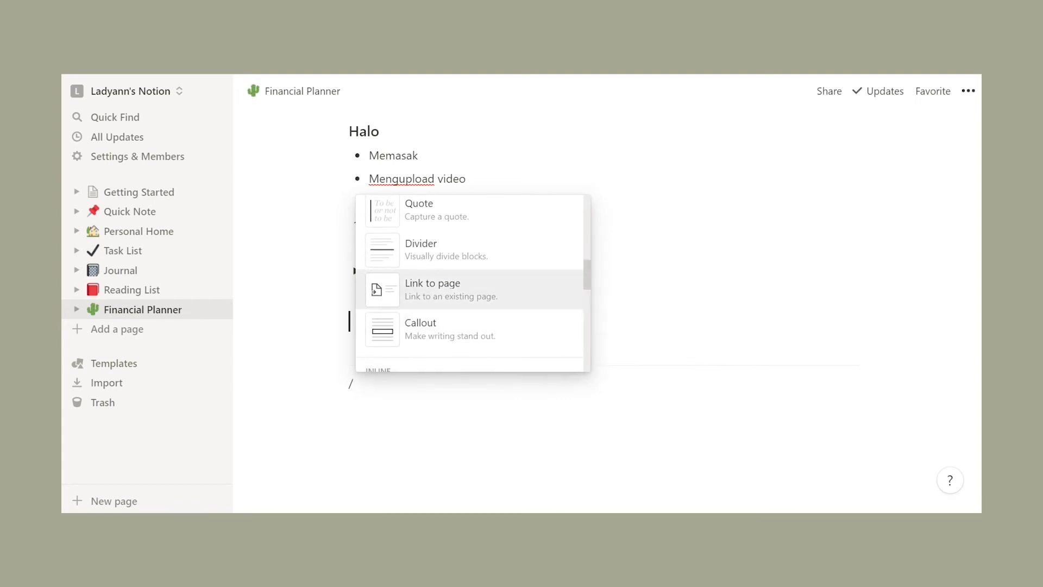
key("Return")
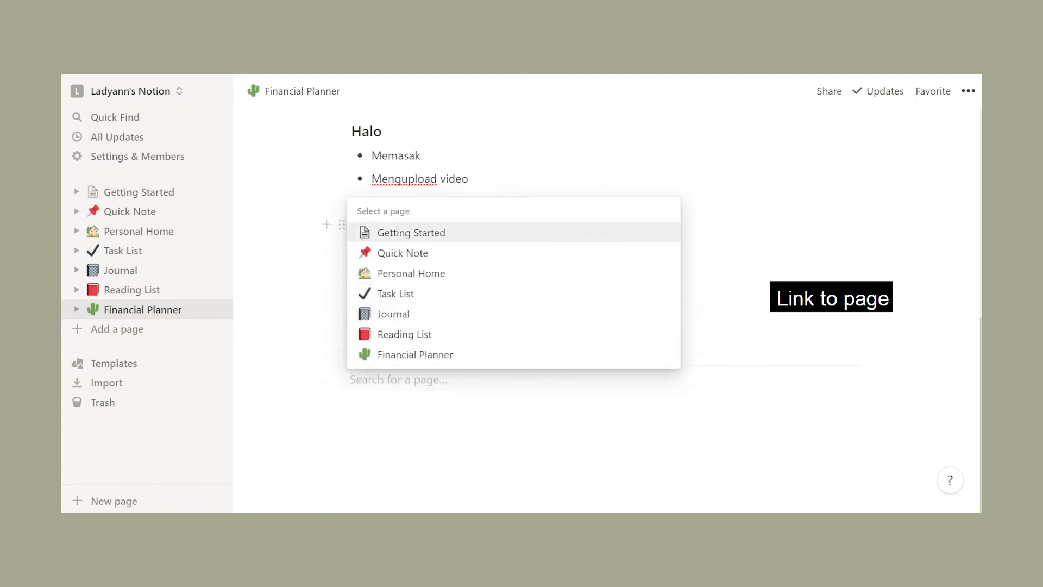
key("Return")
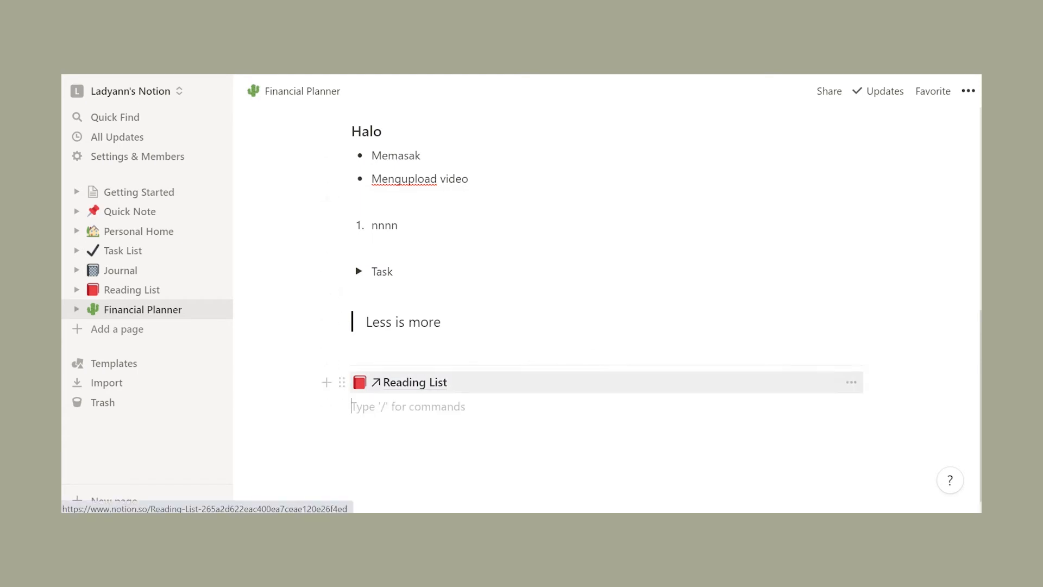
- Follow the Reading List link to check its target page, and return to the end of the Financial Planner page
left_click(415, 382)
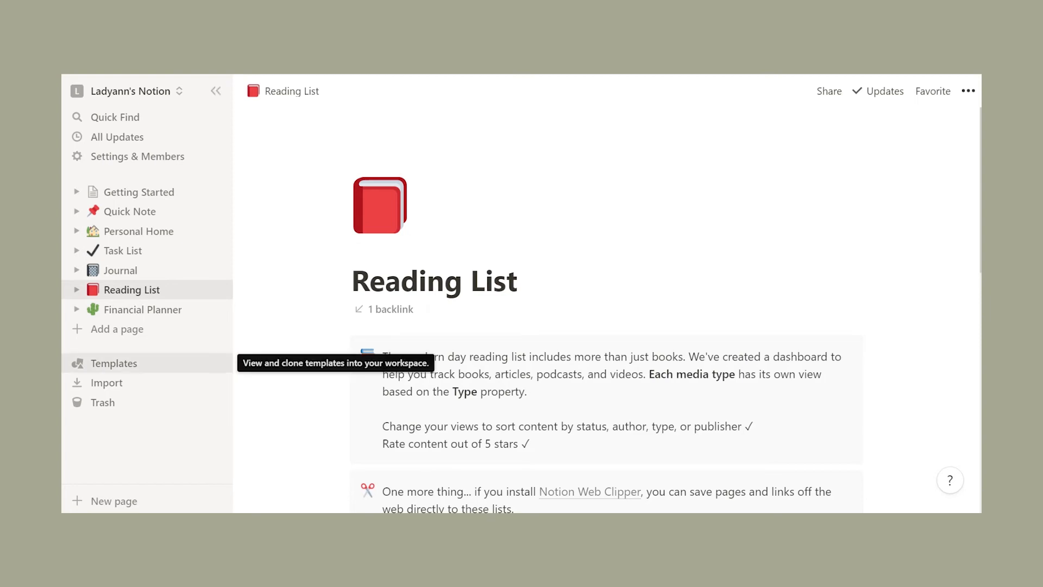
left_click(143, 309)
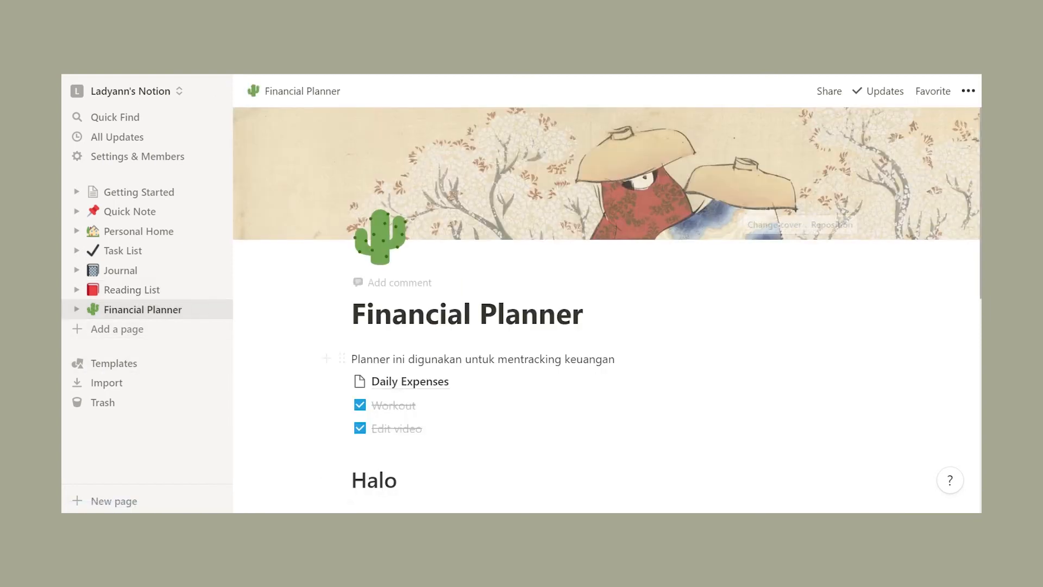
scroll(607, 309, "down", 9)
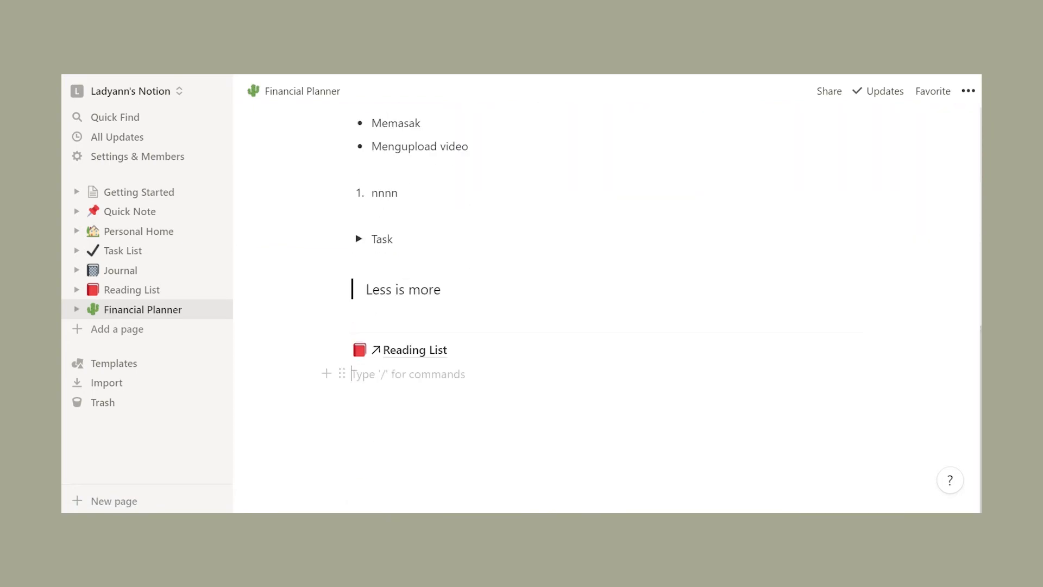
- Insert a callout reading "Stay Healthy" below the Reading List link and start an empty line beneath it
type("/")
scroll(473, 321, "down", 10)
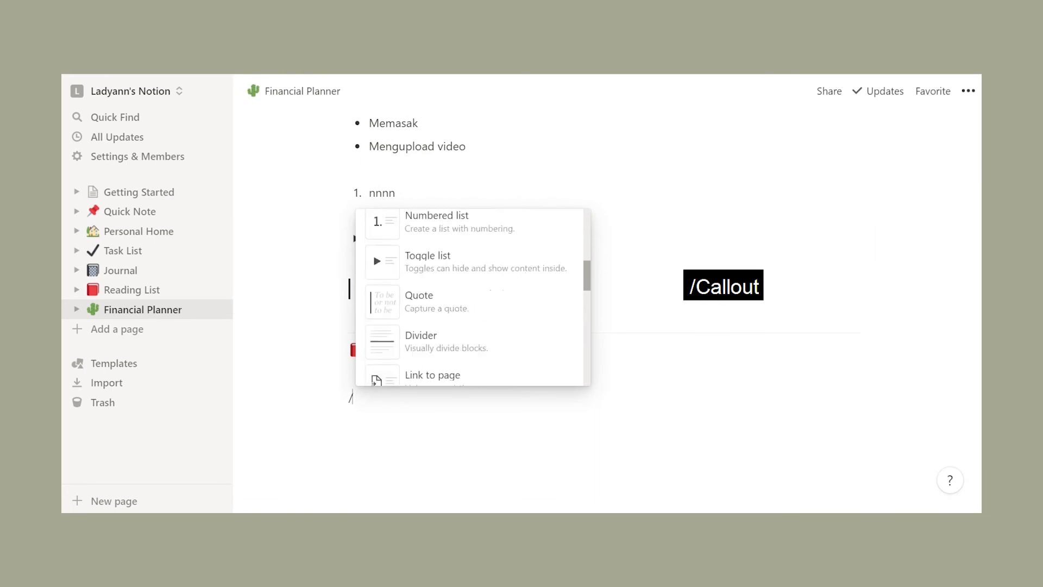
scroll(472, 320, "up", 3)
key("Down")
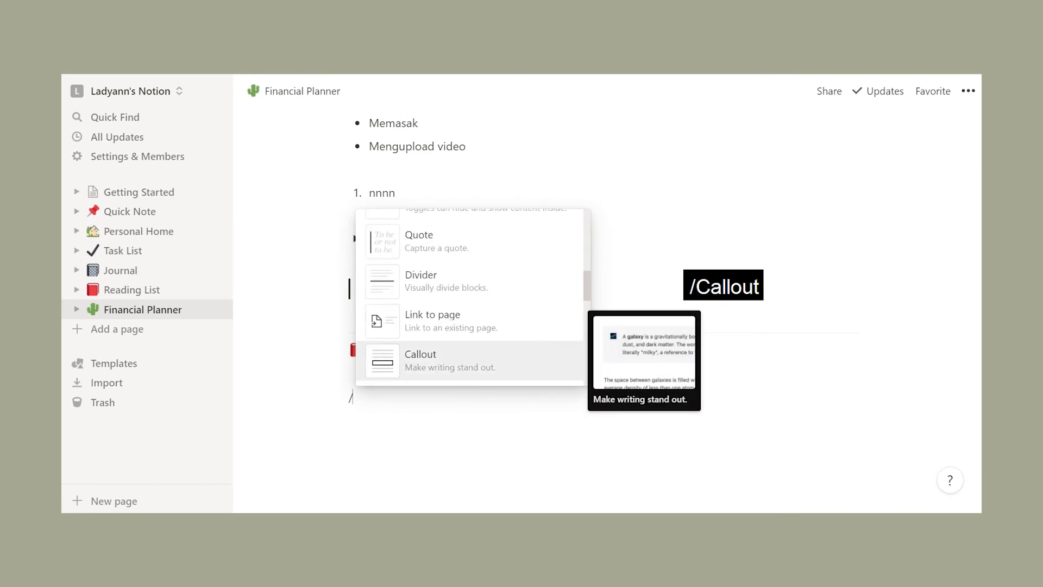
key("Return")
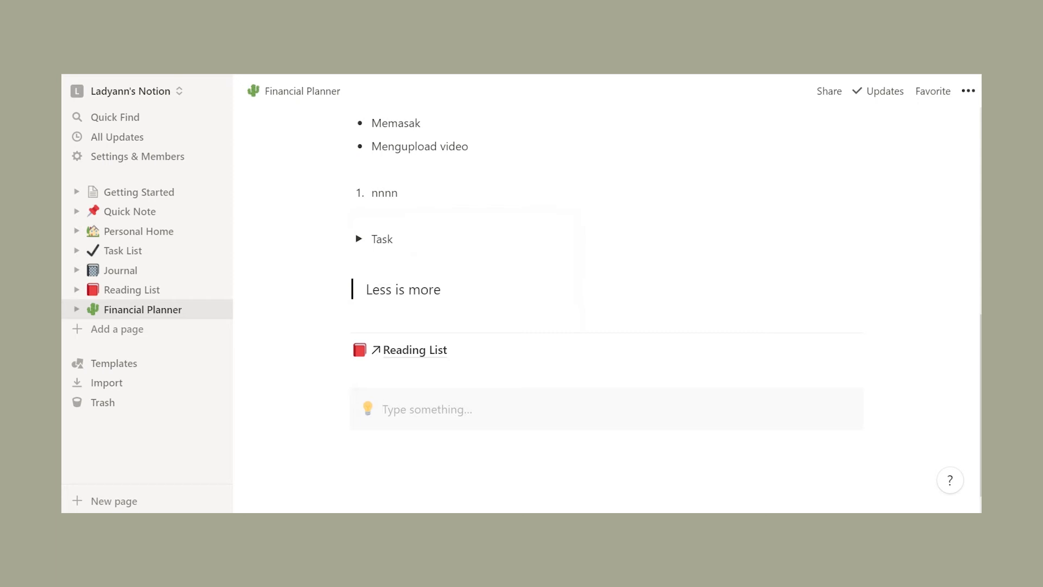
type("Stay Healthy")
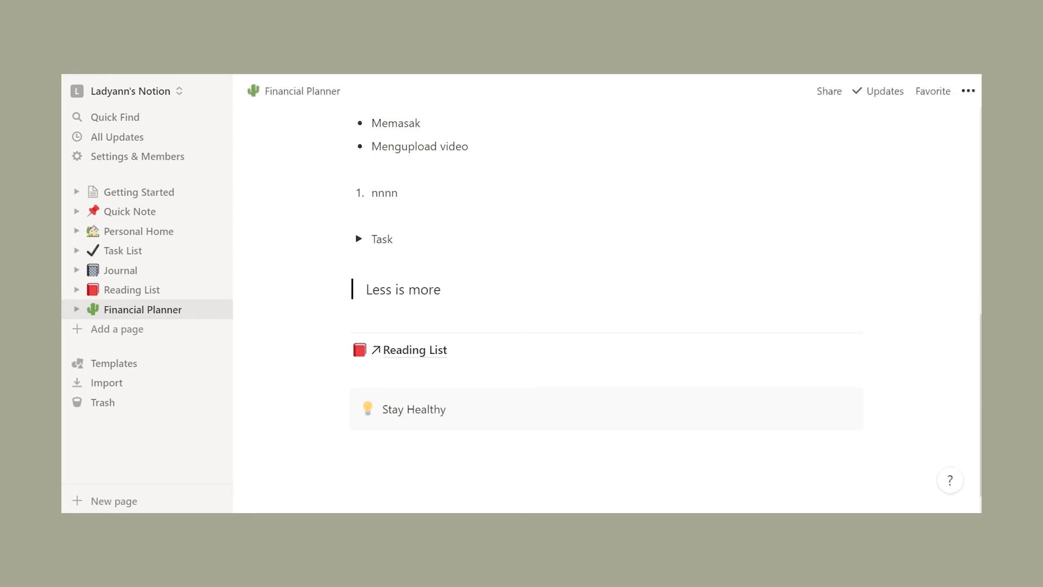
key("Return")
key("Return")
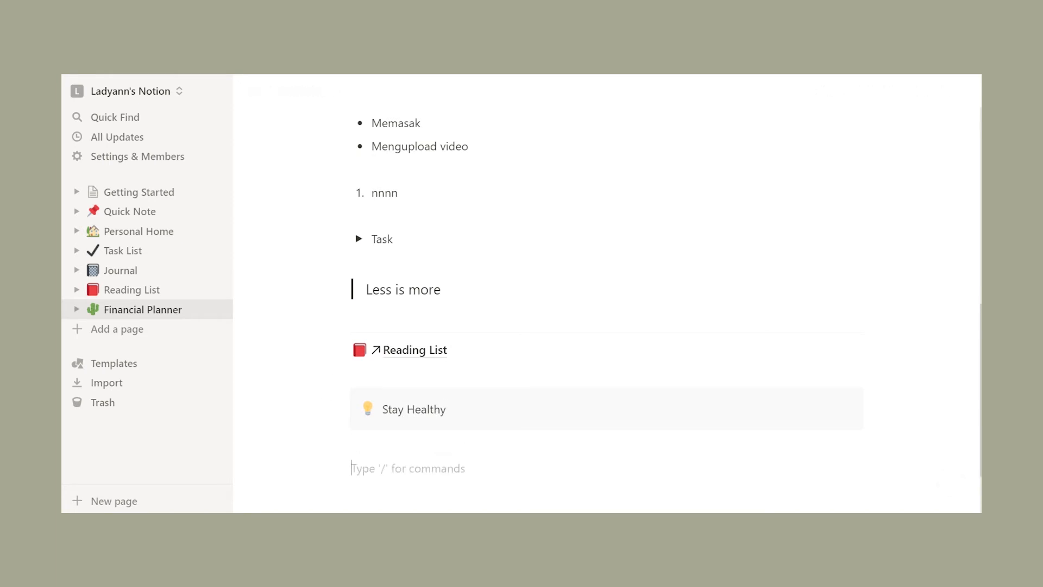
- Insert a mention of the workspace owner below the "Stay Healthy" callout and start an empty line further down
type("/")
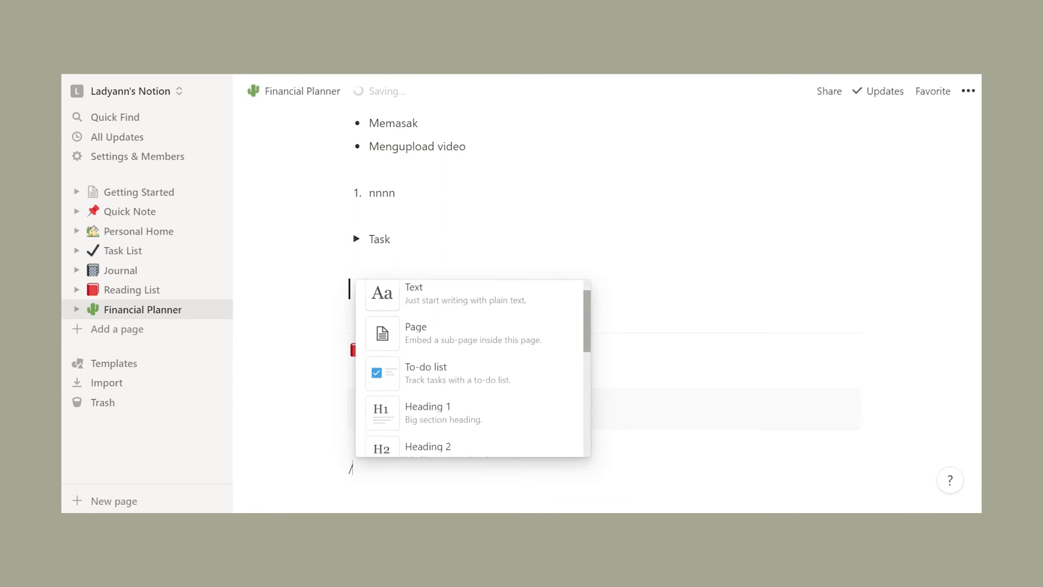
scroll(349, 288, "down", 2)
scroll(349, 288, "down", 3)
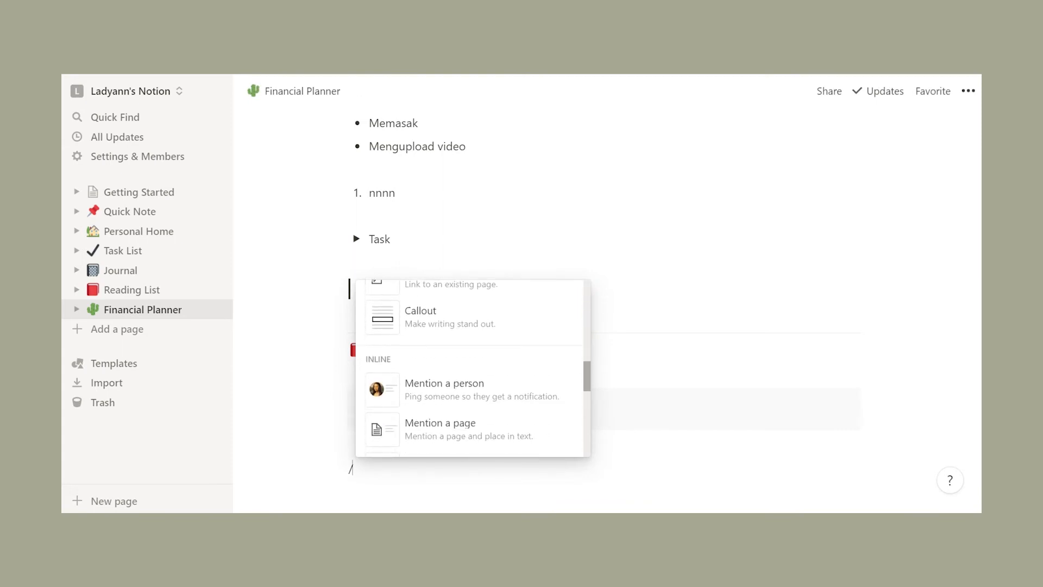
left_click_drag(586, 385, 586, 385)
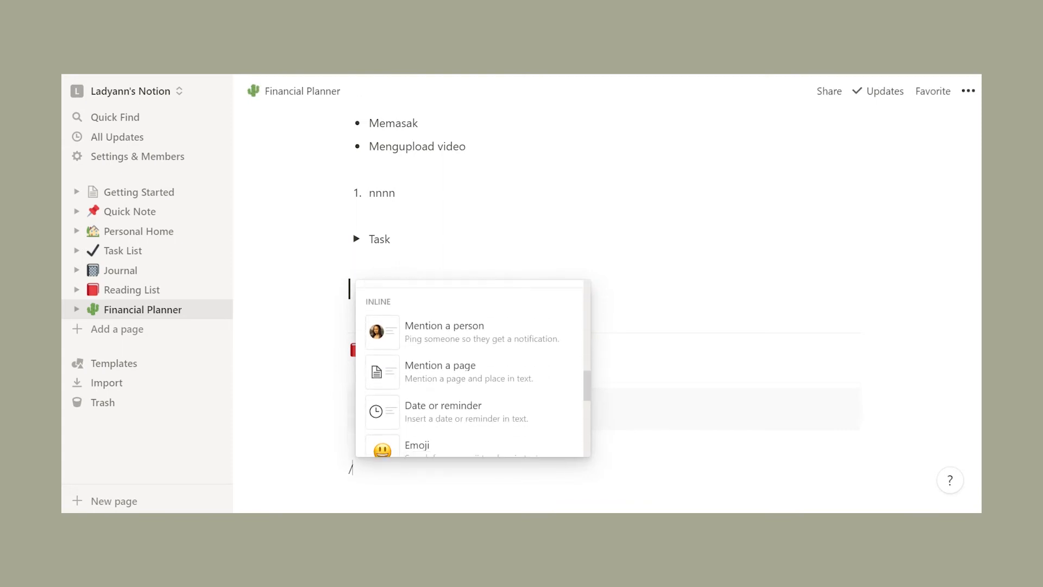
mouse_move(470, 332)
key("Return")
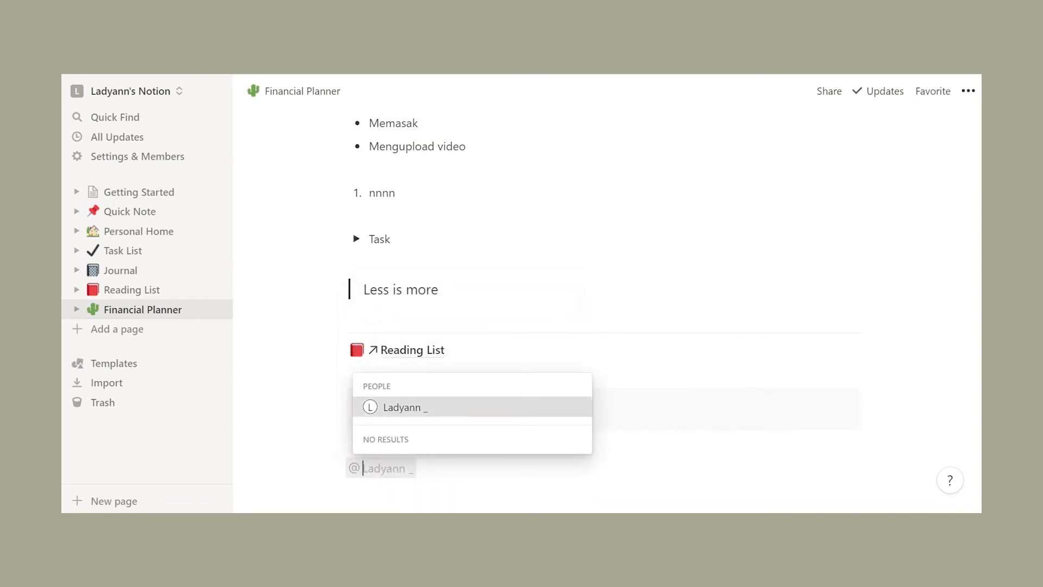
key("Return")
key("Return")
key("Return")
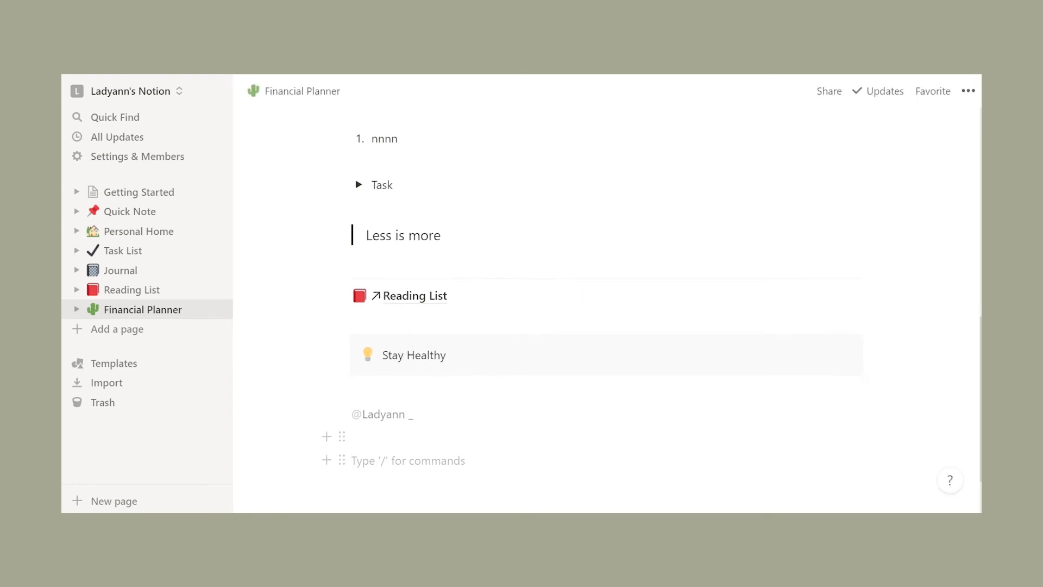
- Insert a mention of the Quick Note page below the person mention and start a new line beneath it
type("/")
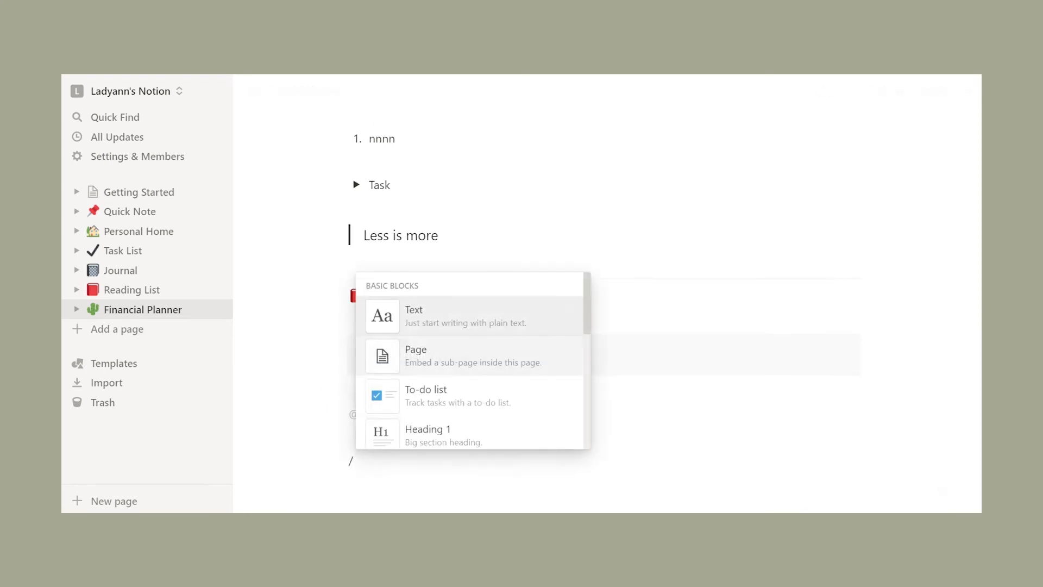
scroll(473, 358, "down", 10)
scroll(472, 358, "down", 3)
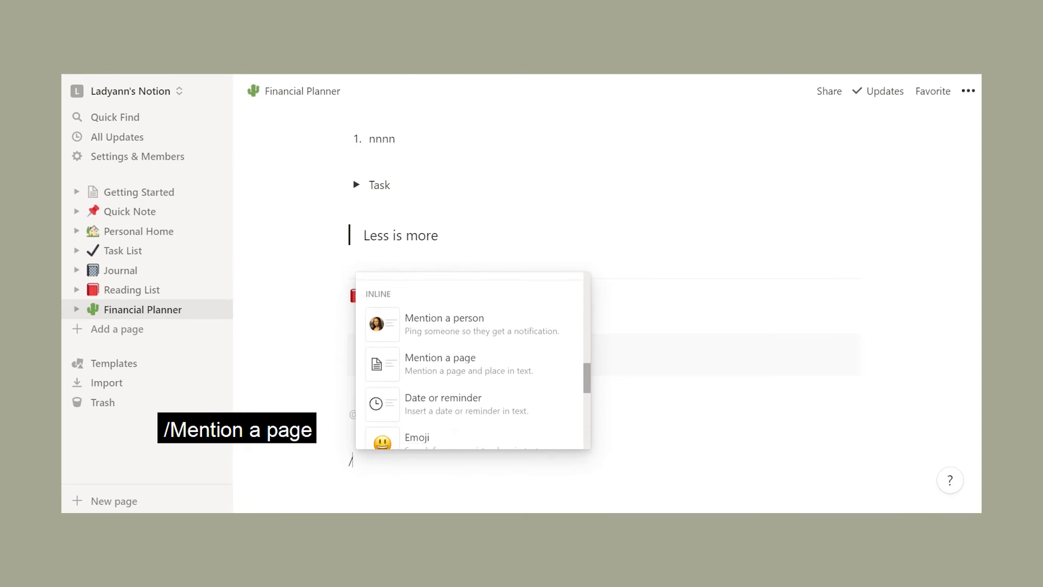
key("Return")
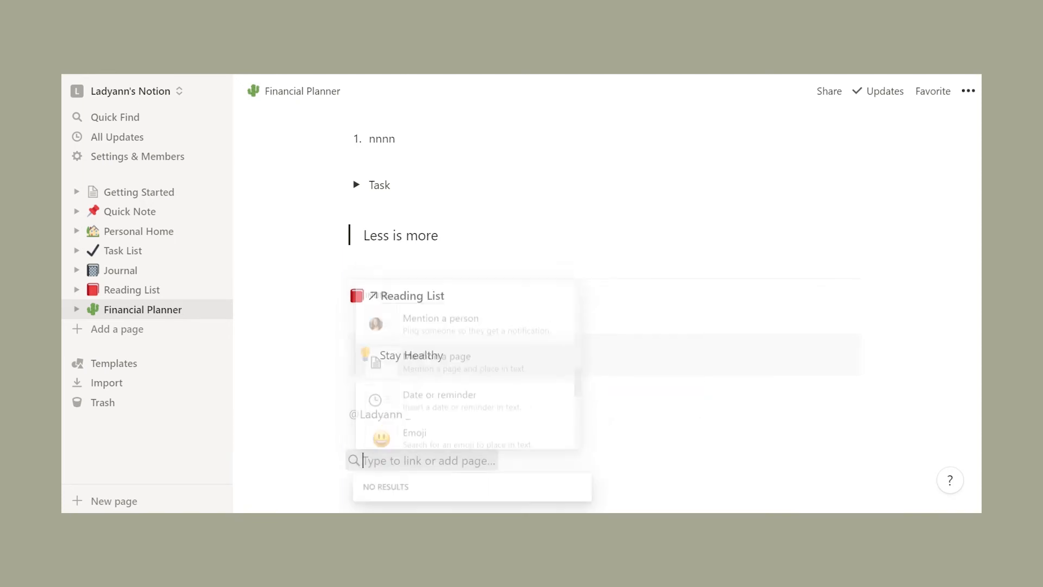
key("Down")
key("Down")
key("Return")
key("Return")
- Insert a reminder for tomorrow at 9 AM below the Quick Note mention and check its date settings without changing them
type("/")
scroll(473, 321, "down", 10)
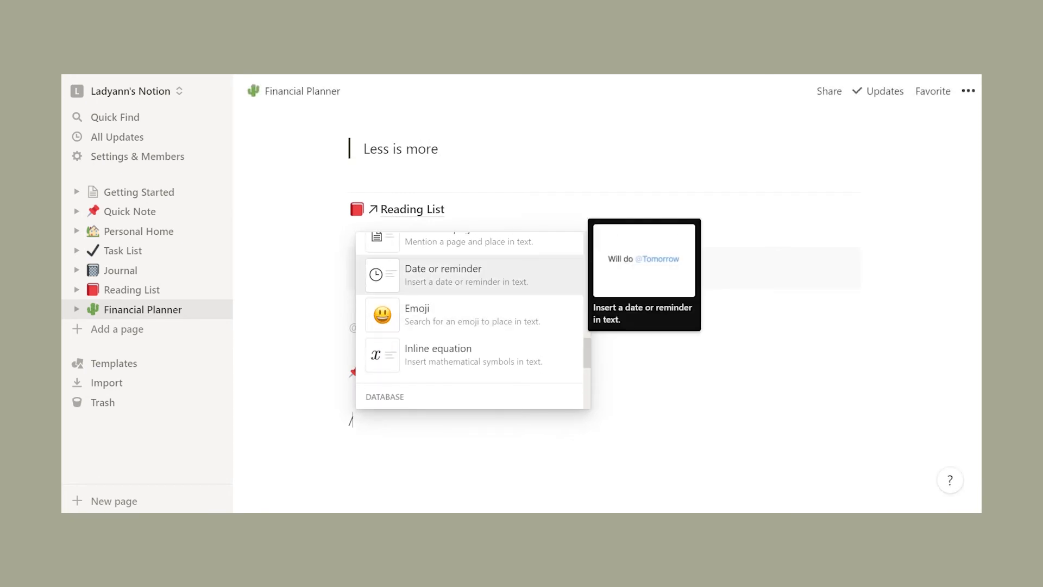
key("Return")
key("Down")
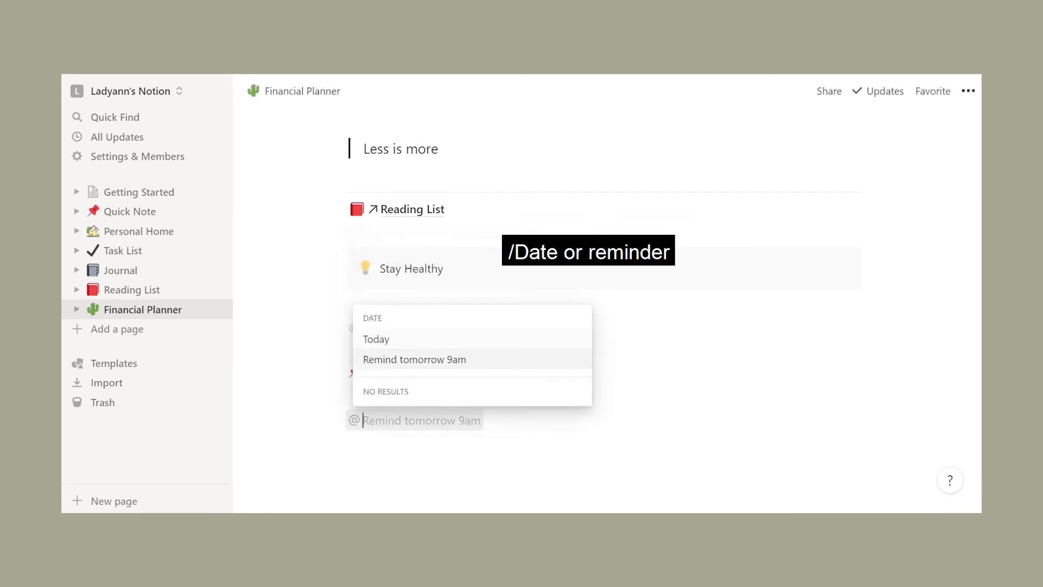
key("Return")
key("Return")
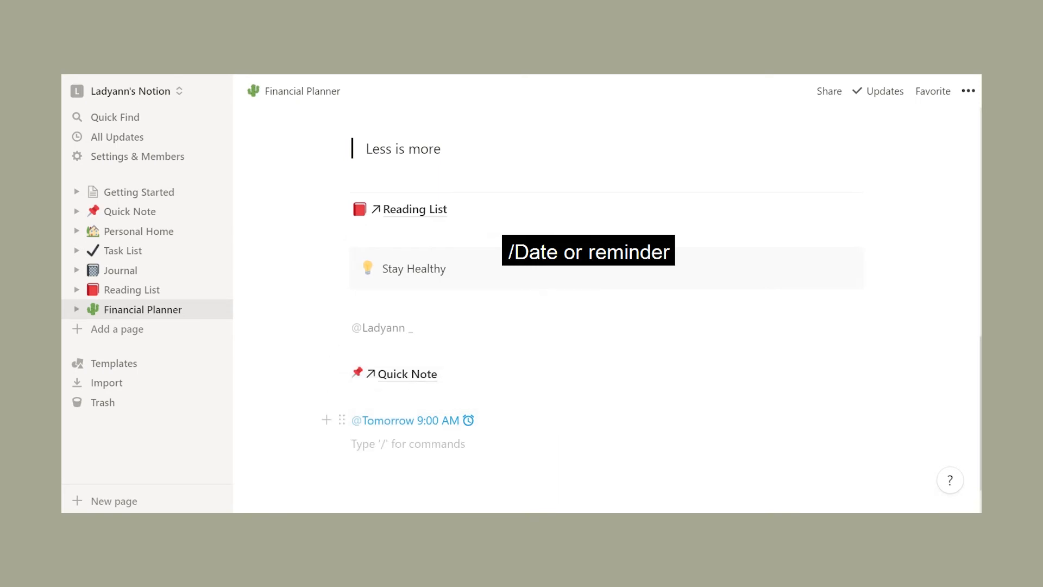
left_click(411, 420)
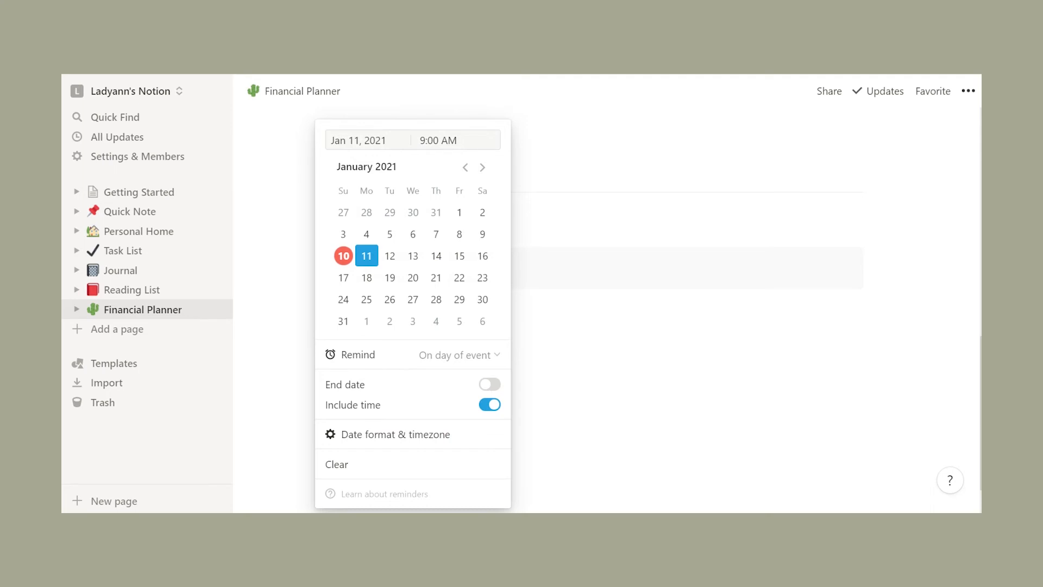
key("Escape")
- Insert a grinning face emoji with smiling eyes on a new line below the reminder
key("Return")
key("Return")
type("/")
scroll(473, 367, "down", 12)
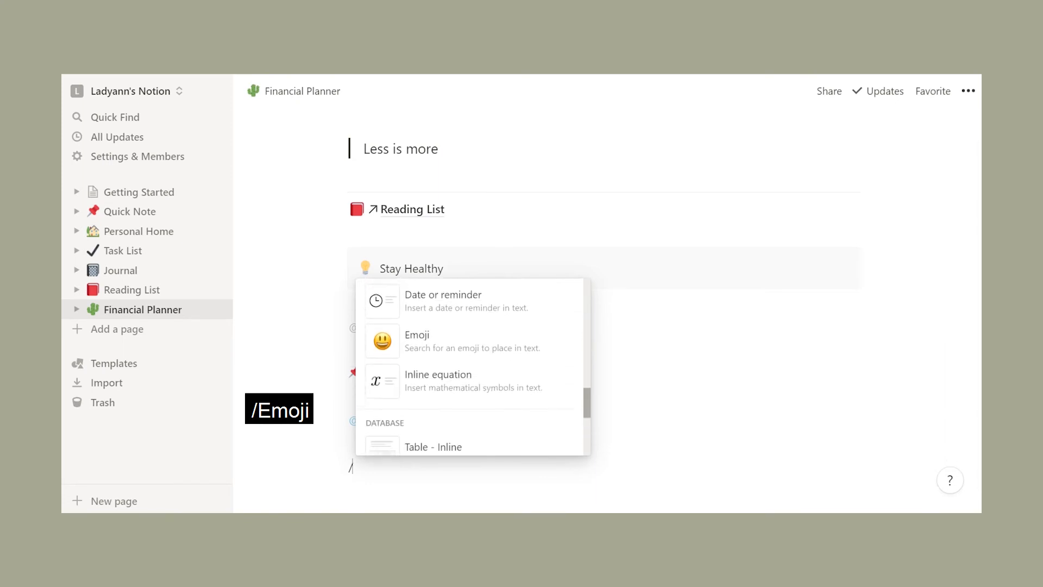
key("Return")
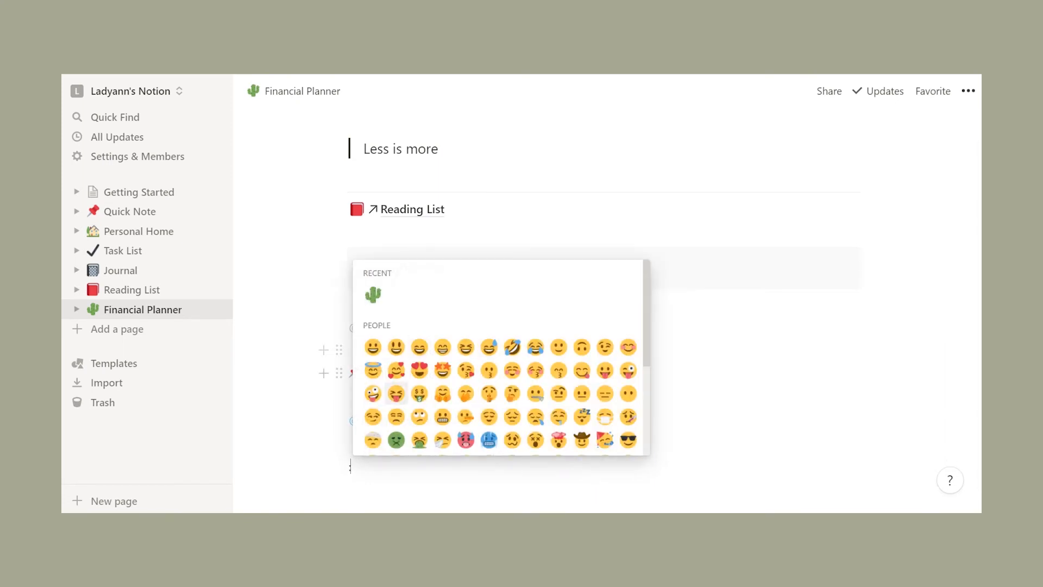
left_click(420, 347)
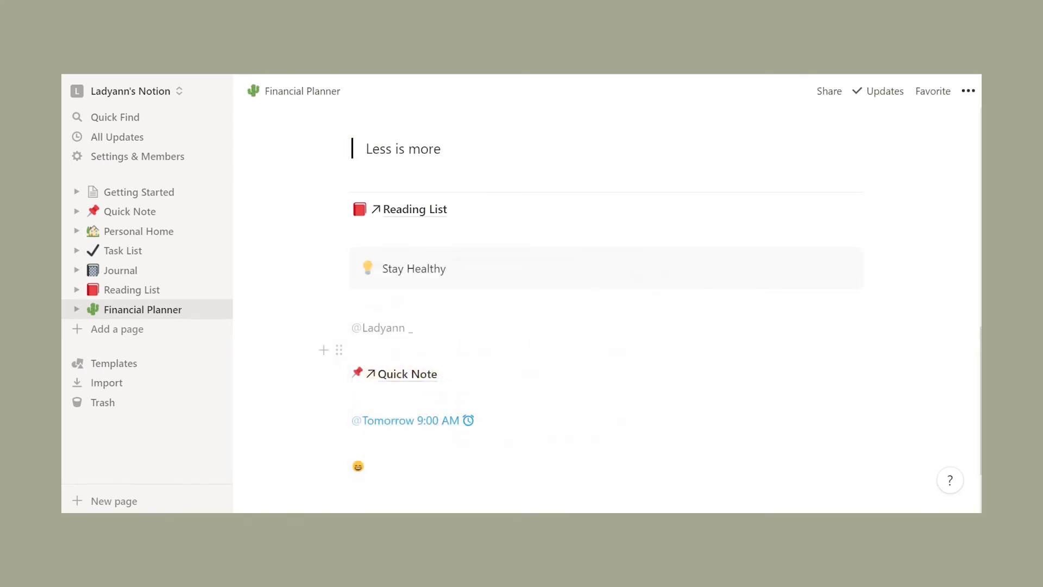
- Try an inline equation reading "1/2 =mhshdu" below the emoji and undo it
key("Return")
type("/")
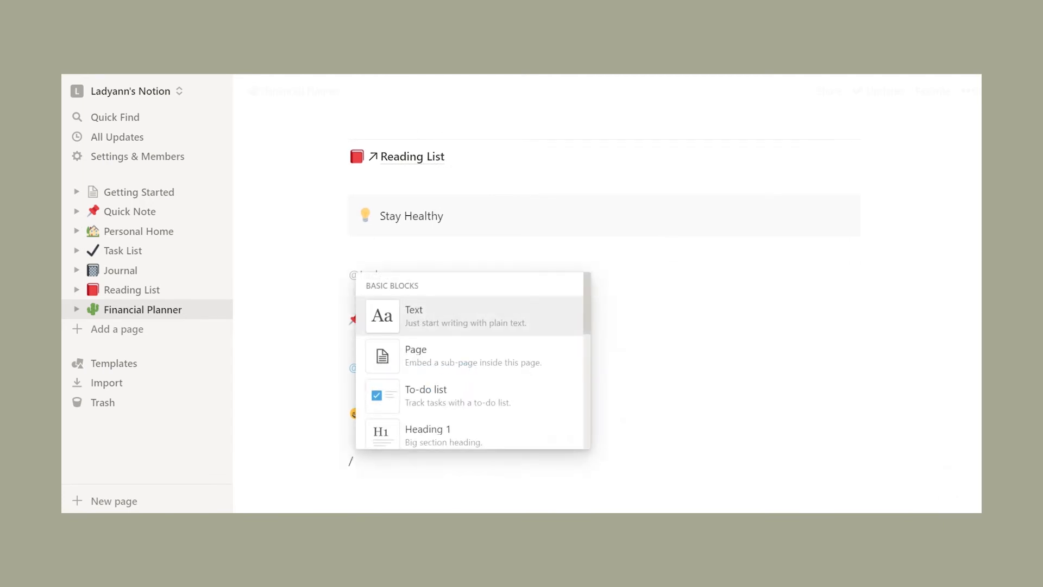
key("Down")
key("Down")
key("Down")
key("Down")
key("Down")
key("Down")
key("Down")
key("Down")
key("Down")
key("Down")
key("Down")
key("Down")
key("Down")
key("Down")
key("Down")
key("Down")
key("Down")
key("Down")
key("Up")
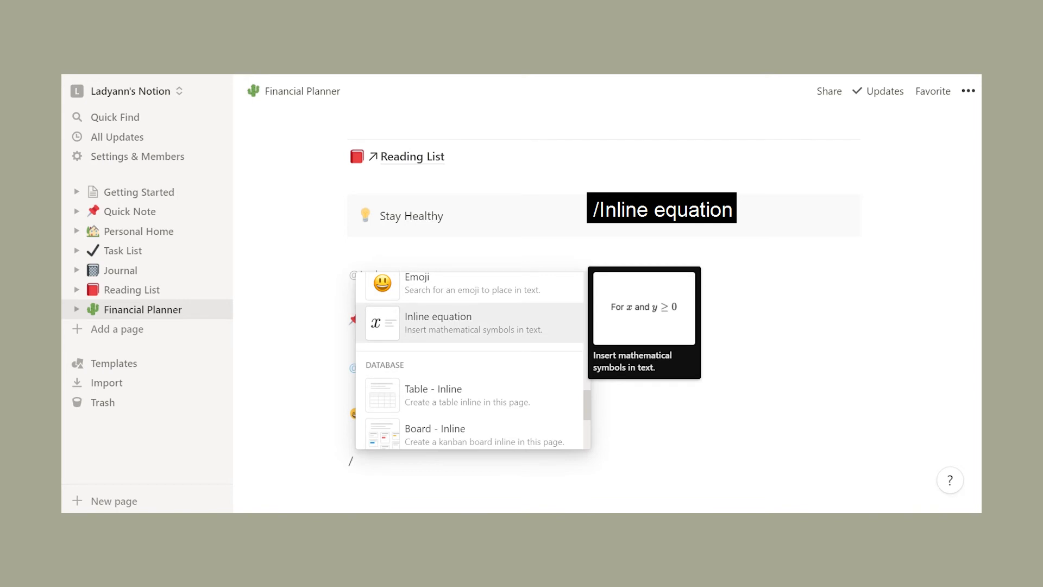
key("Return")
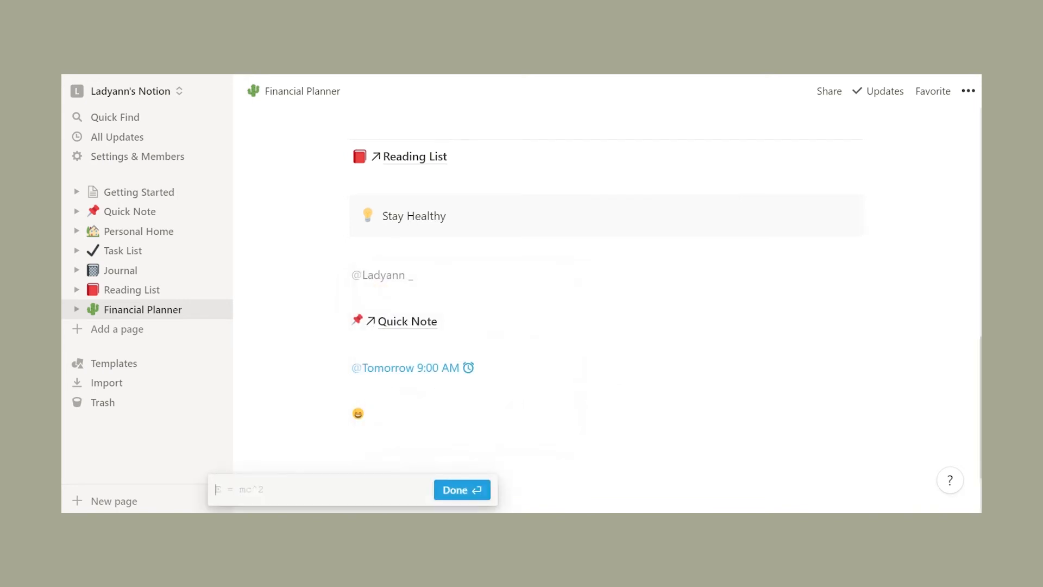
type("1/2 =")
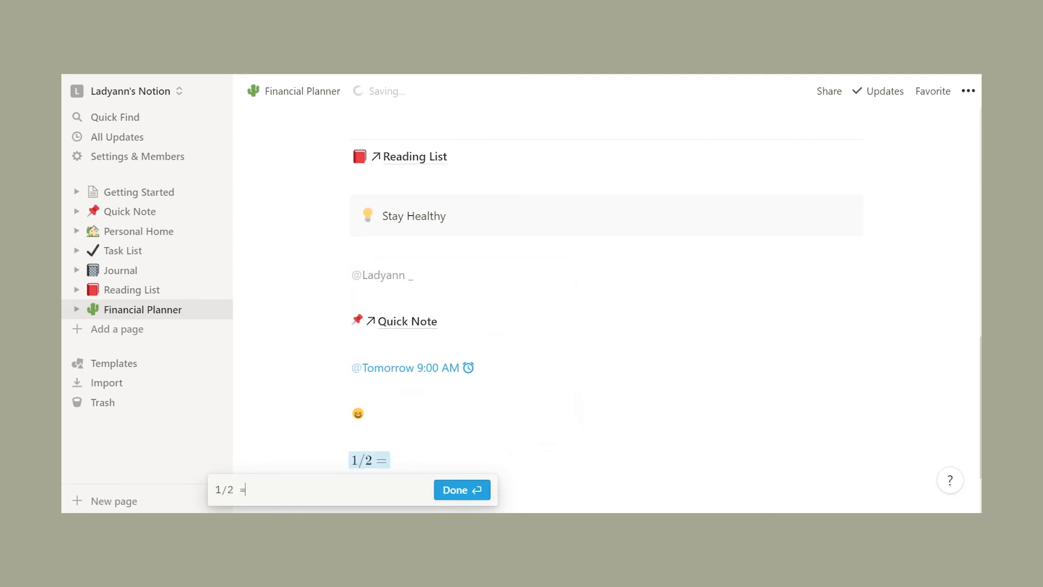
type("mhshdu")
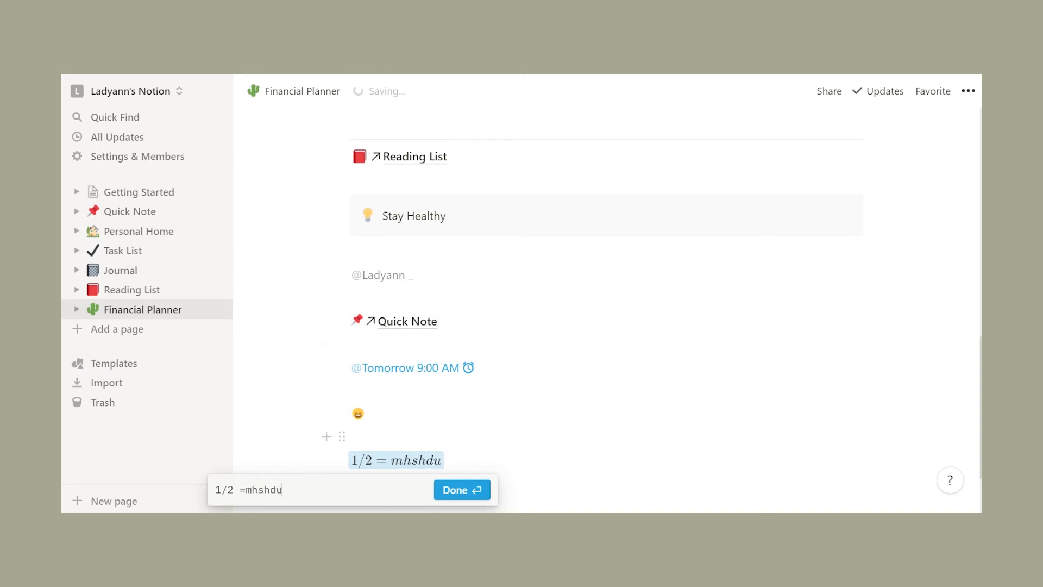
key("ctrl+z")
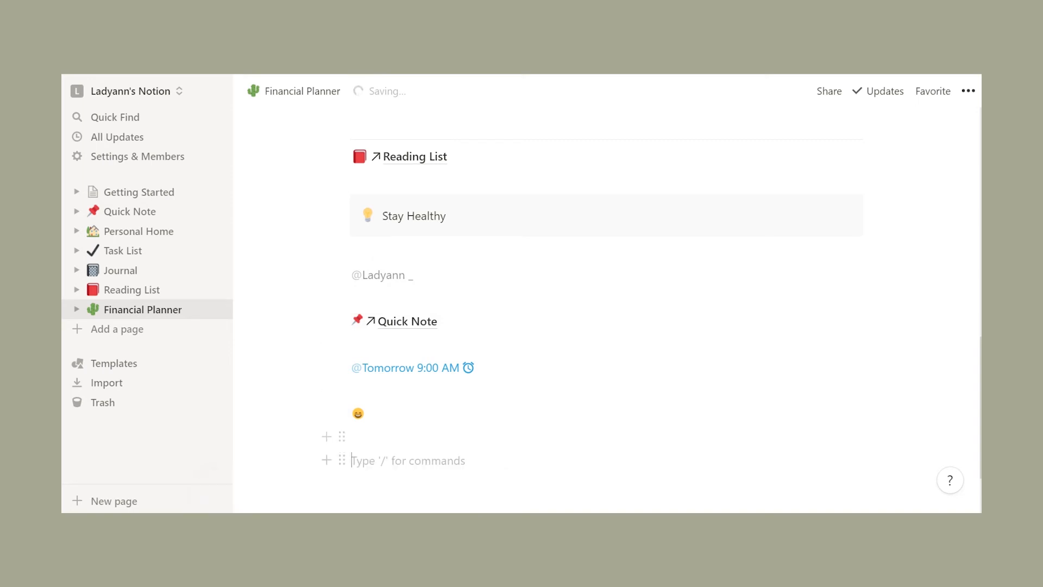
- Insert an inline table database below the emoji
type("/")
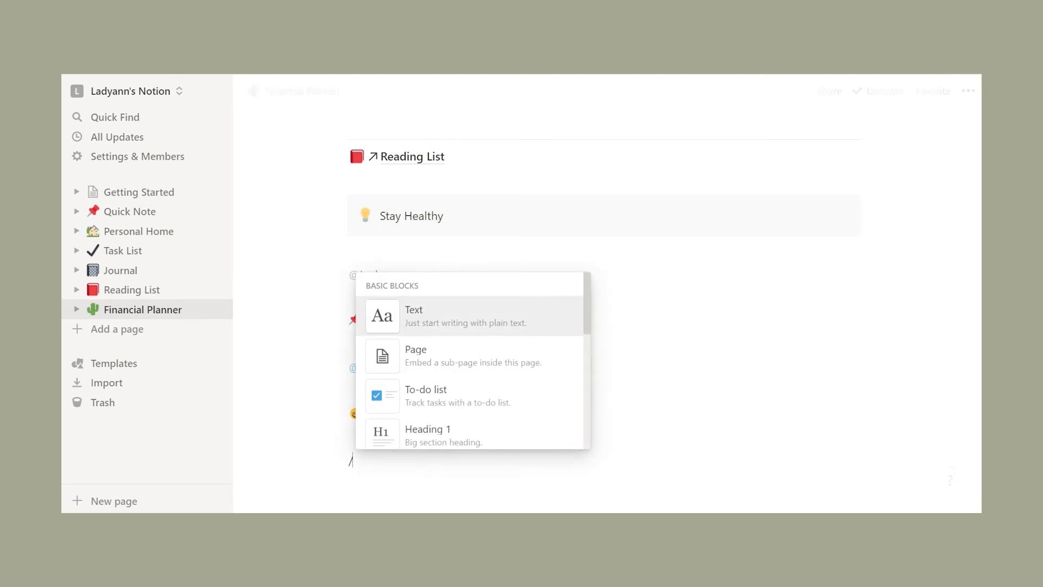
scroll(472, 358, "down", 10)
scroll(470, 380, "down", 3)
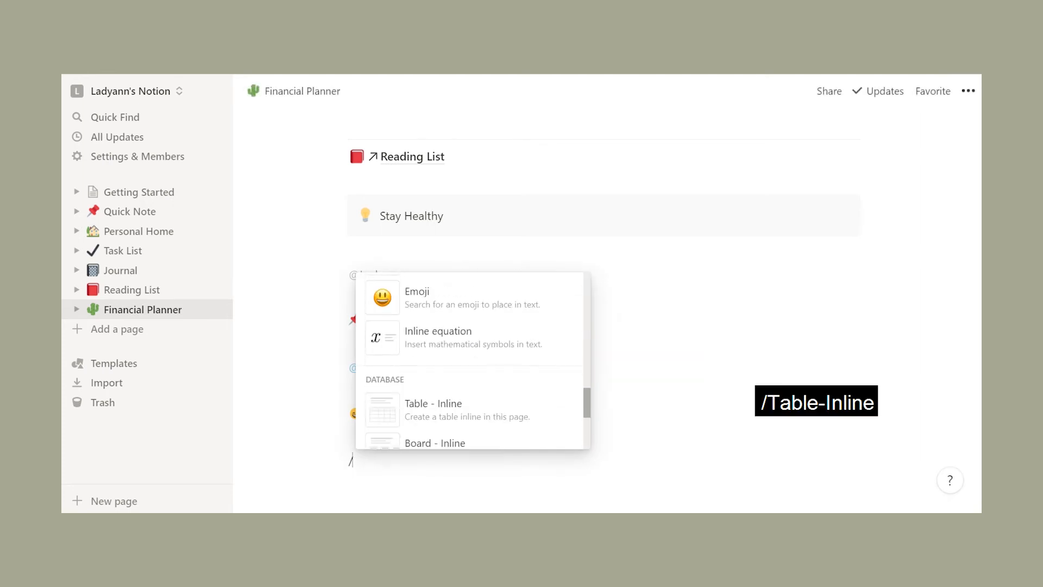
scroll(472, 359, "up", 3)
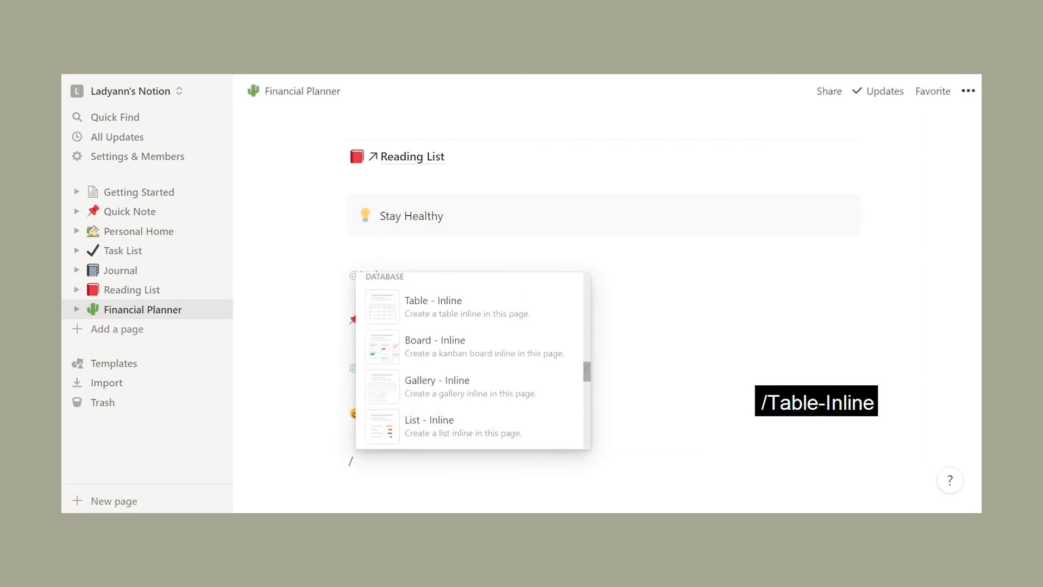
key("Return")
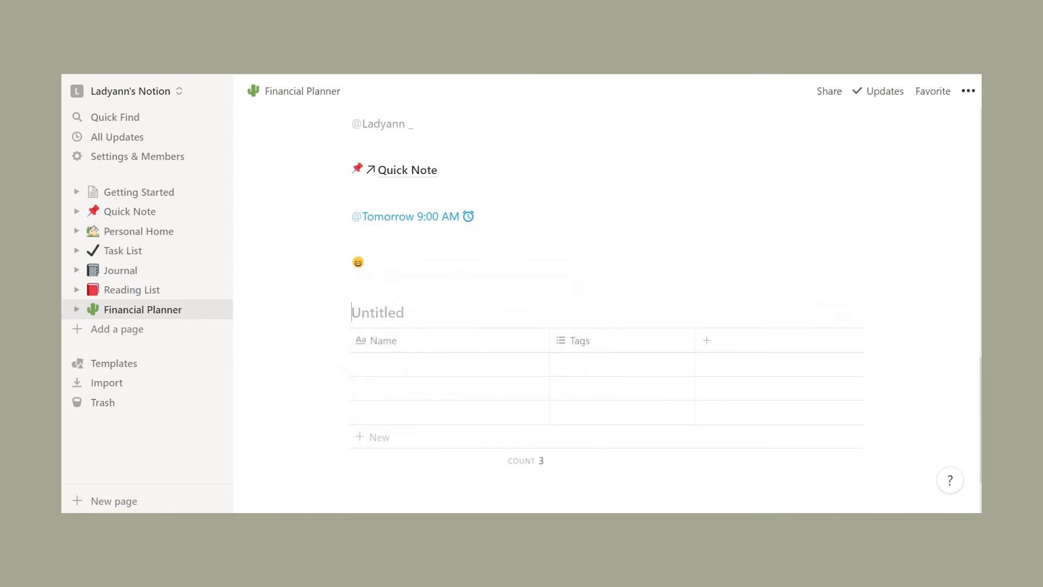
- Add a third column to the inline table, keeping its default name and Text property type
left_click_drag(980, 424, 980, 458)
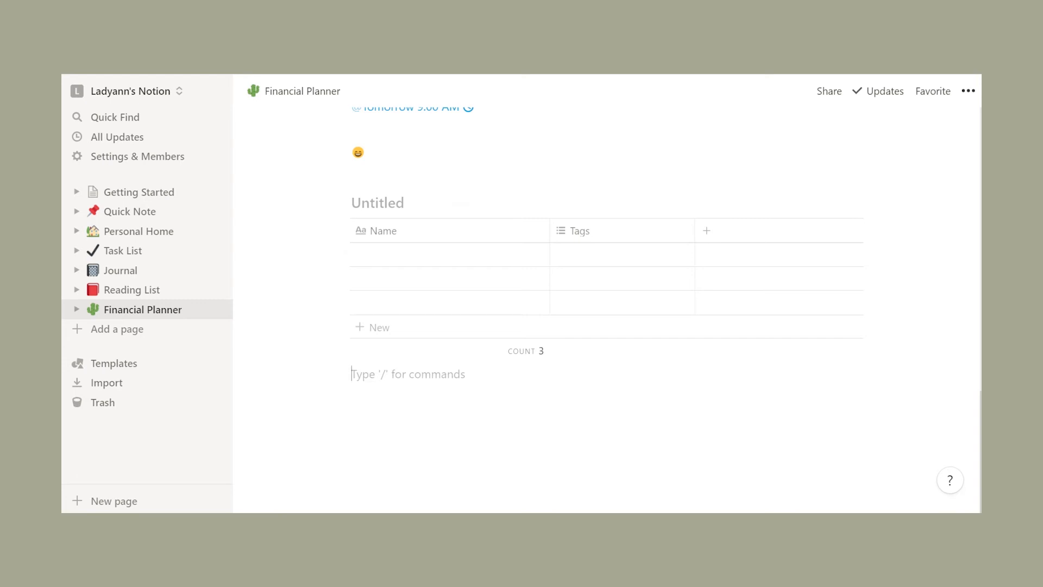
left_click(706, 231)
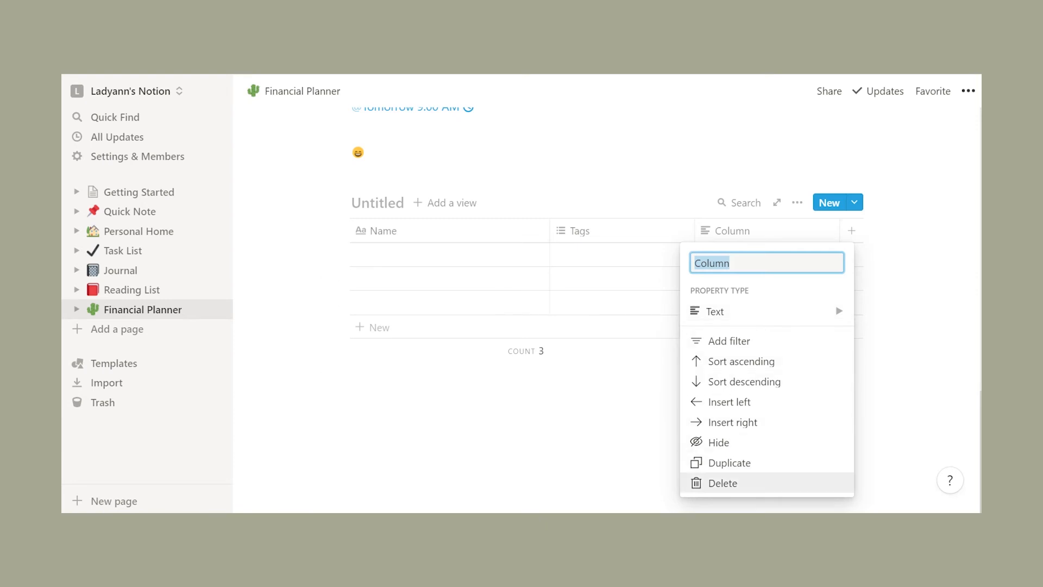
key("Escape")
- Insert an inline kanban board below the table and look through its status groups
key("Return")
type("/")
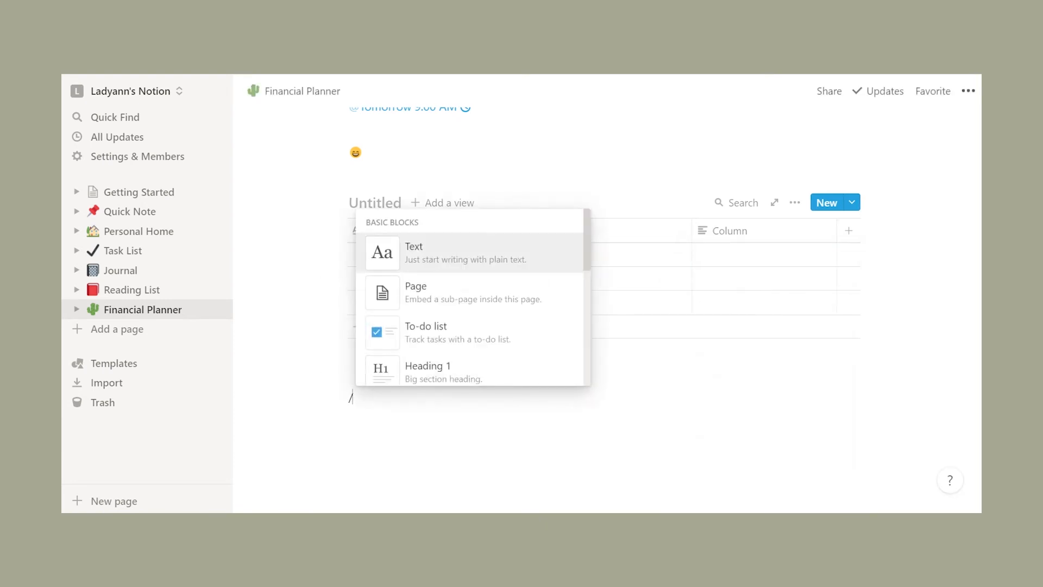
scroll(470, 296, "down", 5)
scroll(470, 297, "down", 8)
scroll(470, 297, "down", 4)
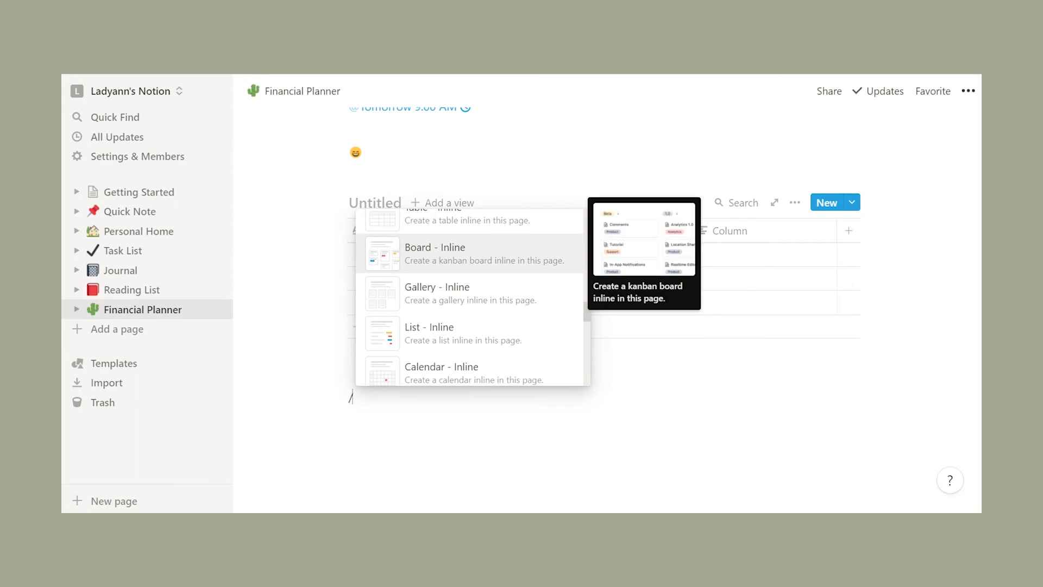
key("Return")
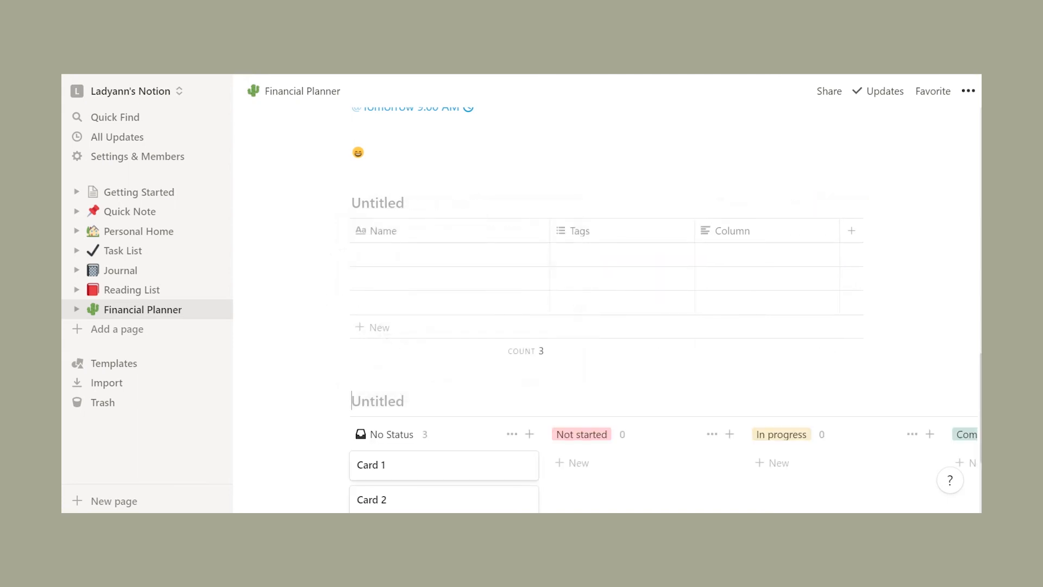
scroll(521, 324, "down", 3)
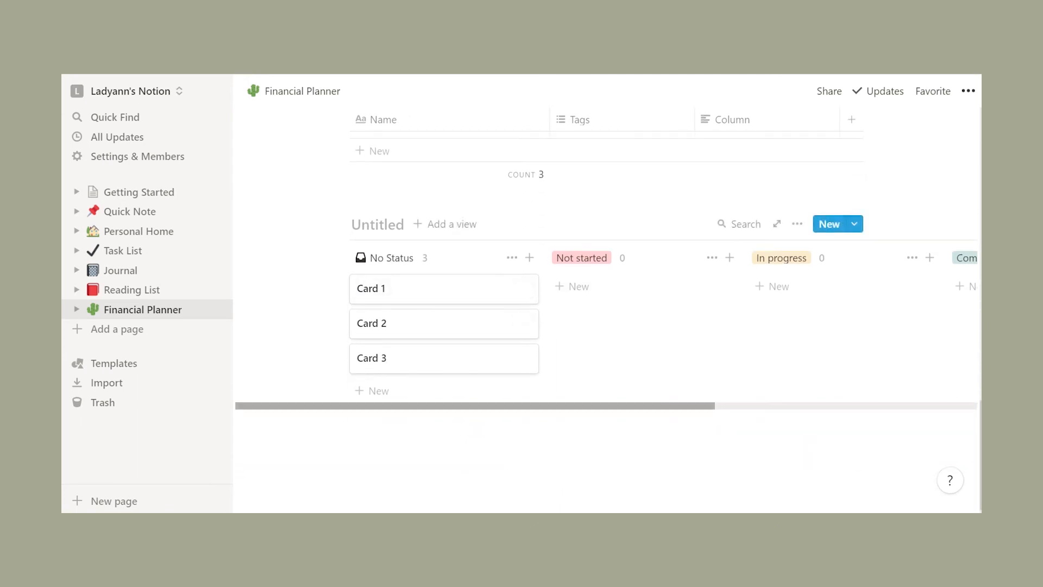
scroll(598, 326, "right", 6)
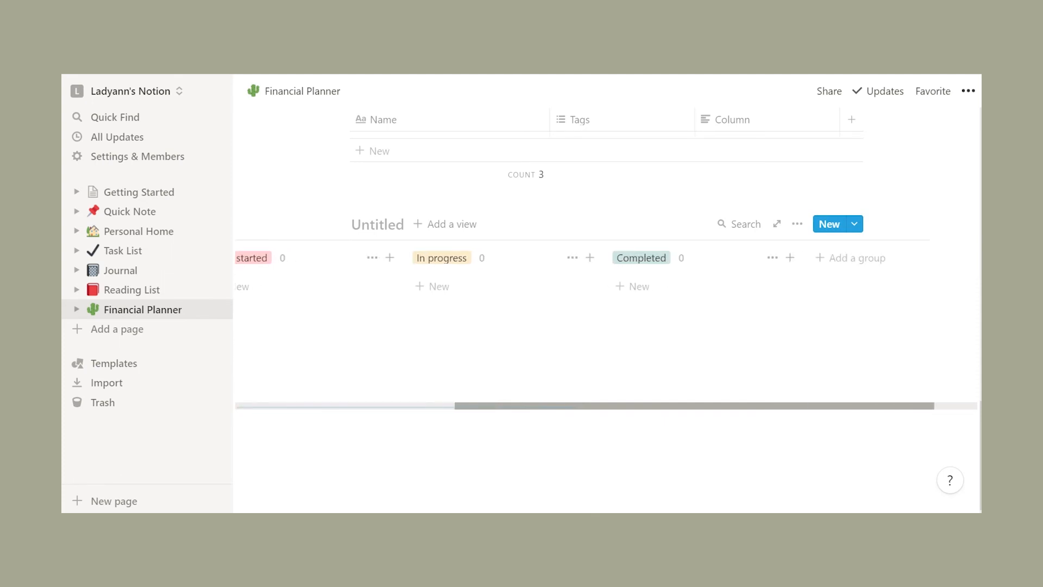
scroll(598, 326, "left", 6)
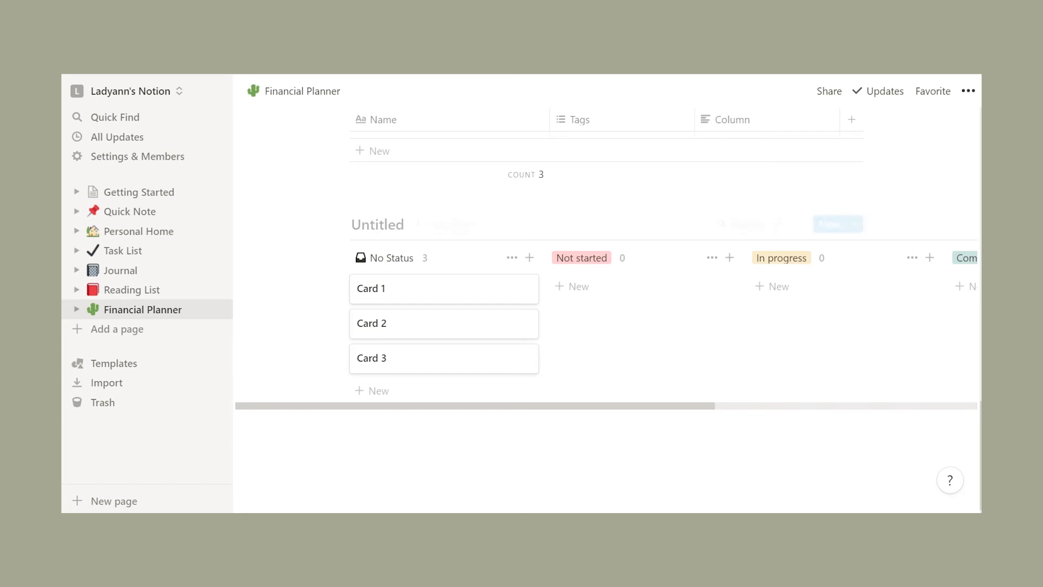
- Insert an inline gallery database below the kanban board
type("/")
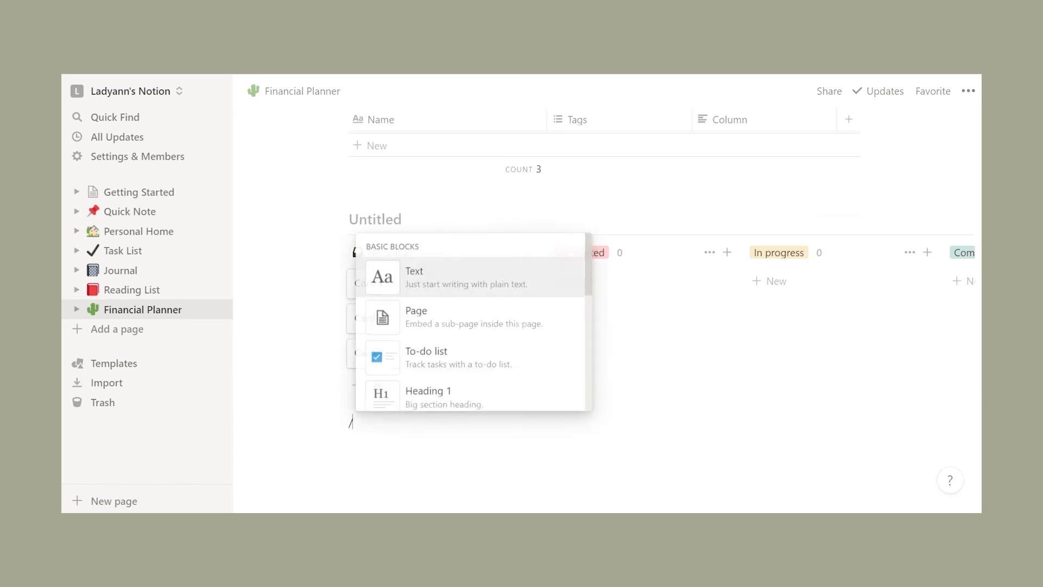
scroll(473, 322, "down", 12)
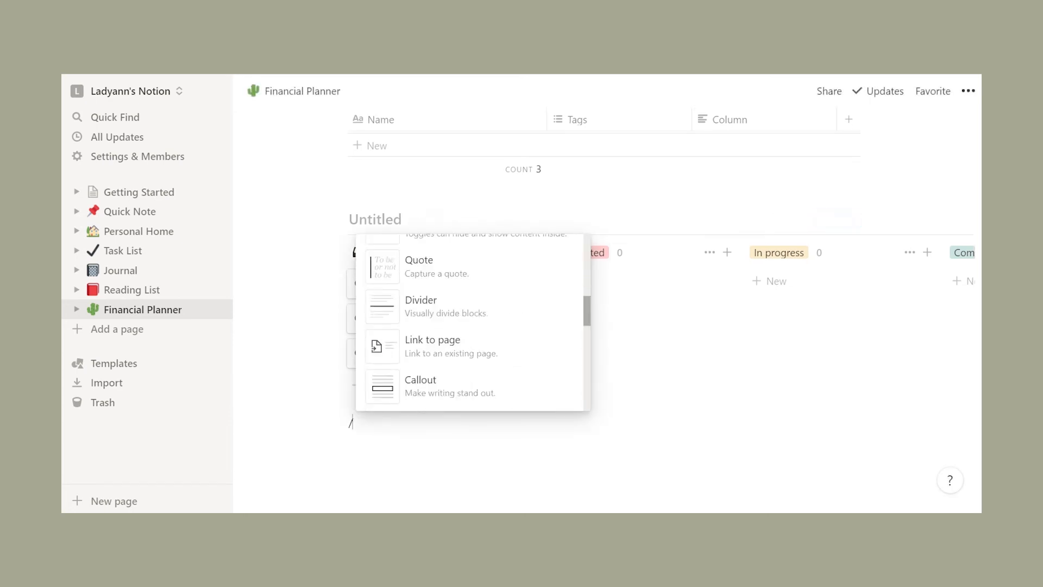
scroll(467, 326, "down", 3)
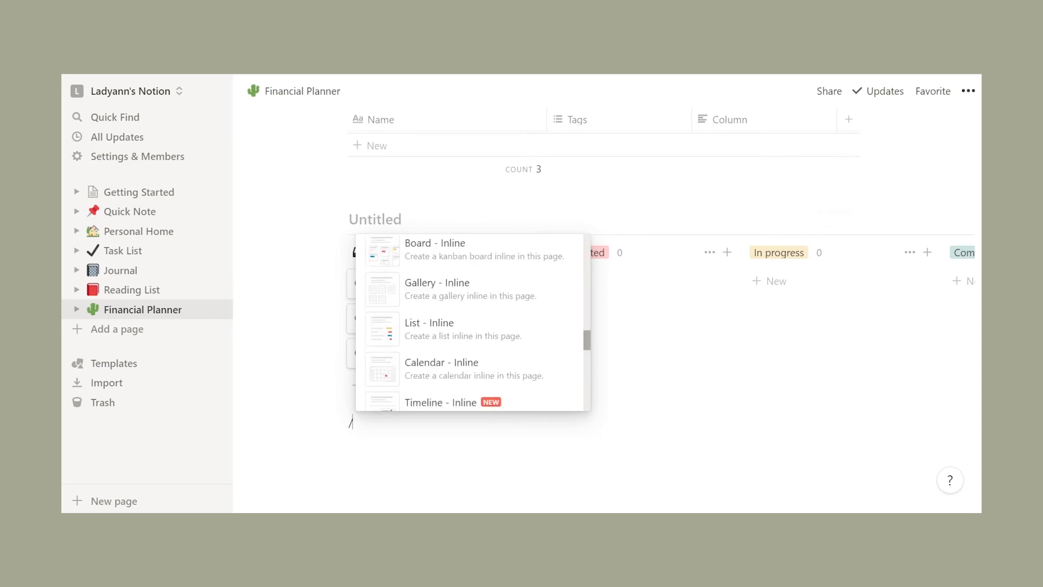
left_click(429, 277)
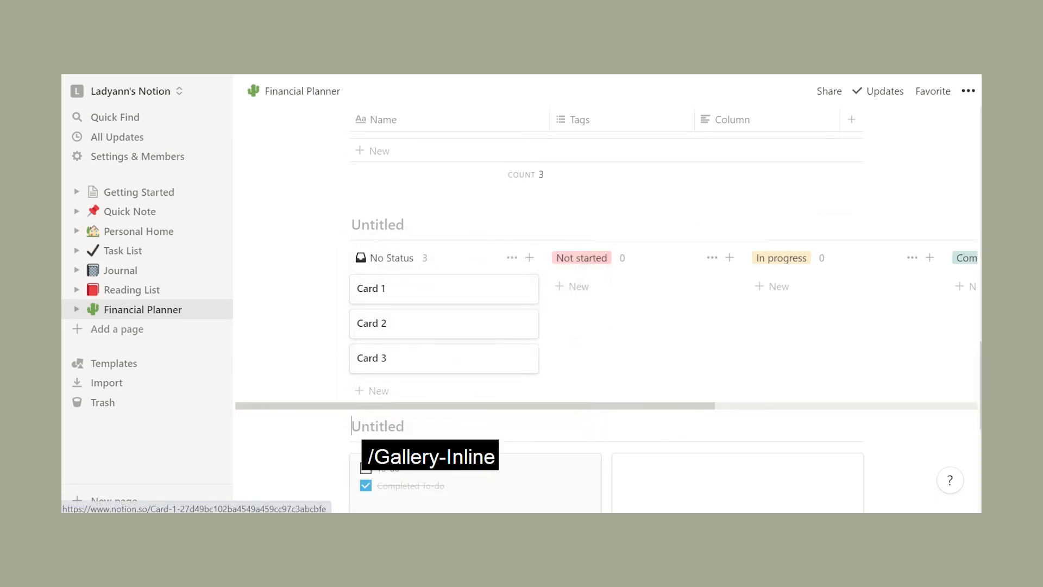
scroll(606, 304, "down", 1)
scroll(606, 304, "down", 5)
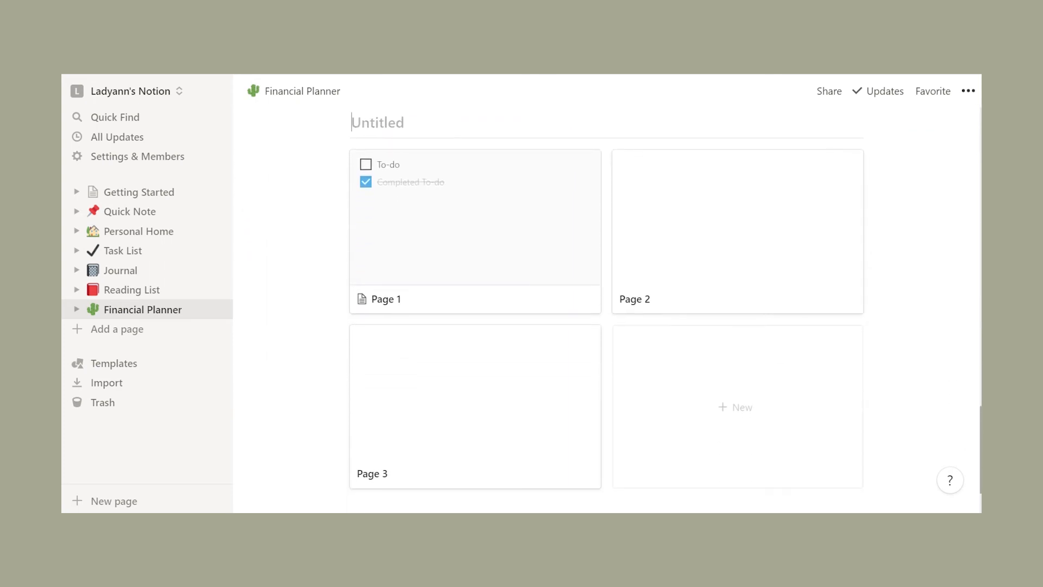
- Rename the first gallery card as "Week of 1" and close its page
left_click(475, 234)
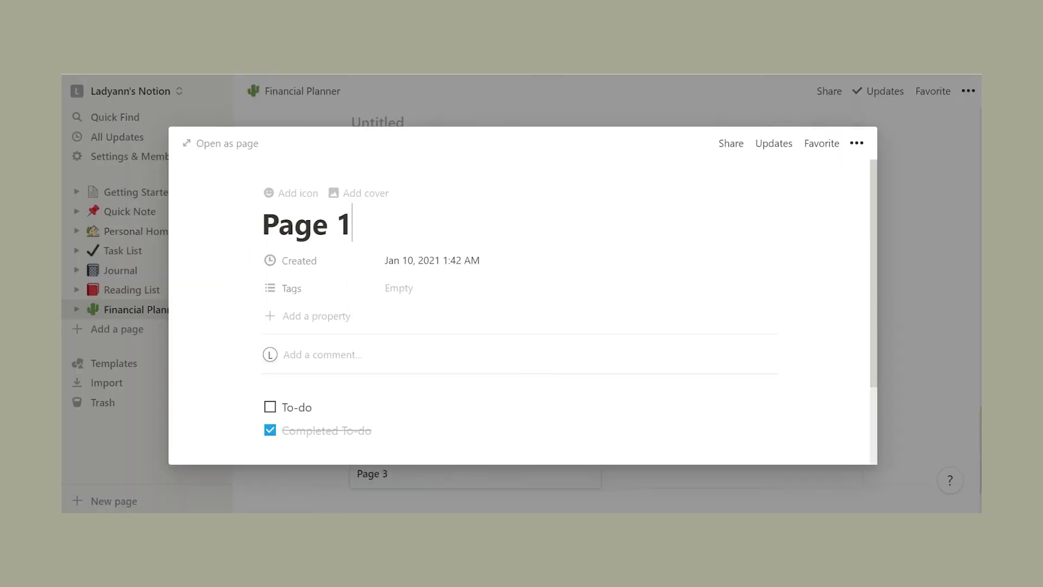
key("BackSpace")
key("BackSpace")
key("BackSpace")
key("BackSpace")
key("BackSpace")
type("Week of")
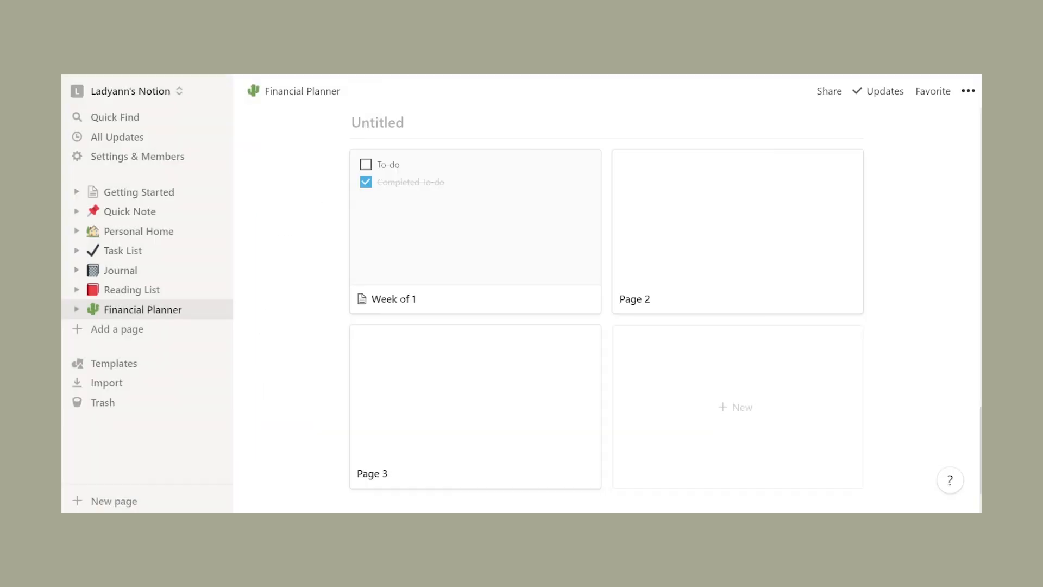
key("Escape")
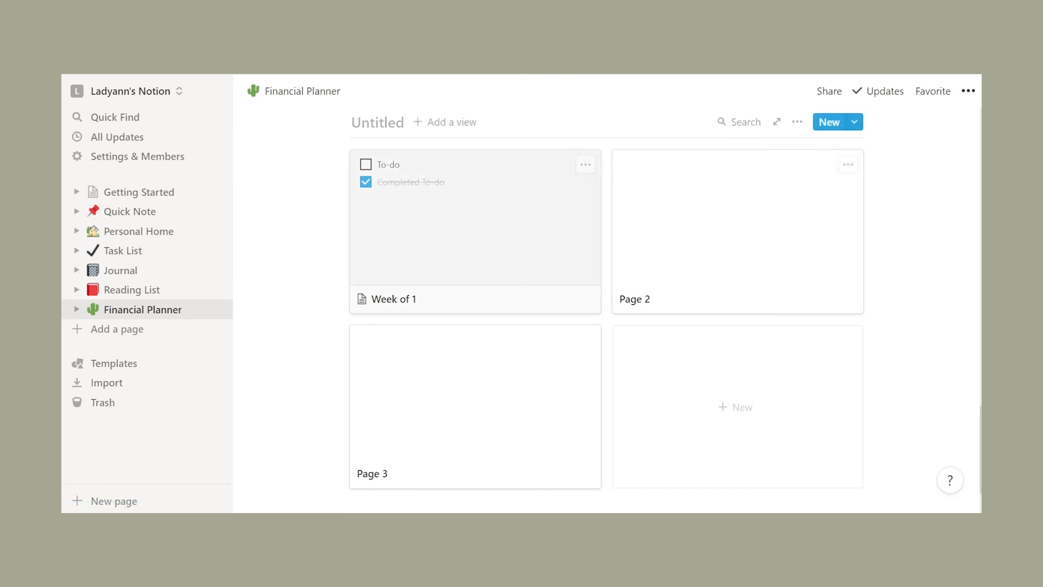
- Insert an inline list database below the gallery
scroll(607, 310, "down", 2)
key("Return")
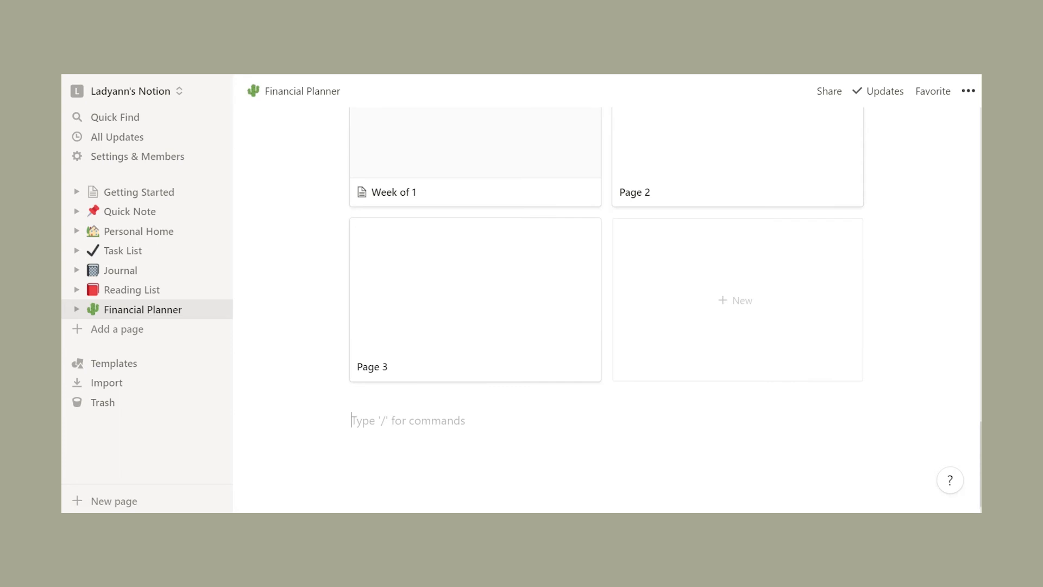
type("/")
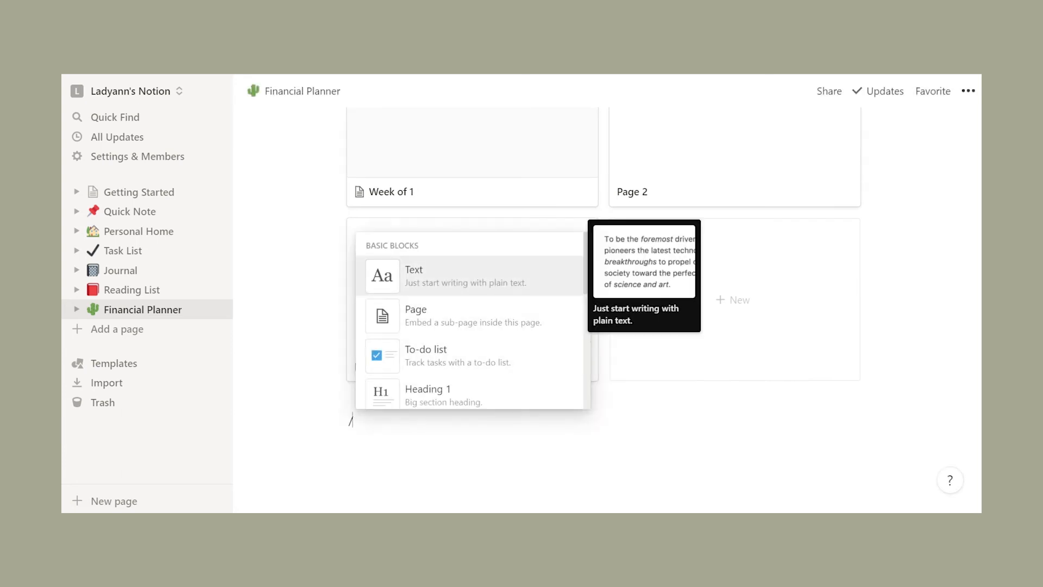
scroll(470, 321, "down", 6)
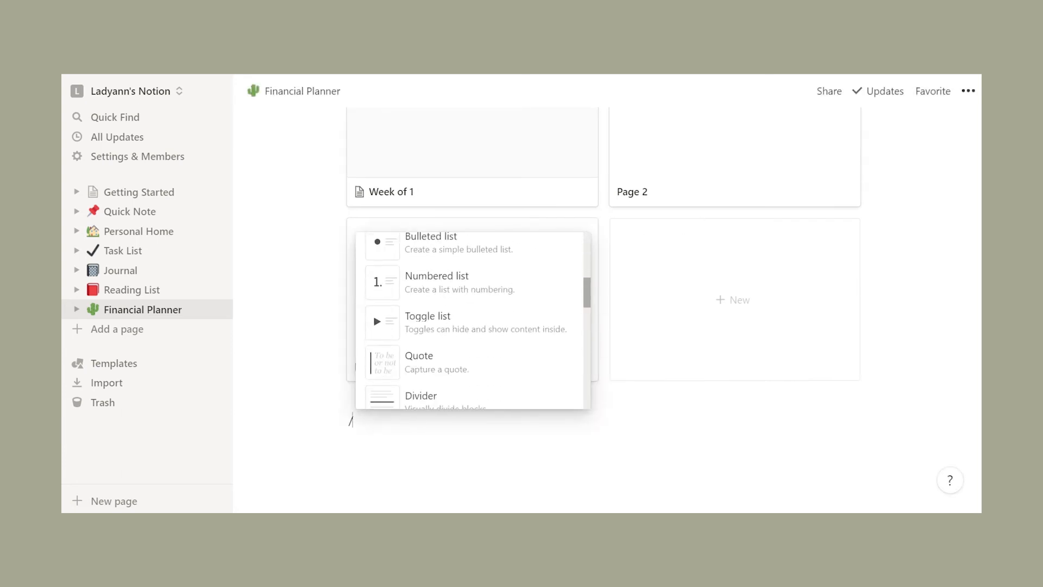
scroll(470, 321, "down", 6)
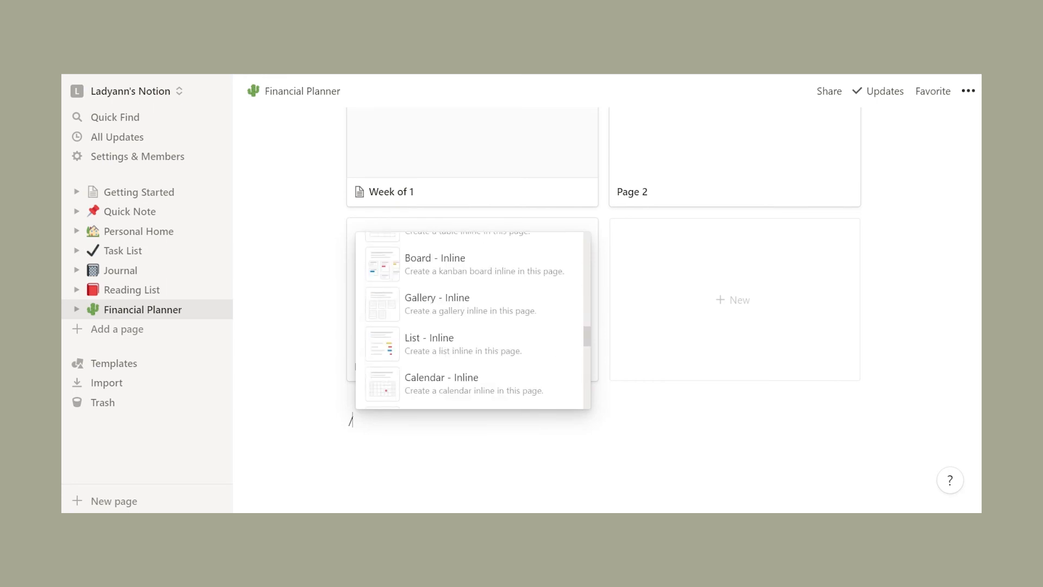
left_click(434, 342)
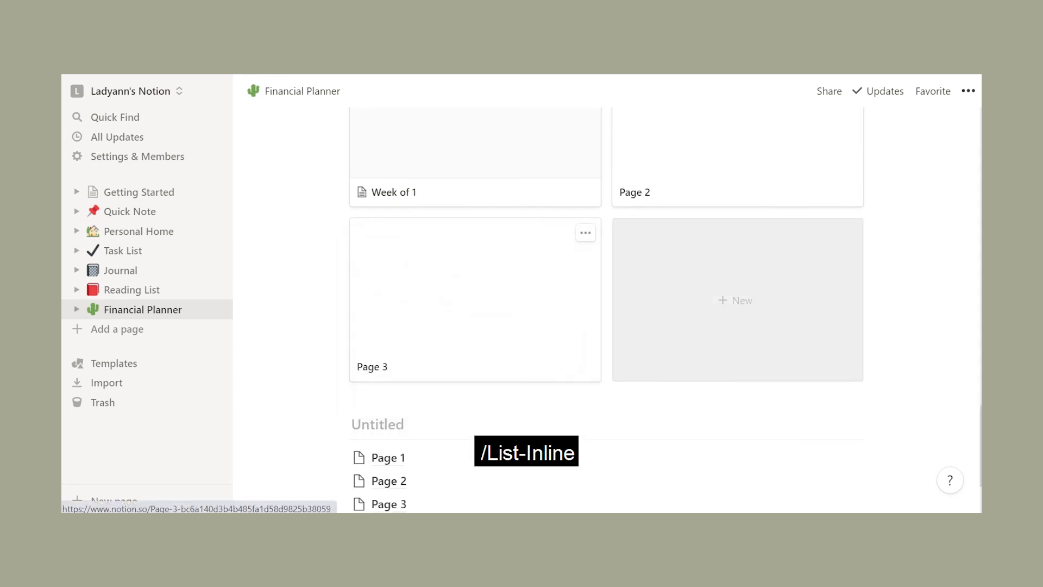
scroll(607, 293, "down", 3)
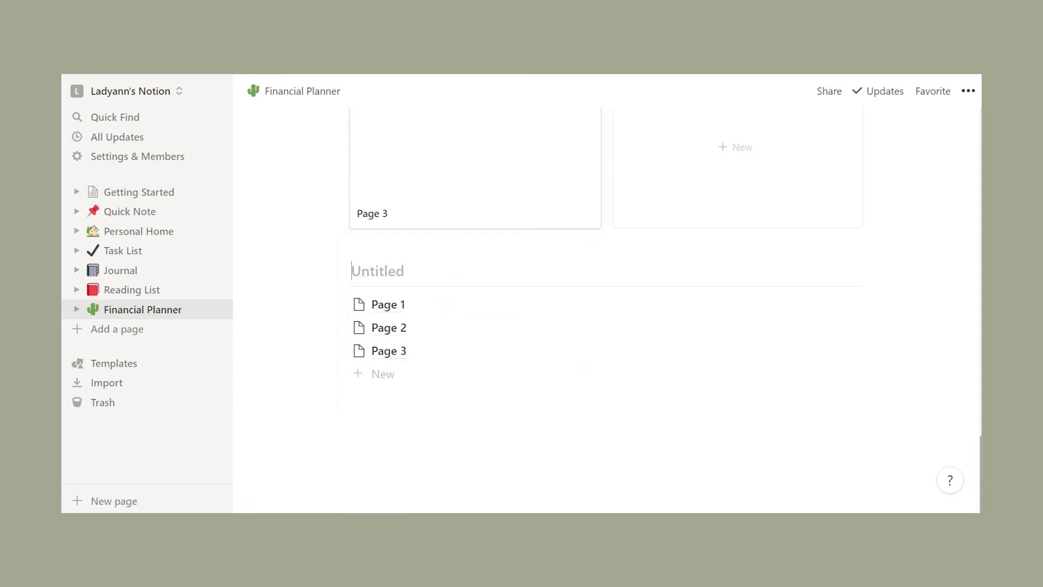
- Insert an inline calendar database below the list
left_click(380, 420)
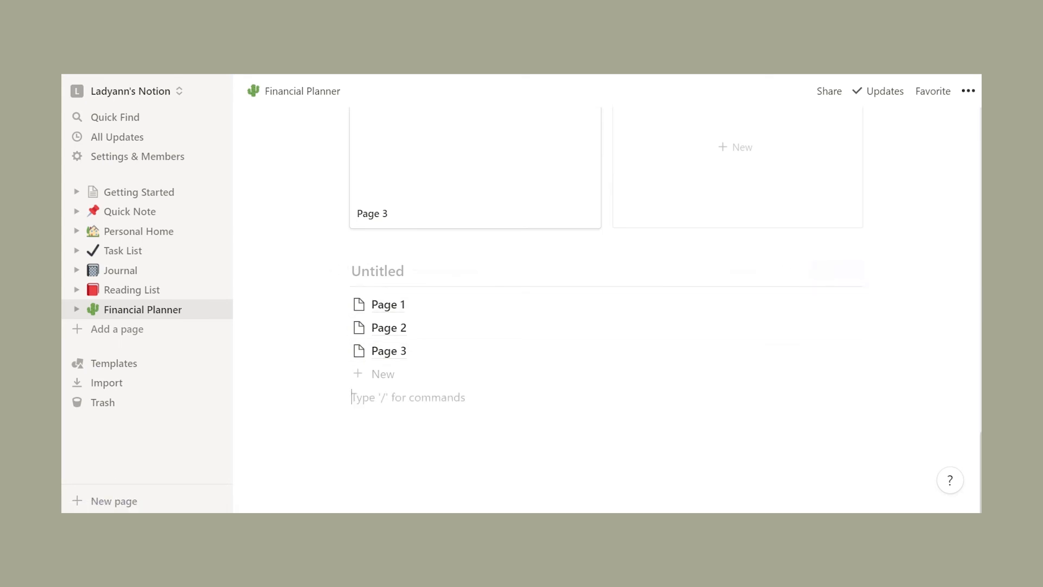
type("/")
scroll(470, 320, "down", 6)
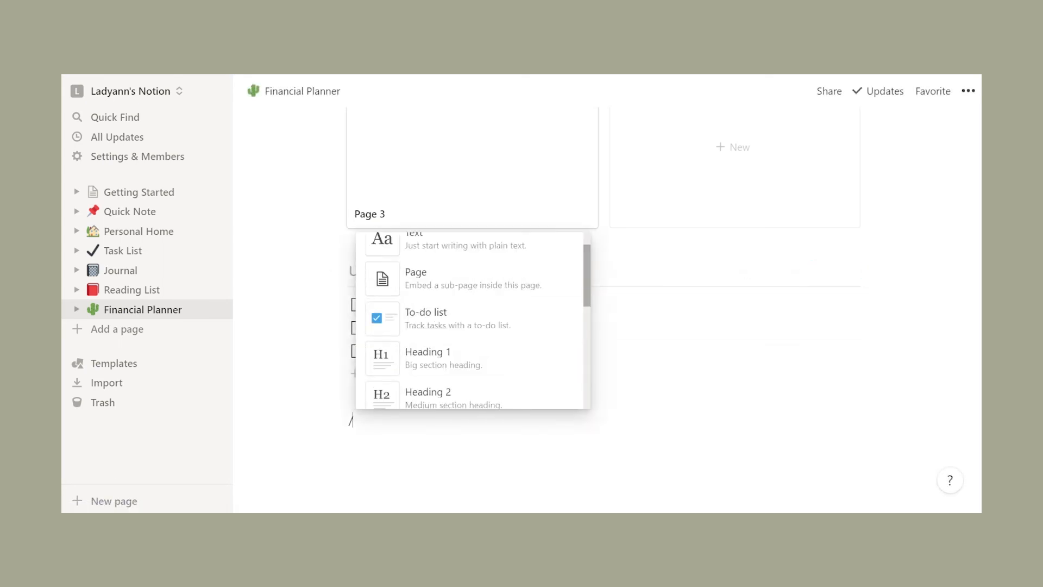
scroll(472, 320, "down", 5)
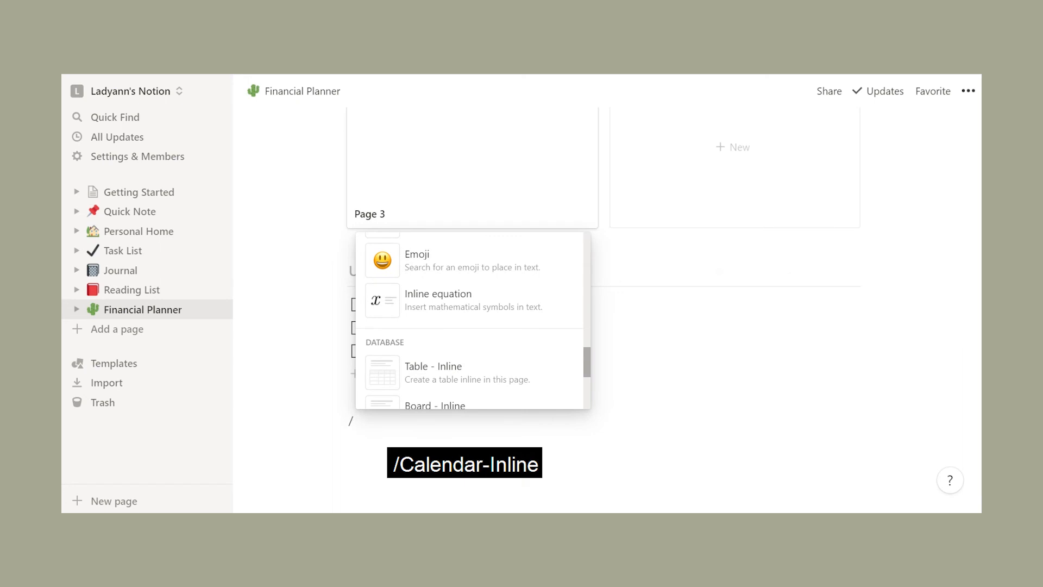
scroll(473, 320, "down", 4)
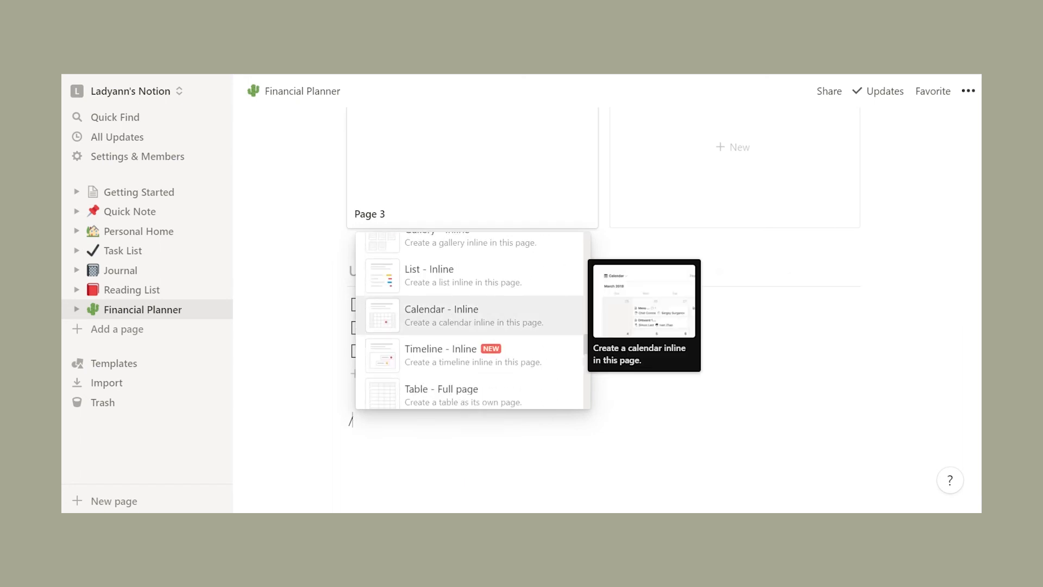
key("Return")
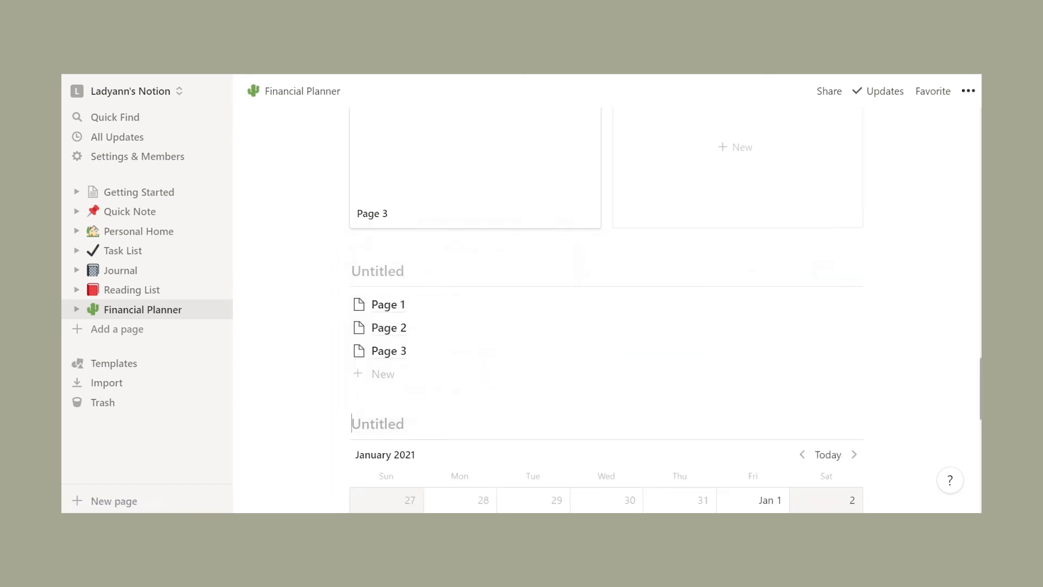
scroll(605, 310, "down", 10)
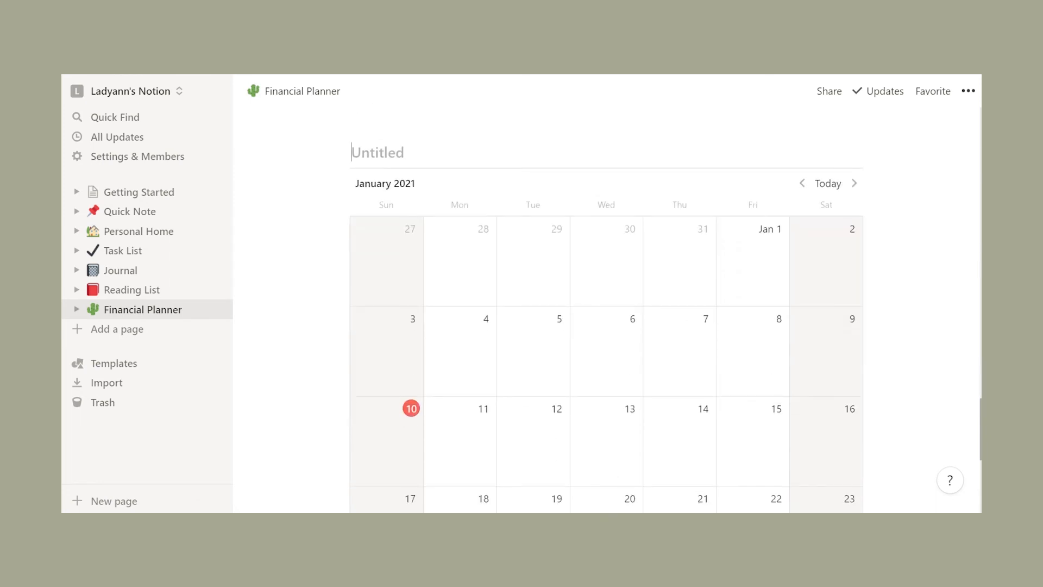
- Insert an inline timeline database below the calendar
type("/")
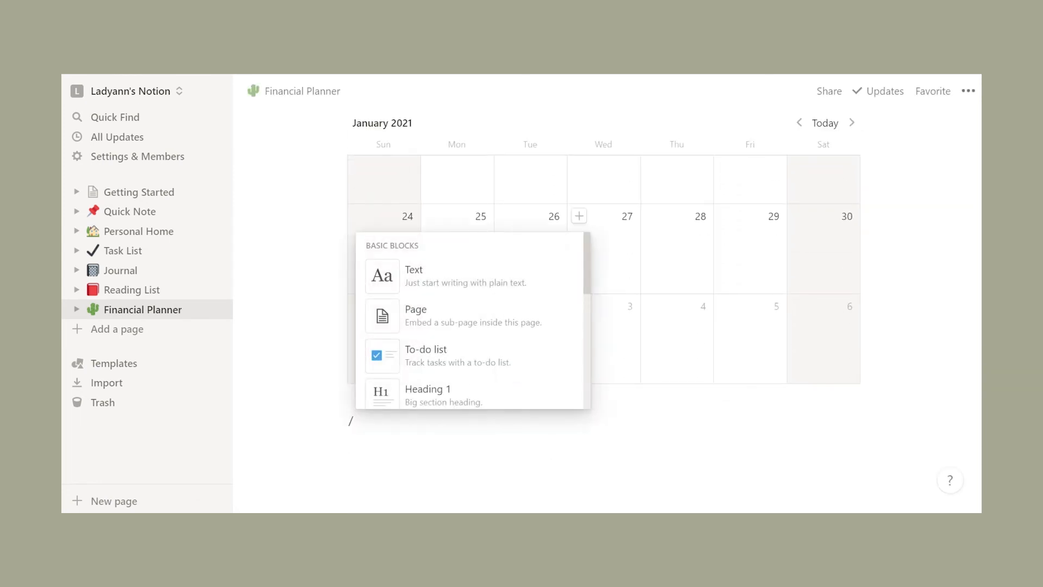
scroll(472, 321, "down", 15)
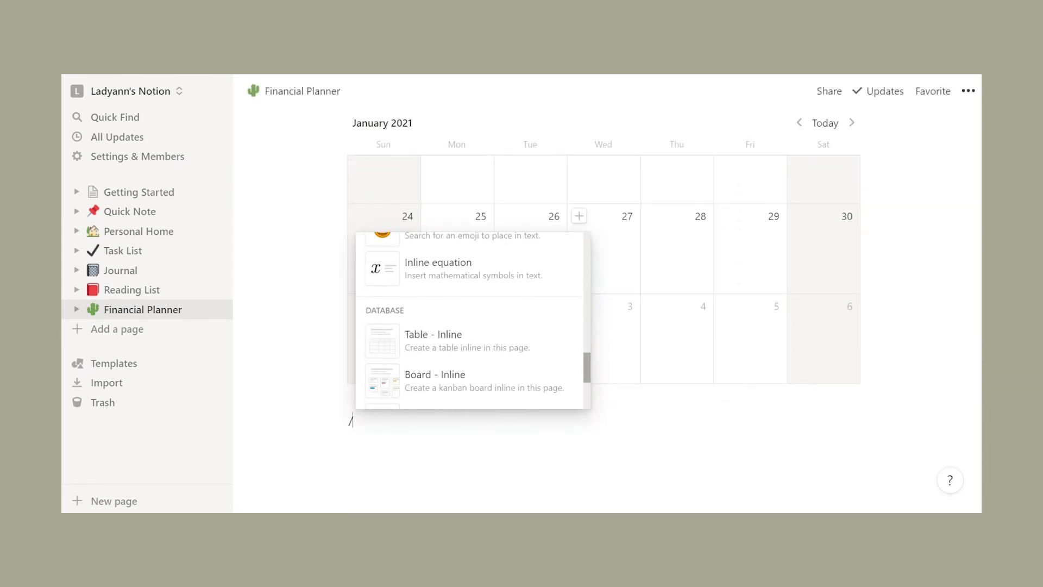
scroll(472, 321, "down", 5)
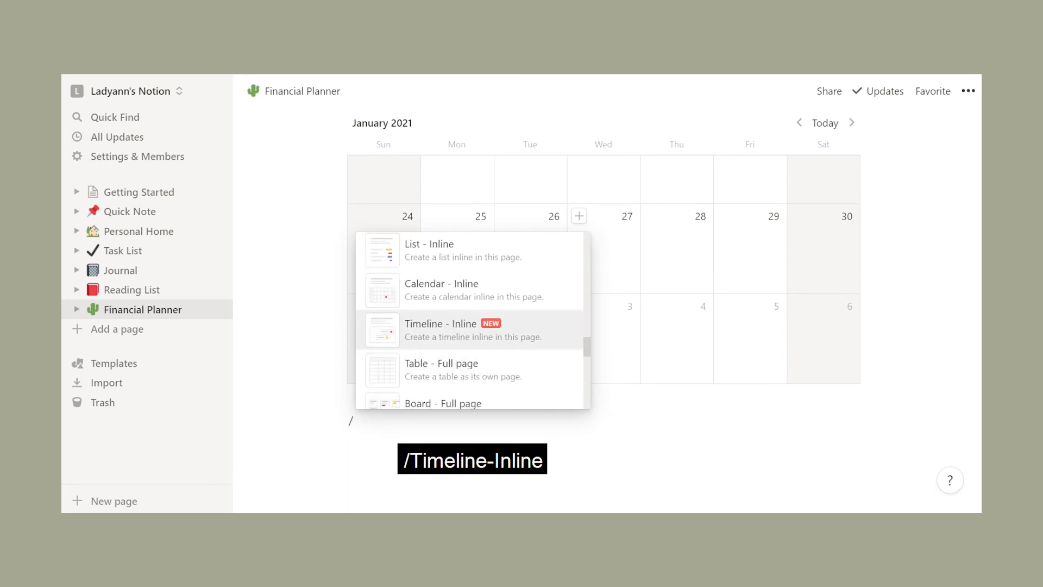
key("Return")
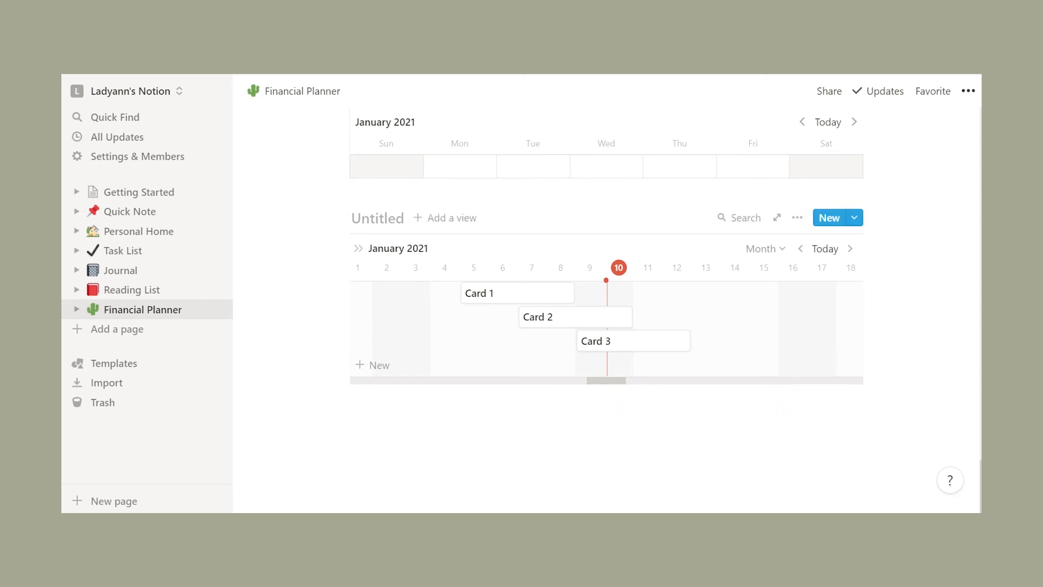
- Create a full-page table titled "Income" below the timeline and return to the Financial Planner page
type("/")
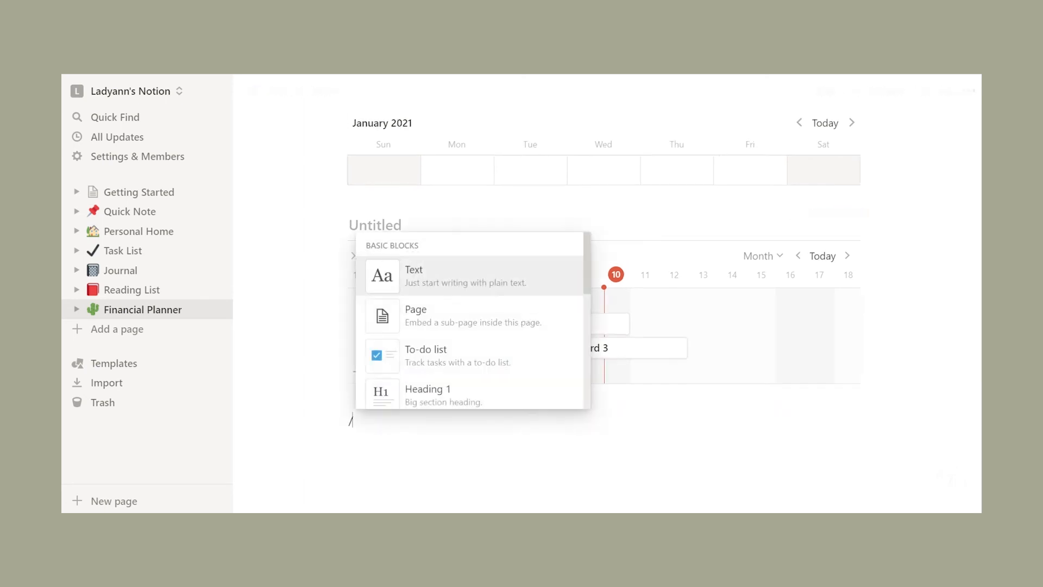
scroll(473, 320, "down", 5)
scroll(472, 320, "down", 6)
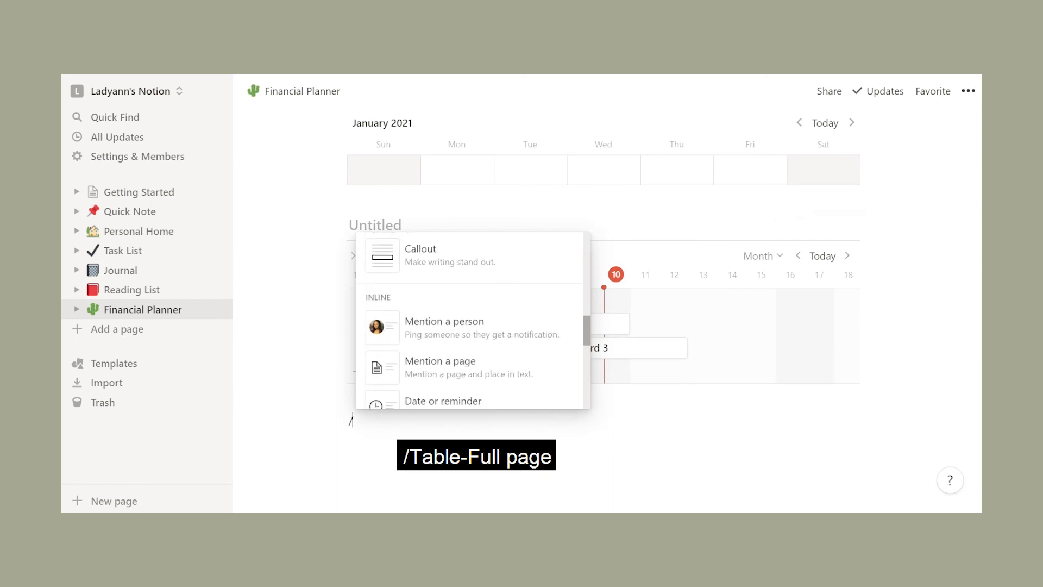
scroll(473, 320, "down", 3)
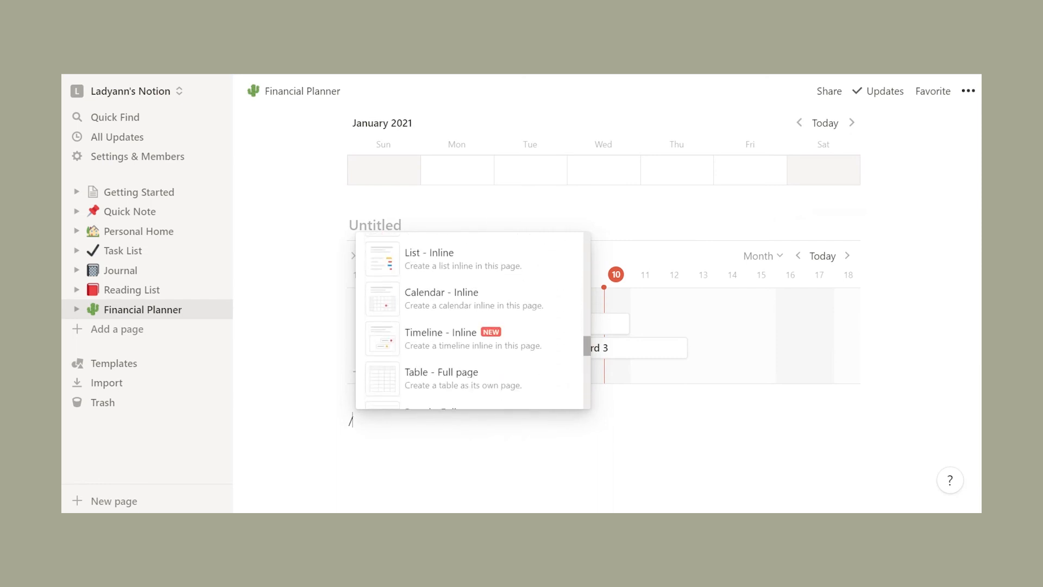
key("Return")
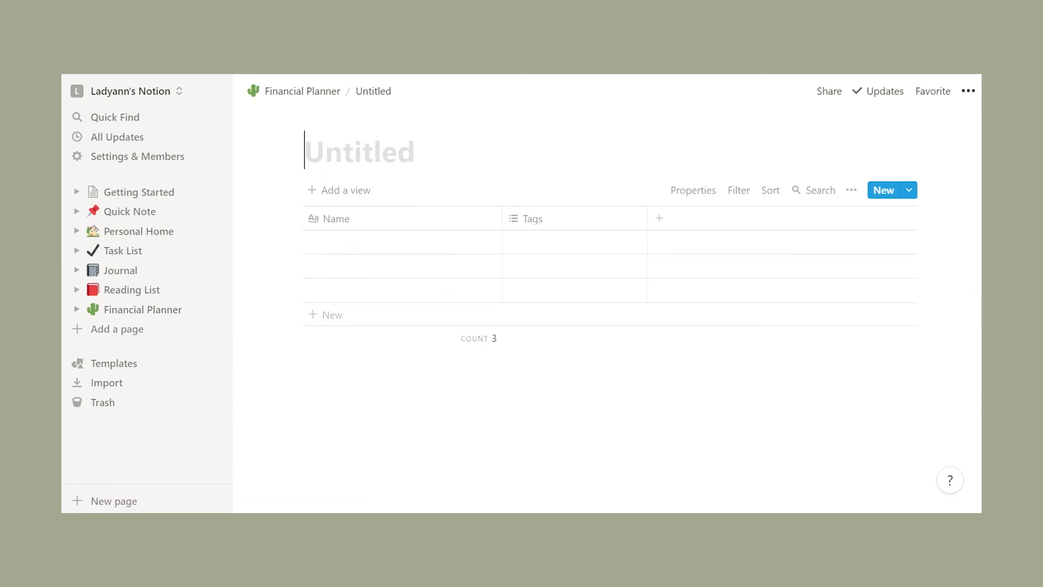
type("E")
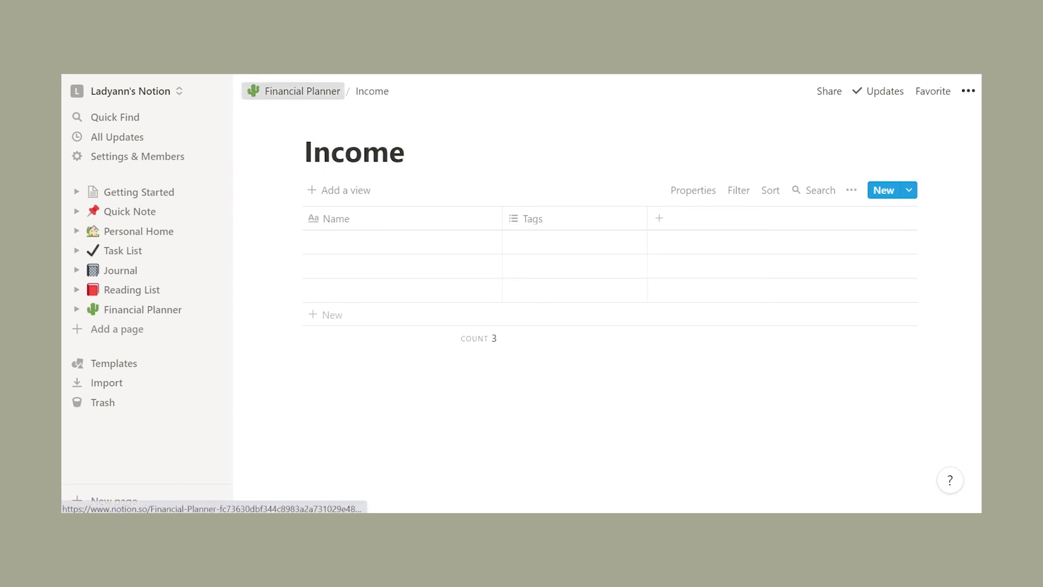
left_click(298, 91)
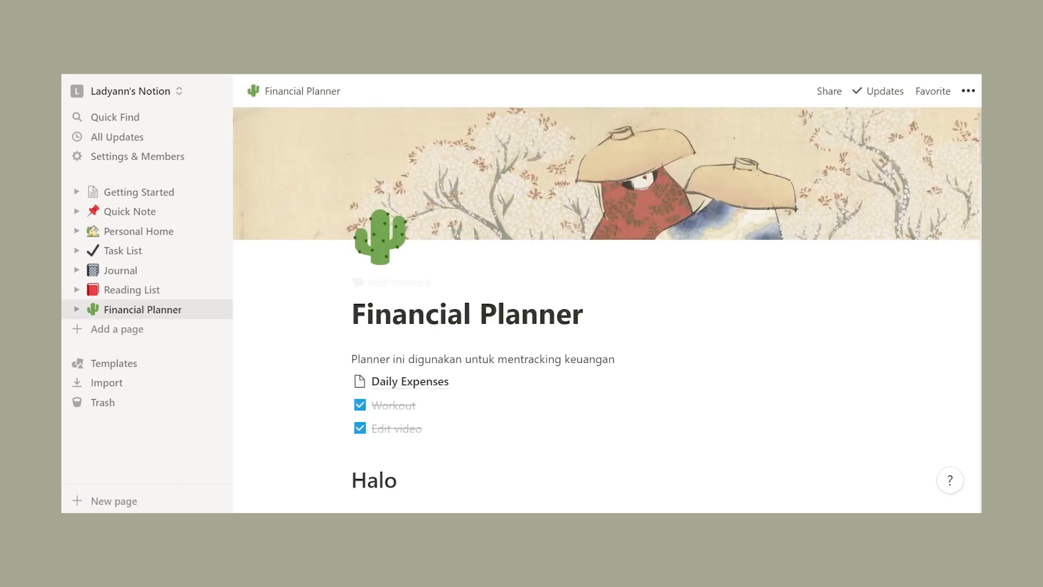
- Examine the full-page and inline database types offered for a new block below the Income page
scroll(607, 207, "down", 10)
scroll(606, 294, "down", 5)
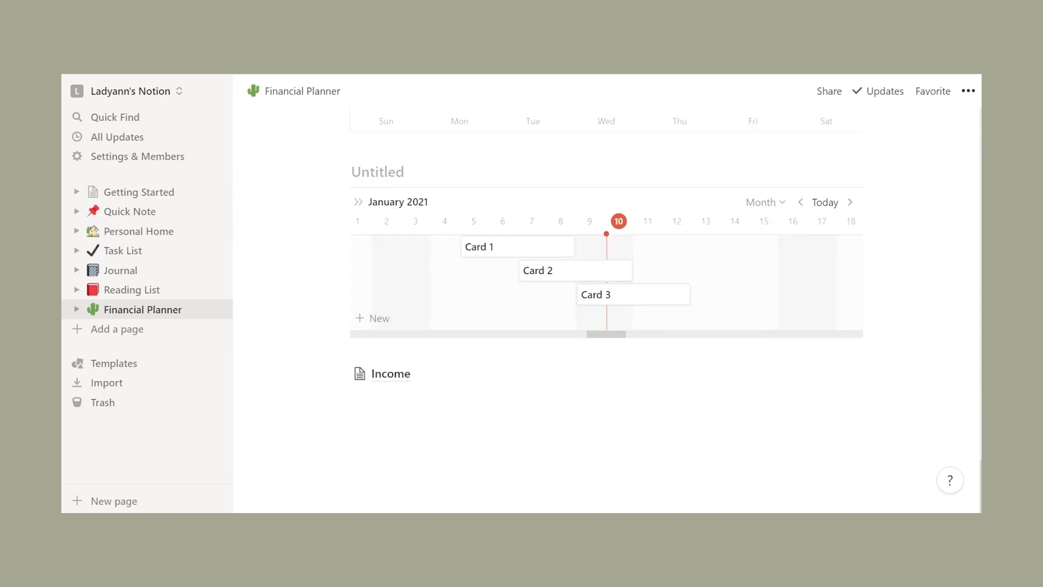
type("/")
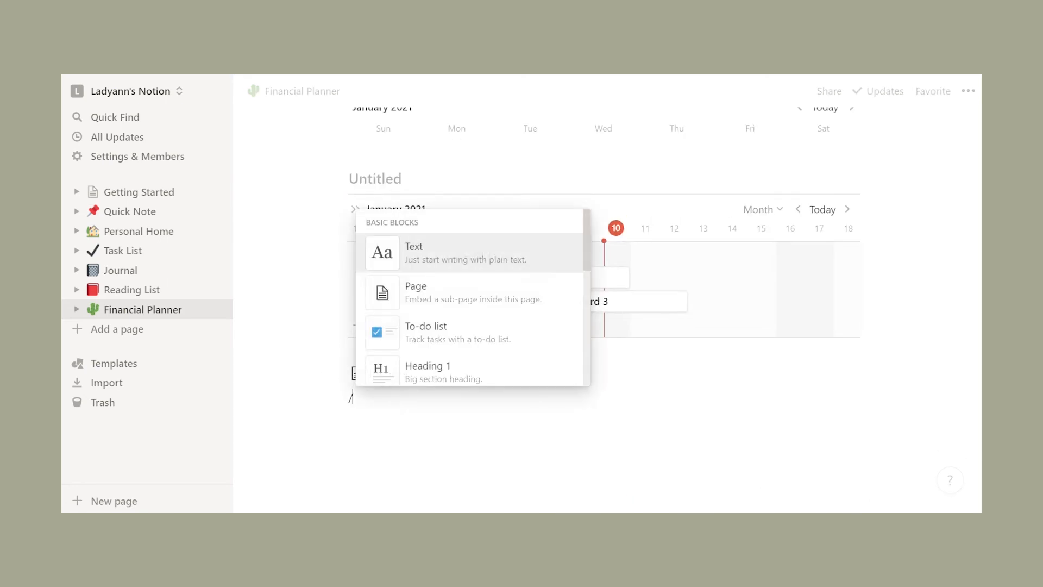
scroll(473, 297, "down", 15)
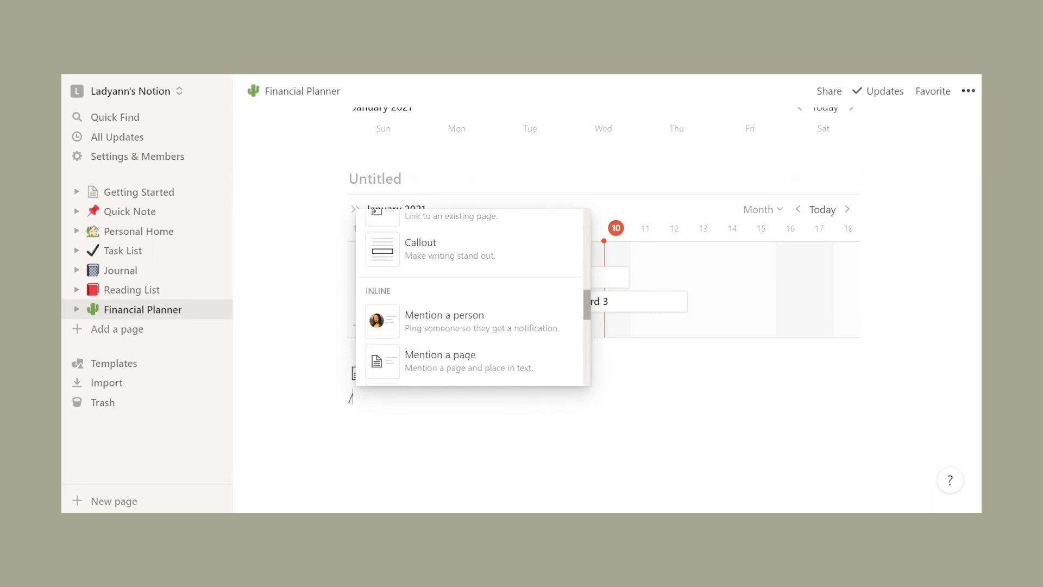
scroll(473, 297, "down", 5)
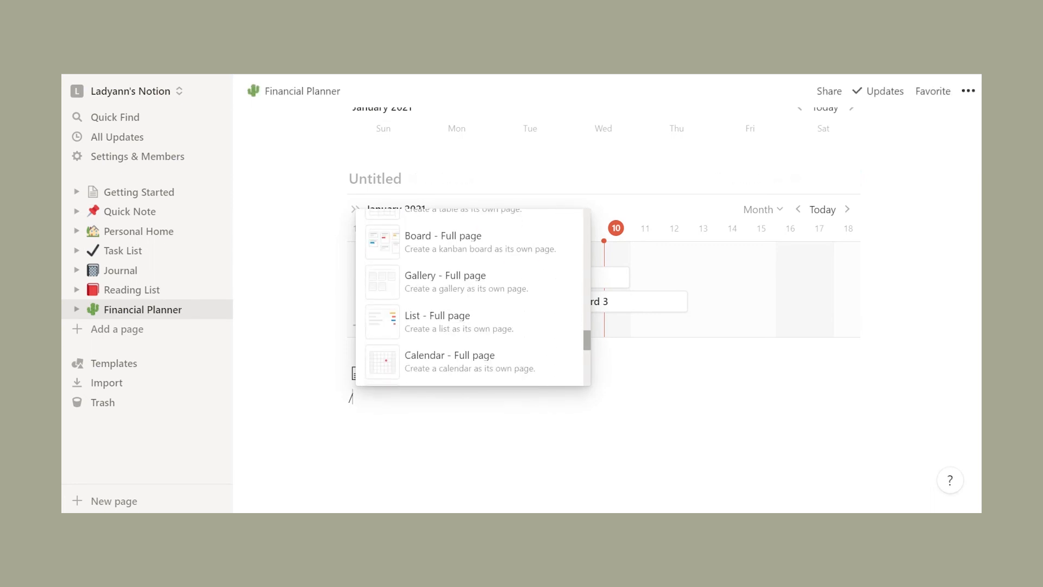
scroll(472, 297, "up", 2)
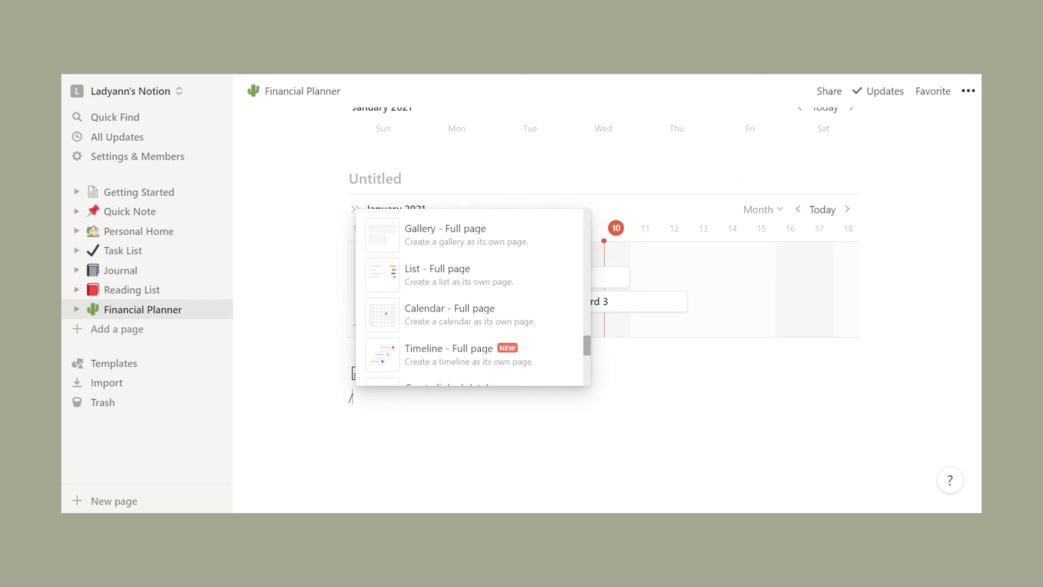
scroll(472, 297, "down", 1)
scroll(472, 297, "up", 4)
scroll(473, 297, "up", 1)
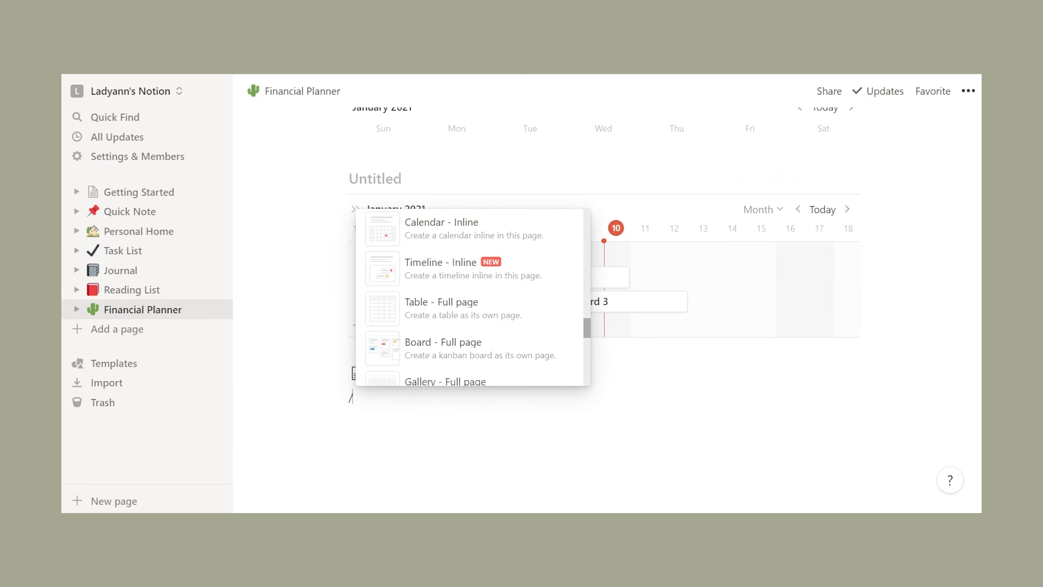
scroll(473, 297, "down", 2)
scroll(473, 297, "up", 4)
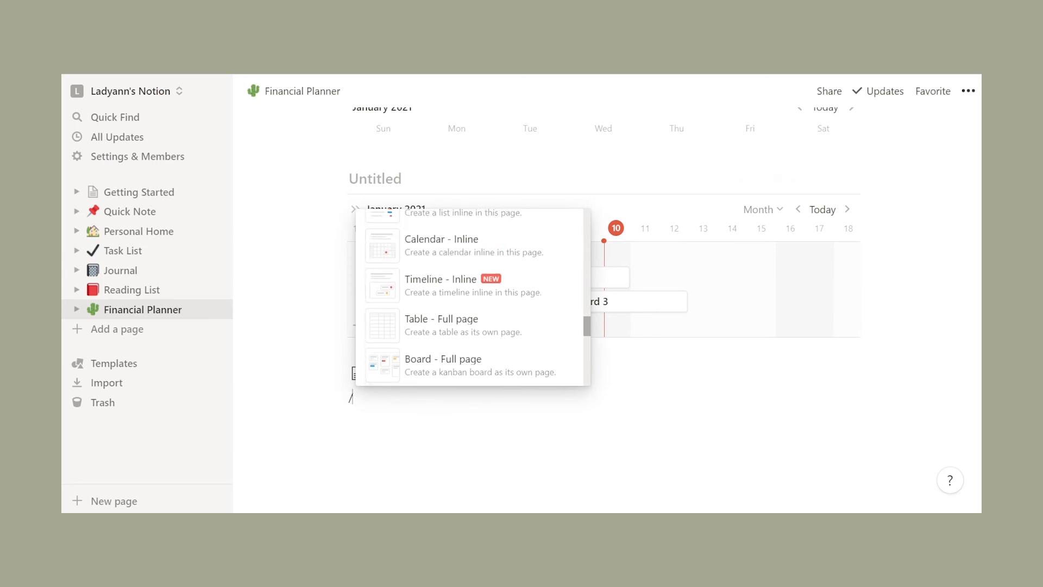
scroll(472, 297, "down", 4)
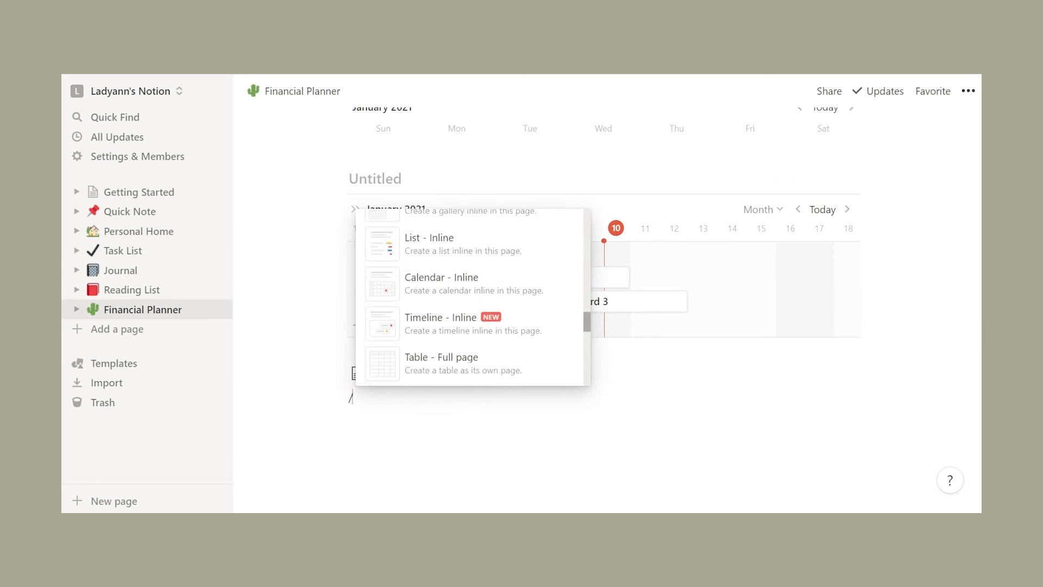
scroll(473, 297, "down", 1)
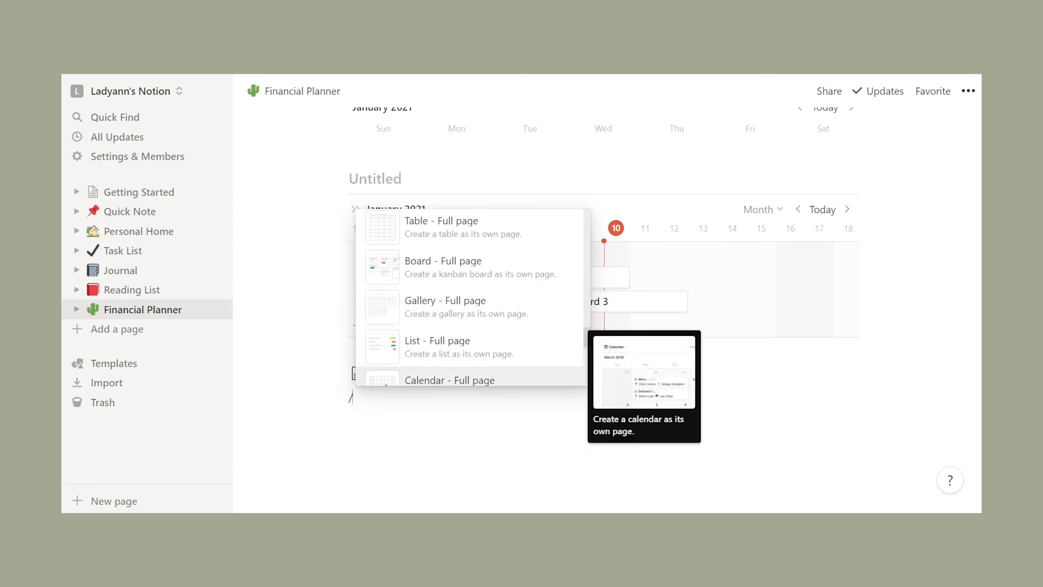
- Try to create a linked database below the Income page without choosing a source database
scroll(472, 297, "down", 1)
scroll(472, 297, "down", 5)
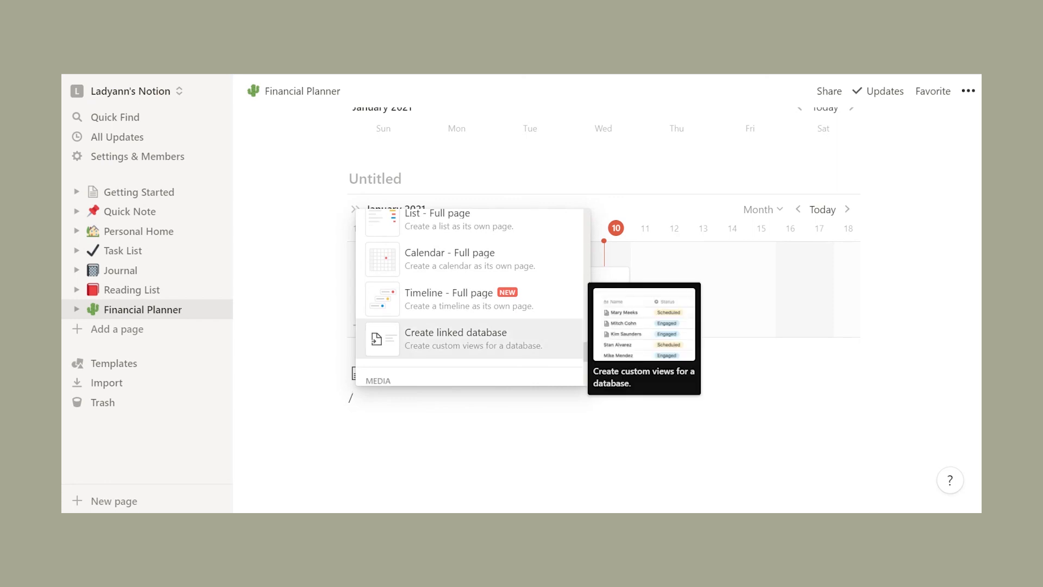
key("Return")
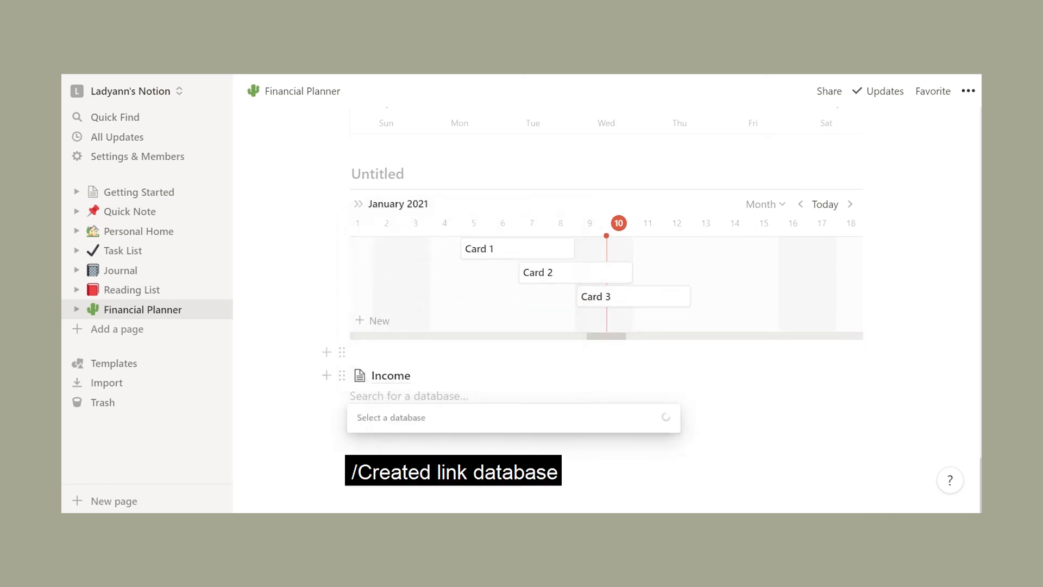
key("Escape")
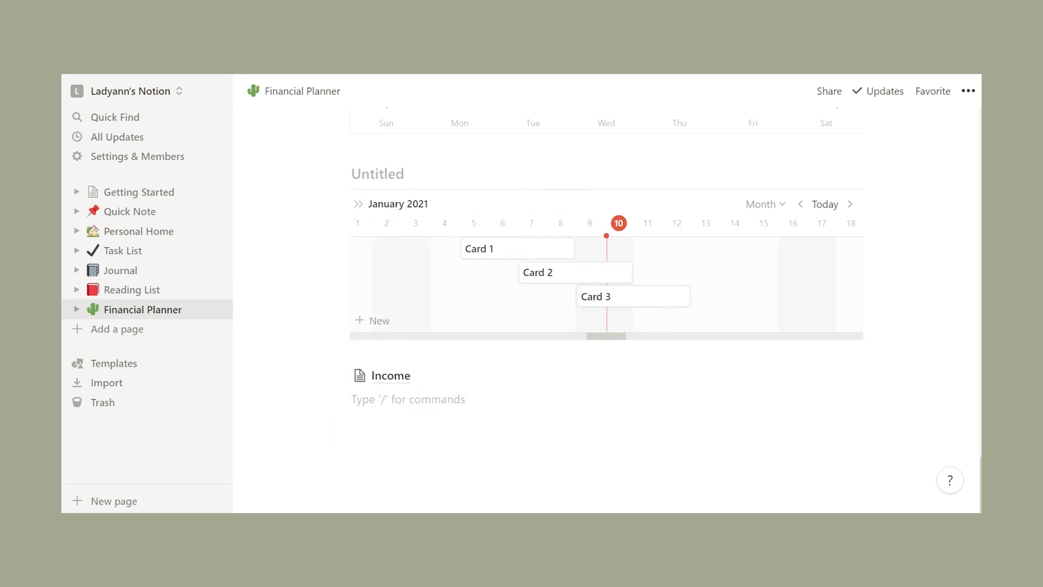
- Insert an image block with the abstract botanical picture below the Income page and shrink the picture
type("/")
scroll(473, 321, "down", 4)
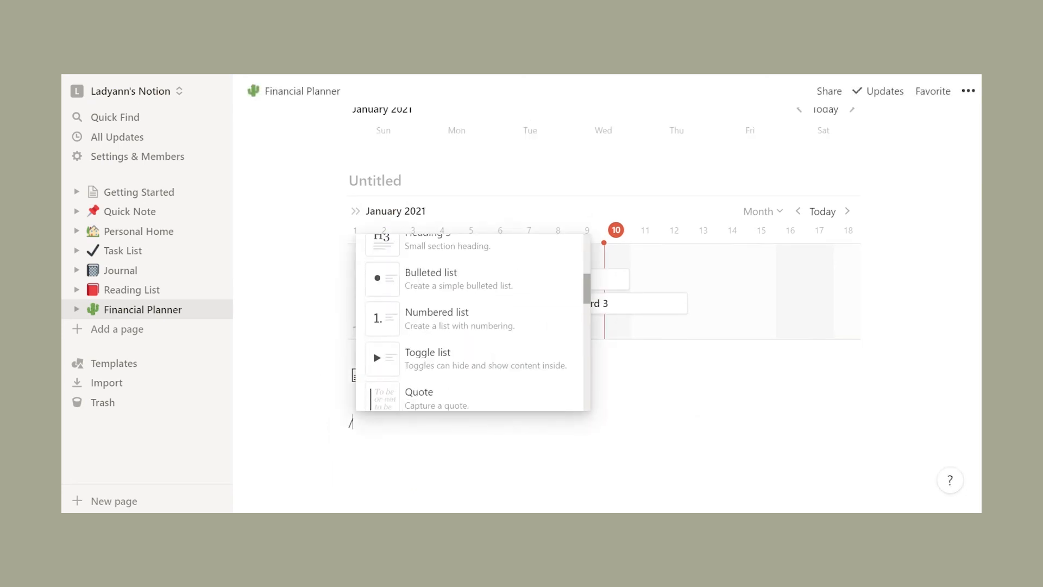
scroll(473, 320, "down", 5)
scroll(472, 336, "down", 6)
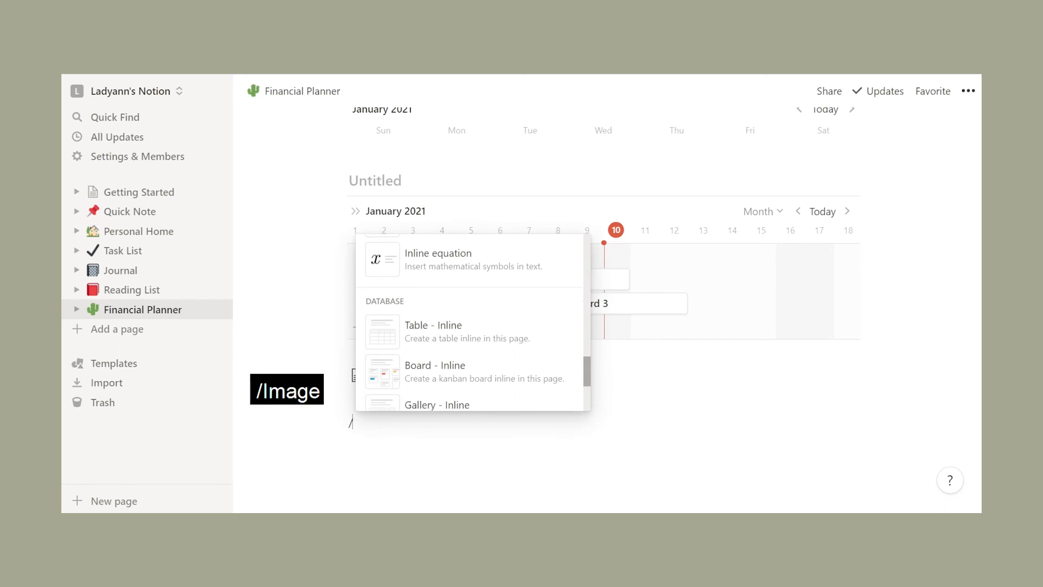
scroll(478, 322, "down", 5)
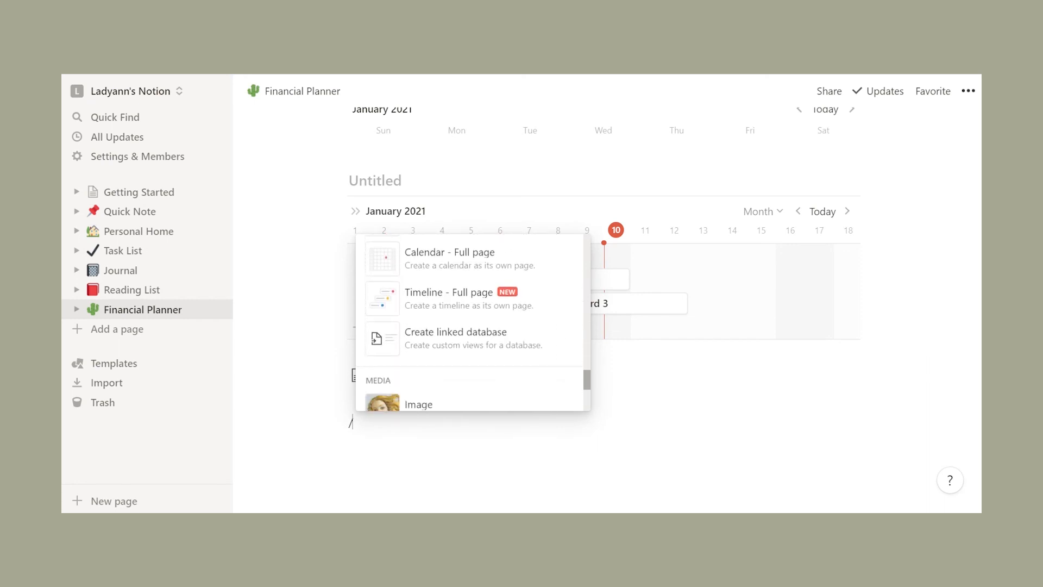
mouse_move(467, 362)
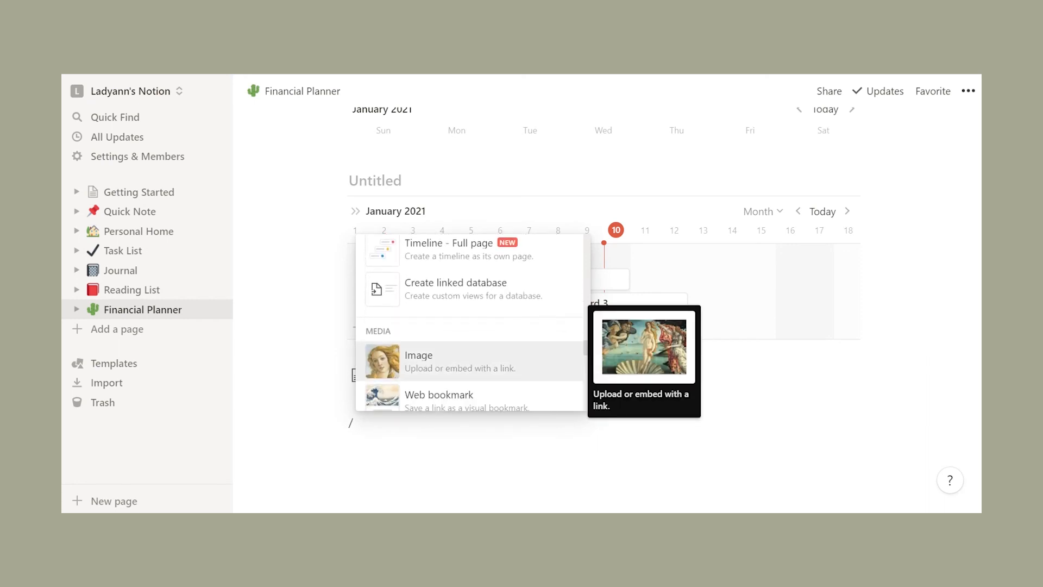
key("Return")
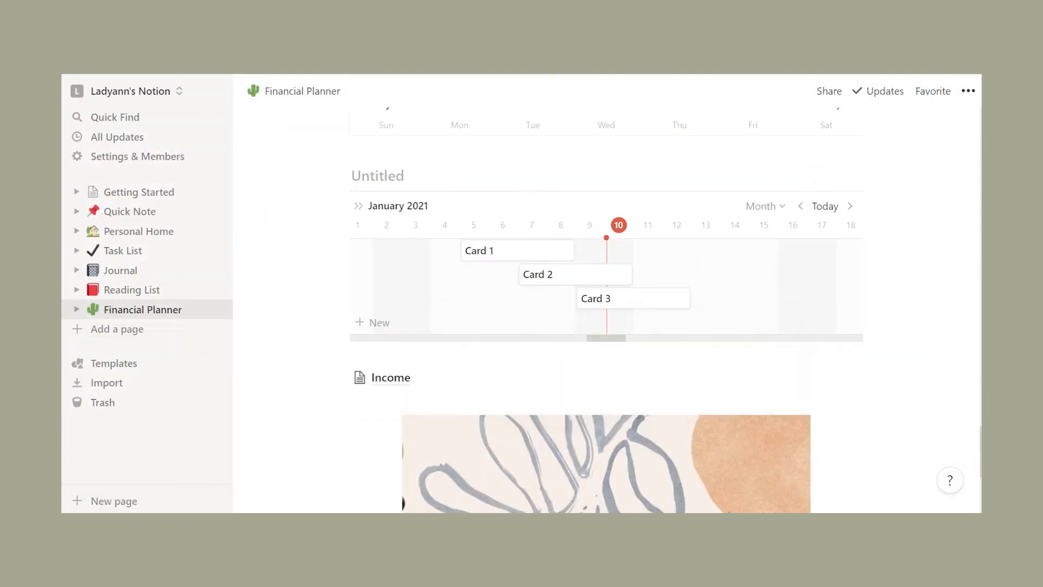
scroll(606, 304, "down", 2)
scroll(606, 304, "down", 4)
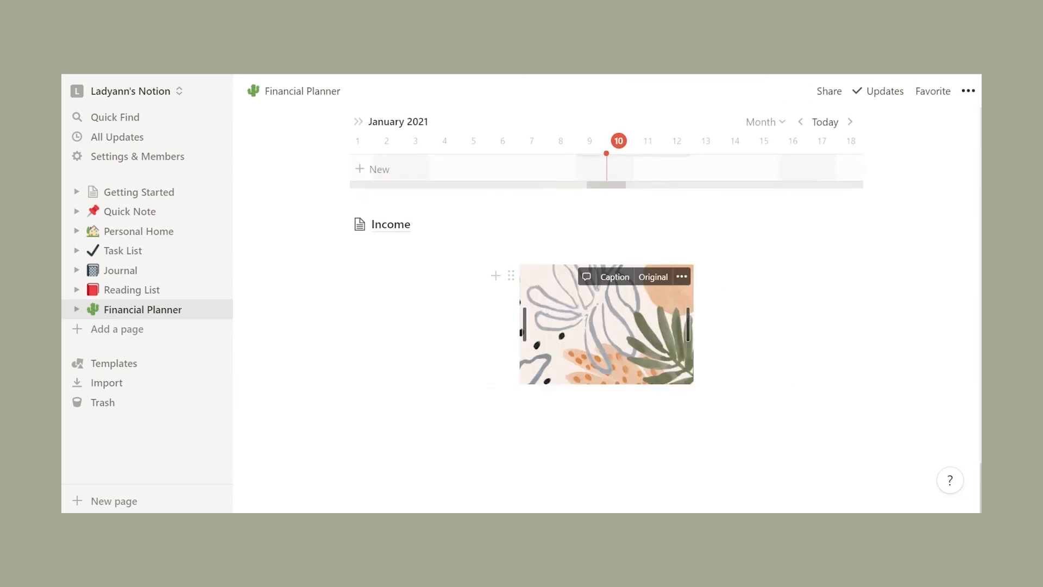
- Insert a web bookmark below the image that links to the author's Instagram profile
left_click(380, 373)
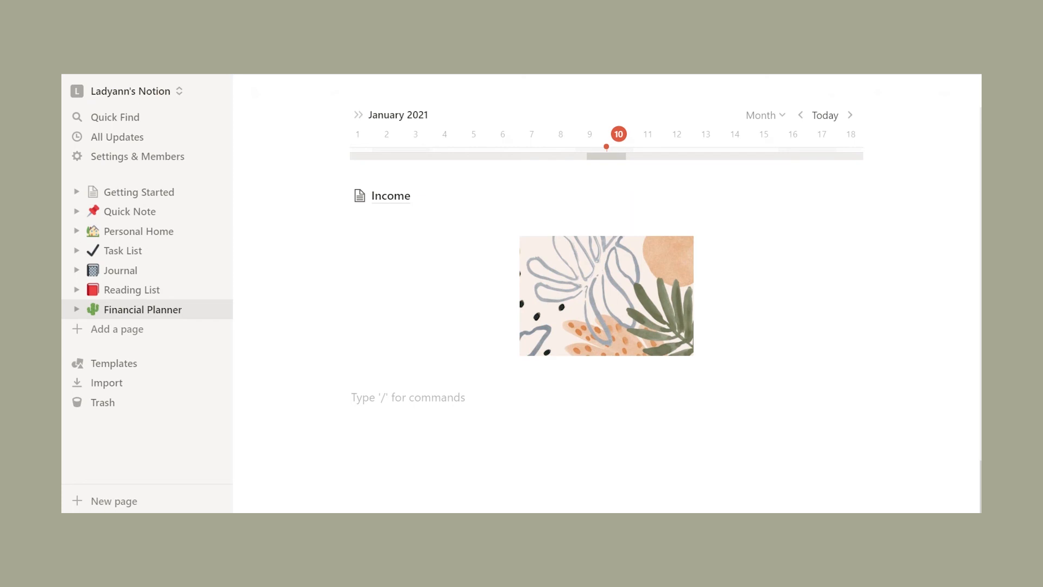
type("/")
scroll(473, 297, "down", 5)
scroll(473, 297, "down", 15)
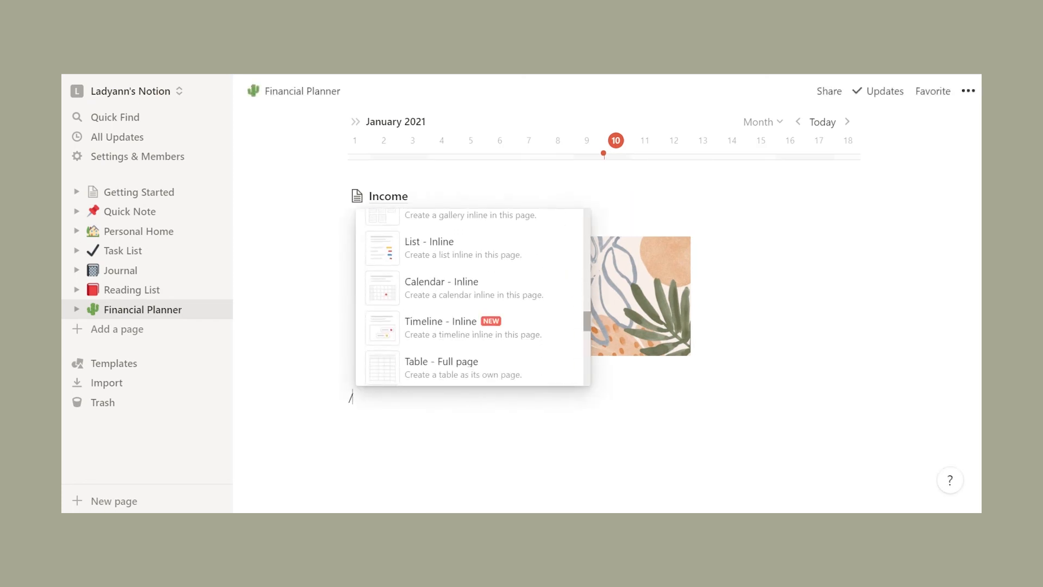
scroll(472, 297, "down", 1)
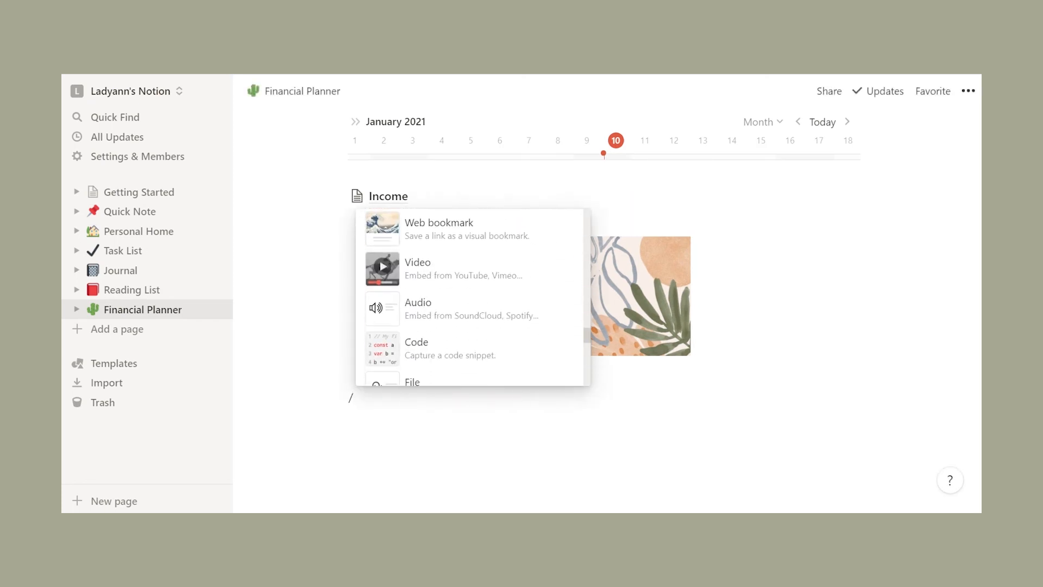
left_click(438, 225)
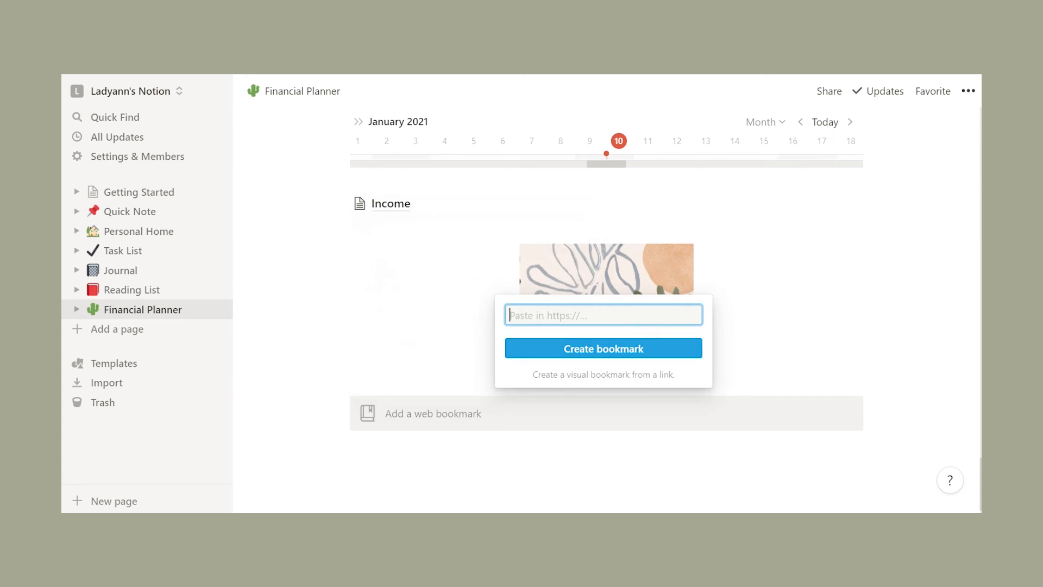
type("h")
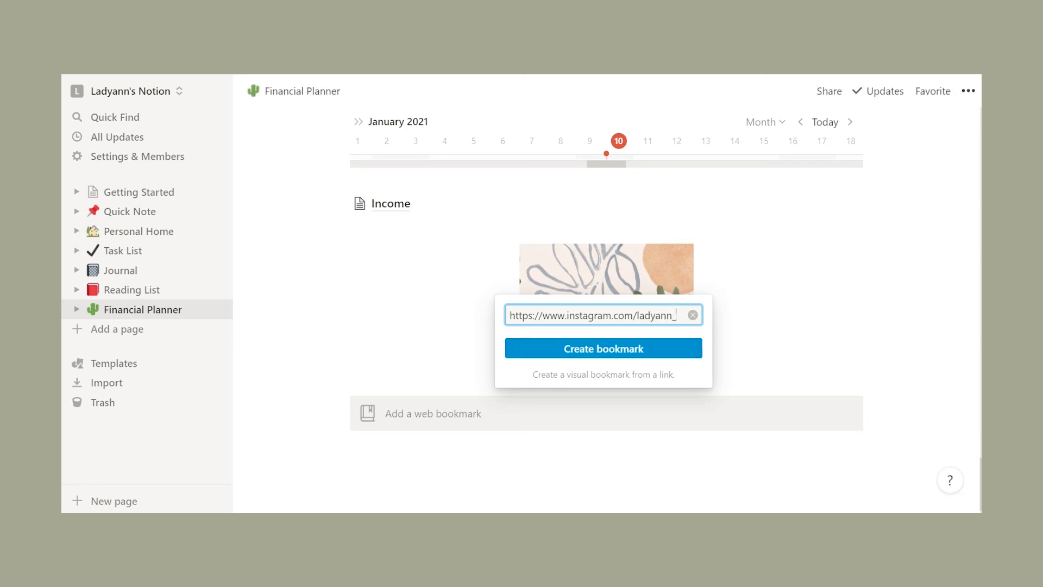
key("Return")
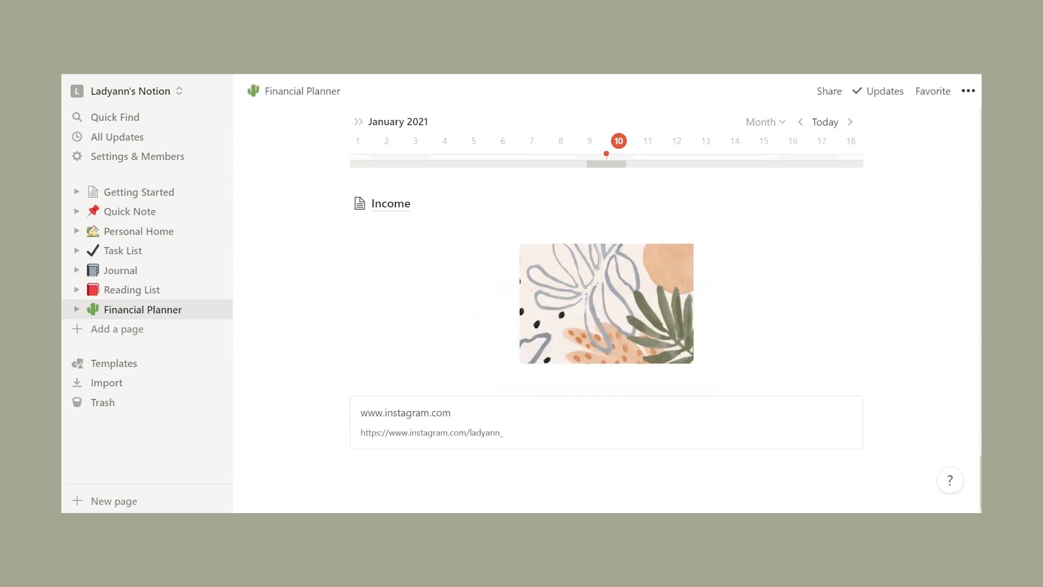
- Insert an empty video block below the web bookmark and look at its upload option
type("/")
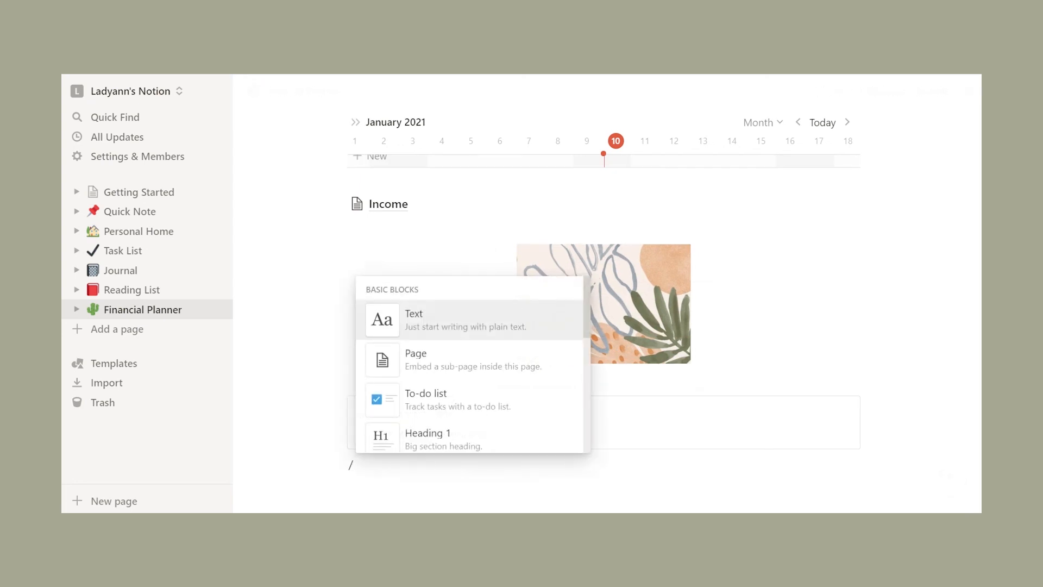
scroll(470, 364, "down", 15)
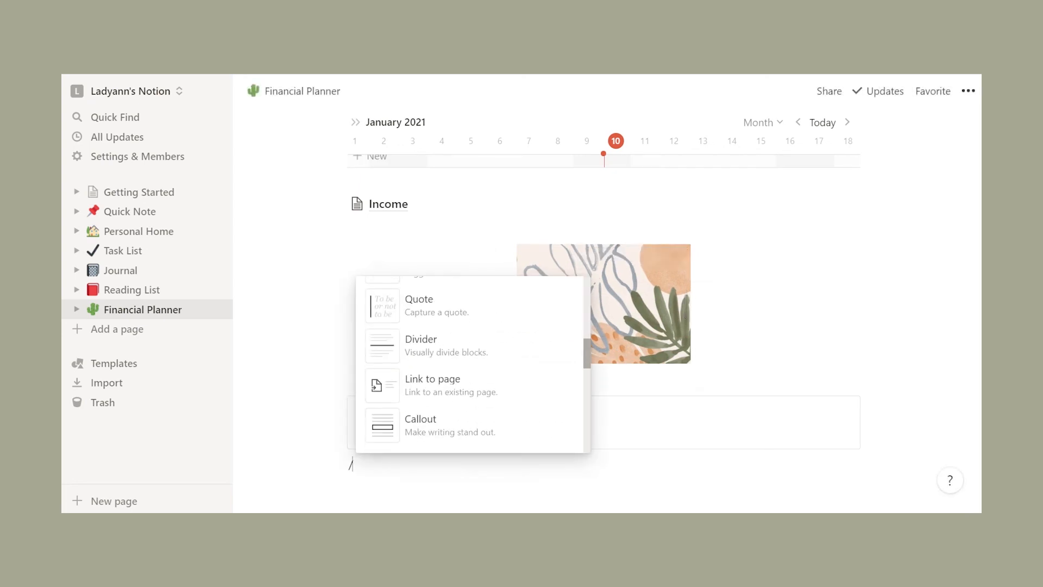
scroll(470, 364, "down", 8)
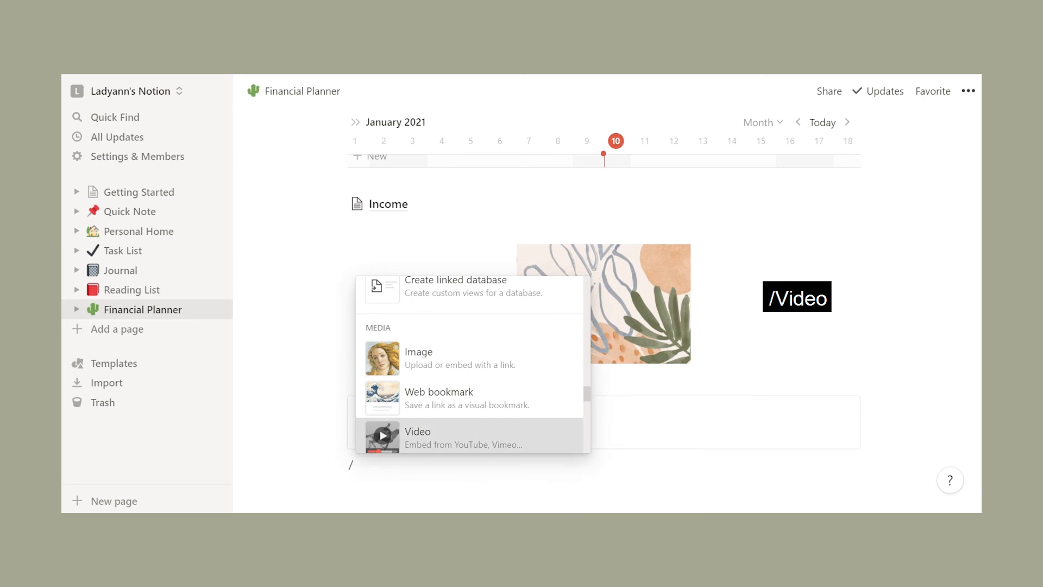
left_click(417, 434)
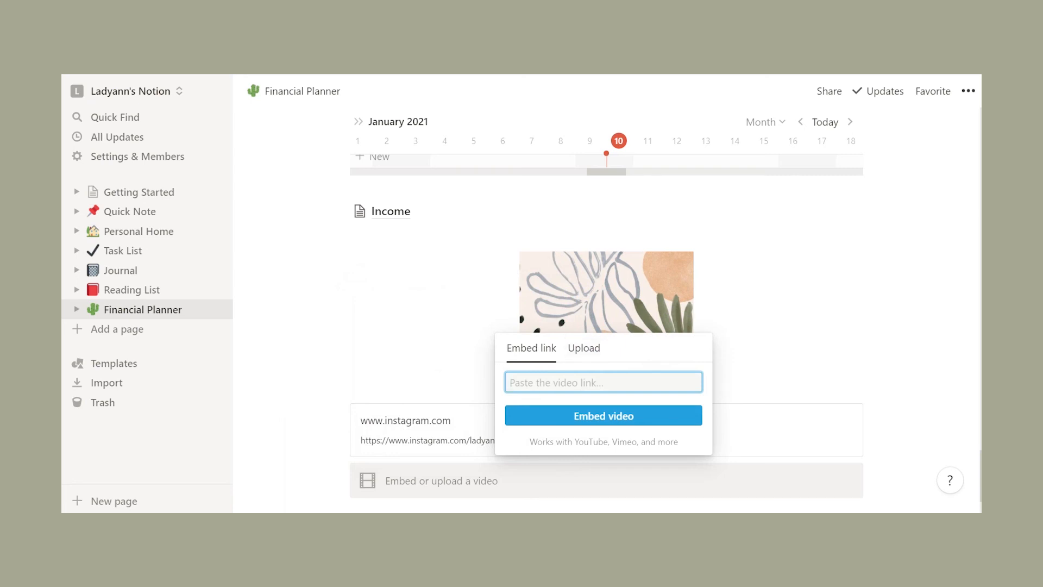
left_click(583, 347)
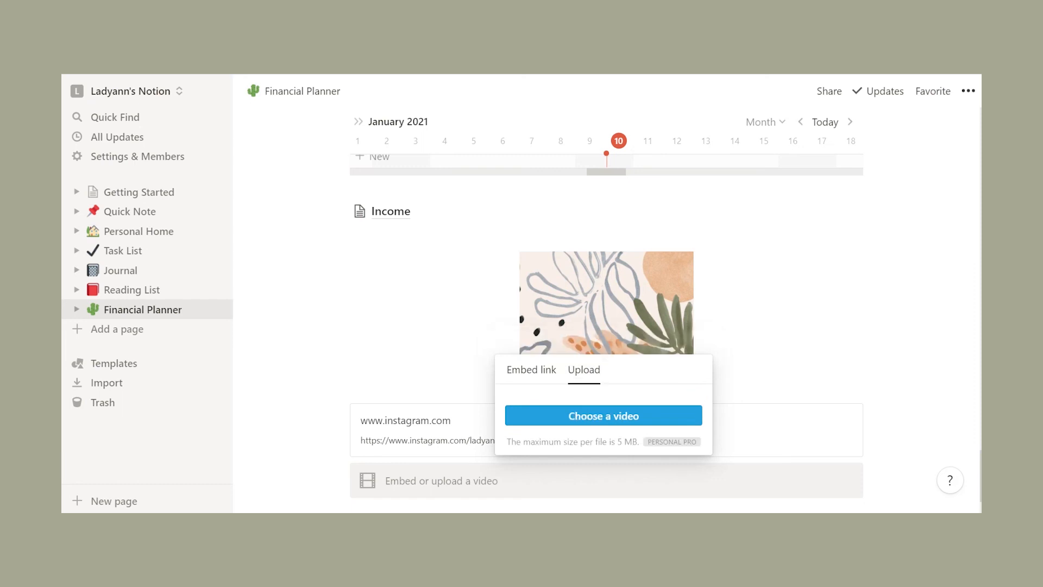
key("Escape")
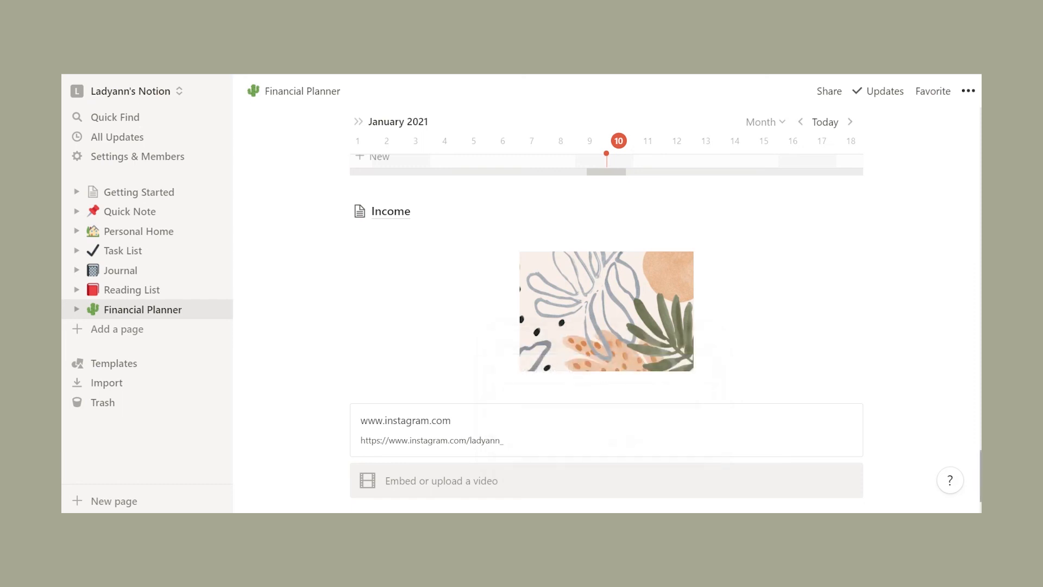
- Insert an audio block below the video block
scroll(606, 315, "down", 2)
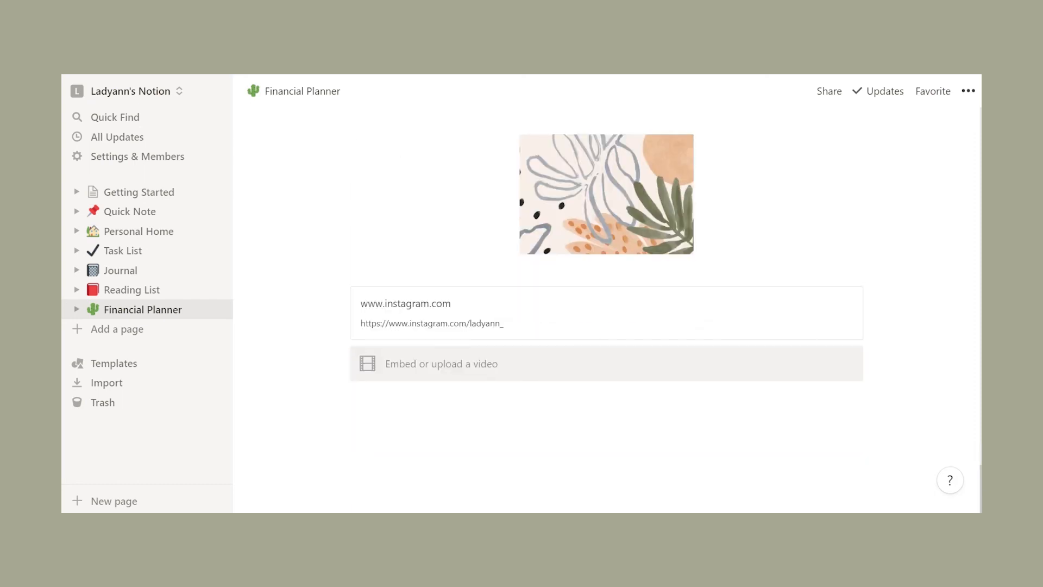
type("/")
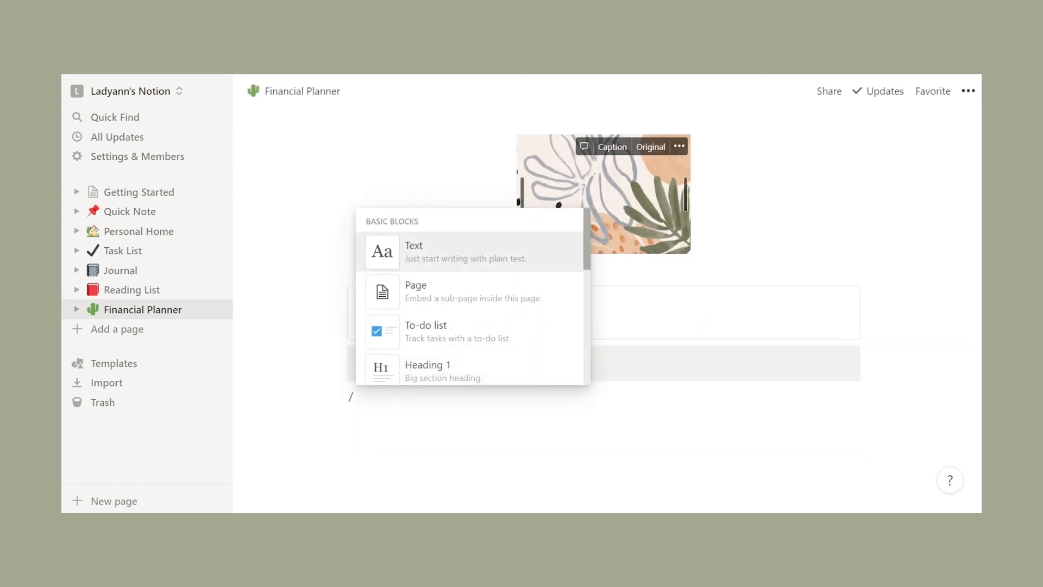
scroll(470, 296, "down", 6)
scroll(470, 326, "down", 10)
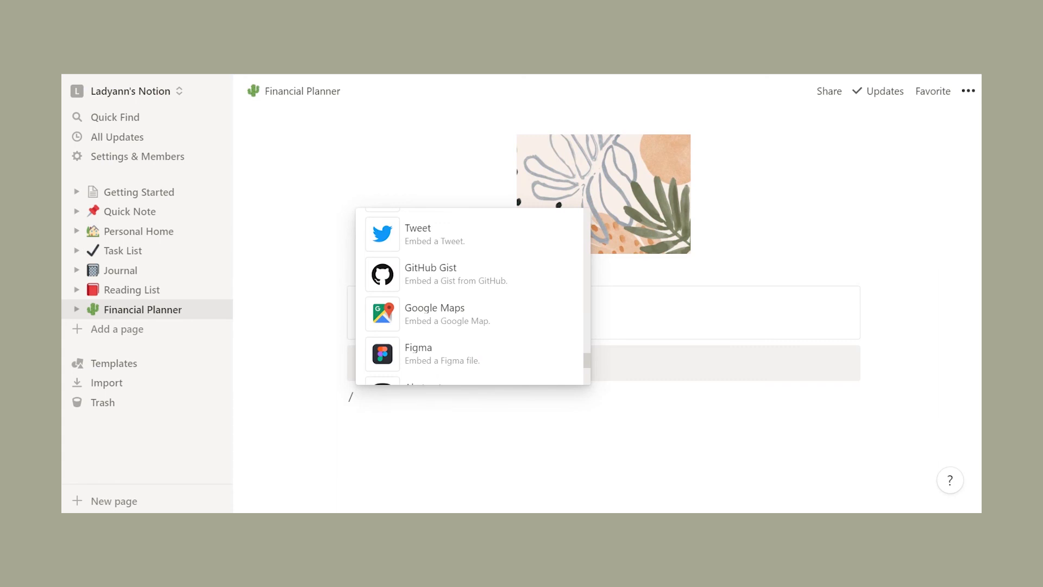
scroll(470, 326, "up", 3)
scroll(472, 296, "up", 3)
scroll(473, 296, "down", 2)
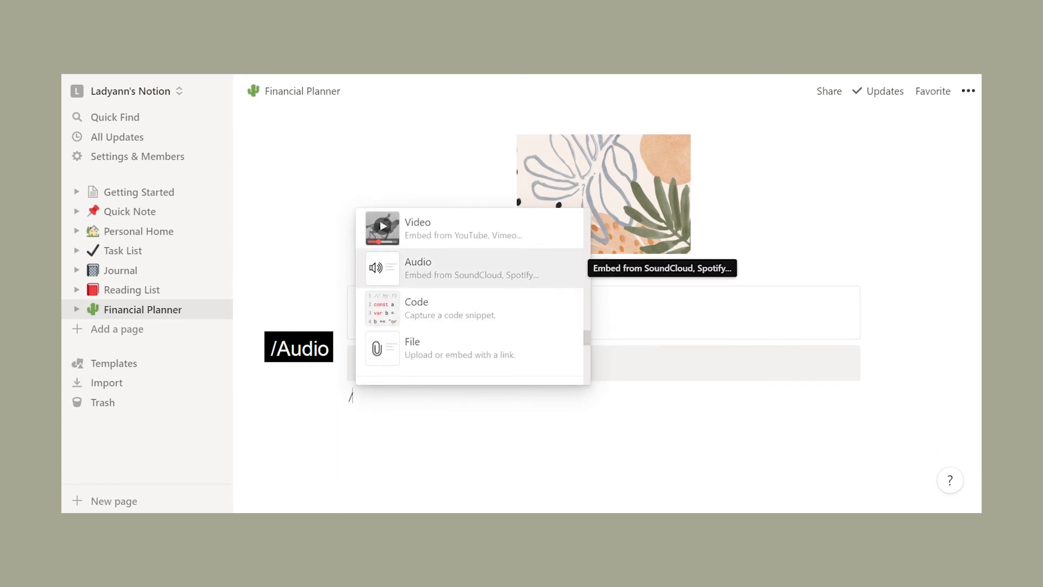
key("Return")
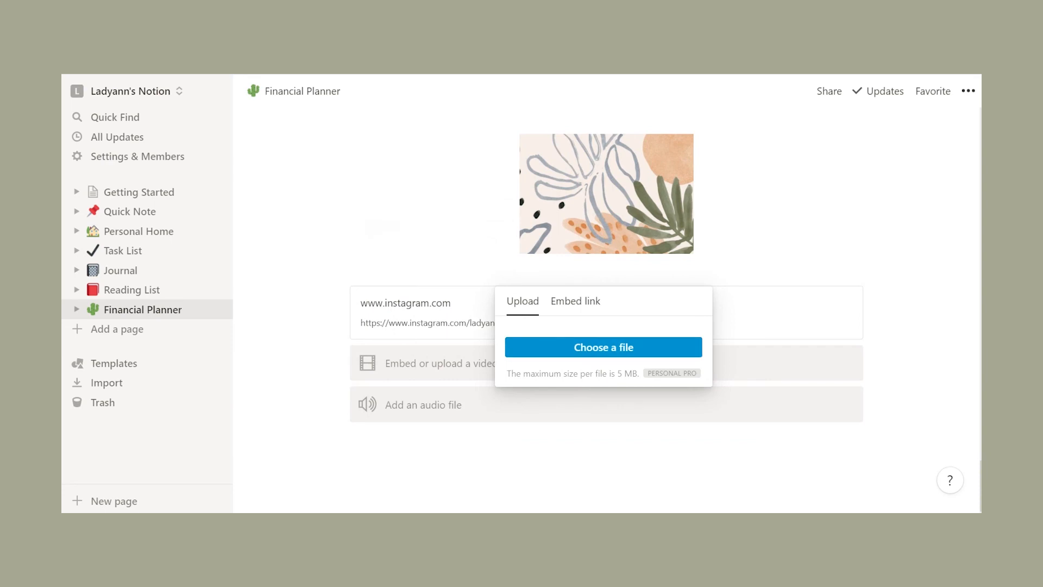
- Look at the audio block's embed link option and close it without adding a source
left_click(575, 300)
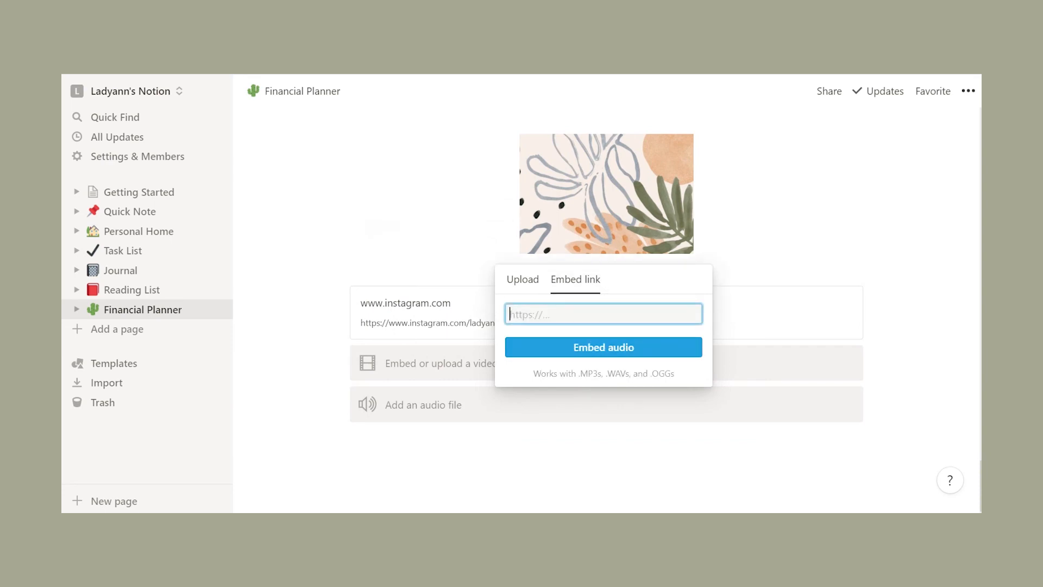
key("Escape")
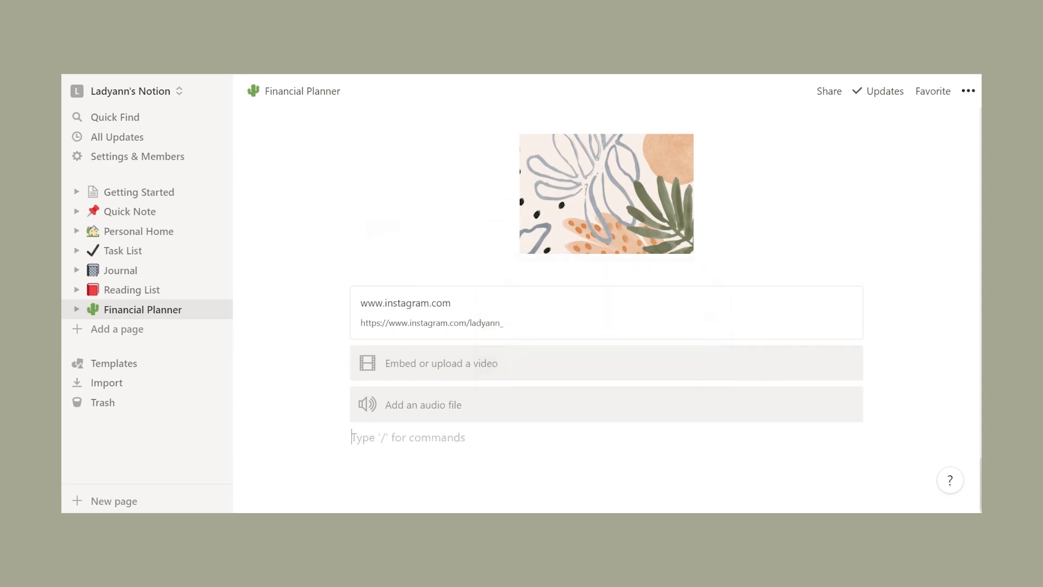
right_click(603, 215)
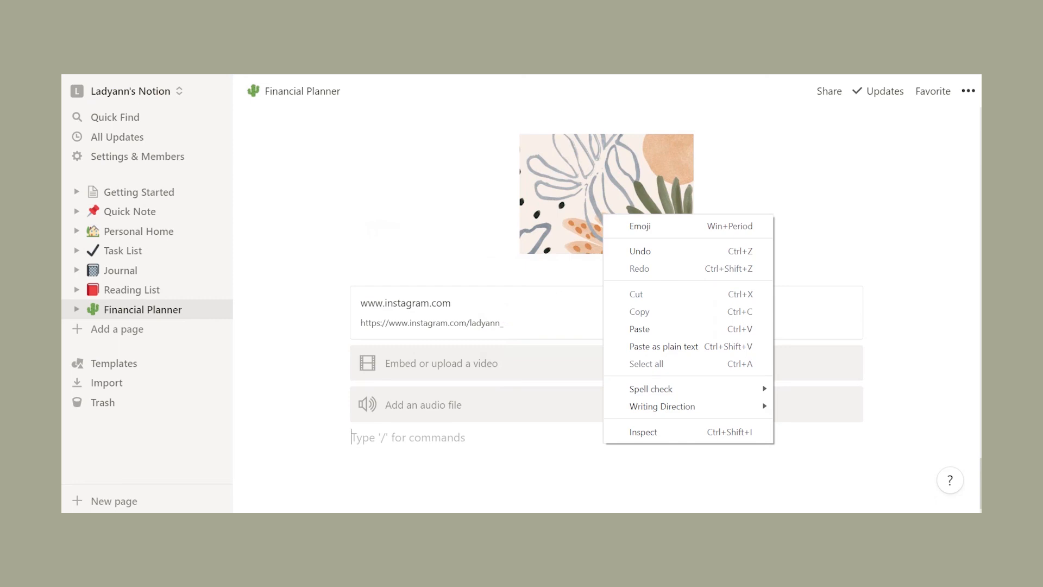
- Insert an empty file block below the audio block
left_click(380, 437)
type("/")
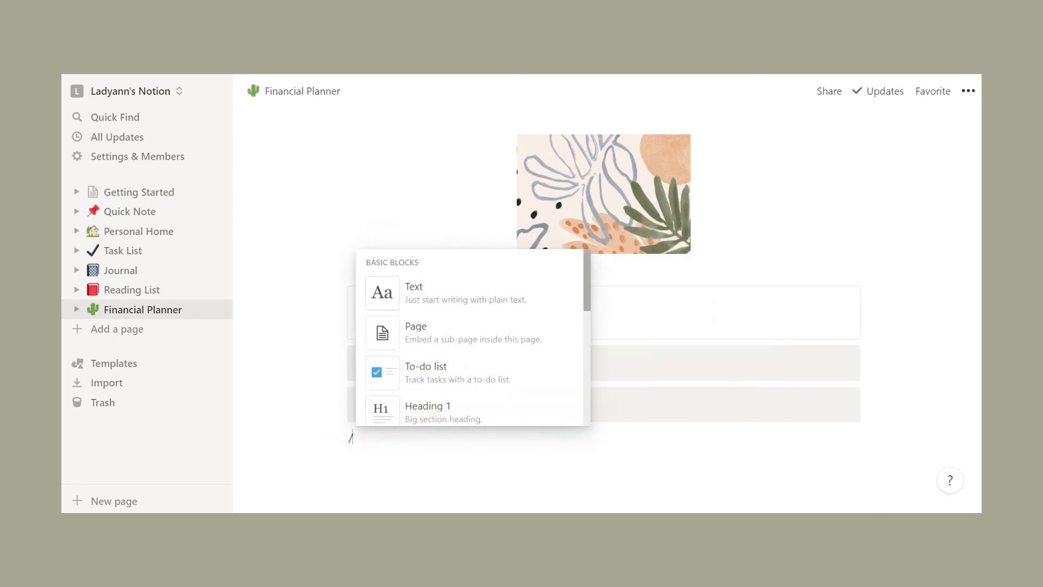
scroll(469, 336, "down", 10)
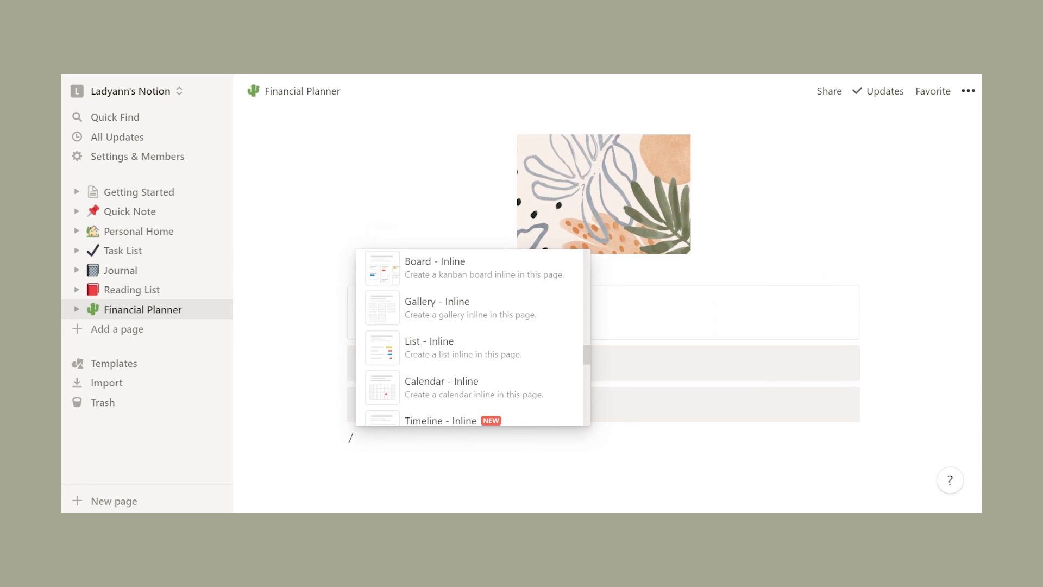
scroll(470, 337, "down", 7)
scroll(473, 336, "down", 7)
scroll(470, 336, "down", 1)
scroll(470, 337, "down", 3)
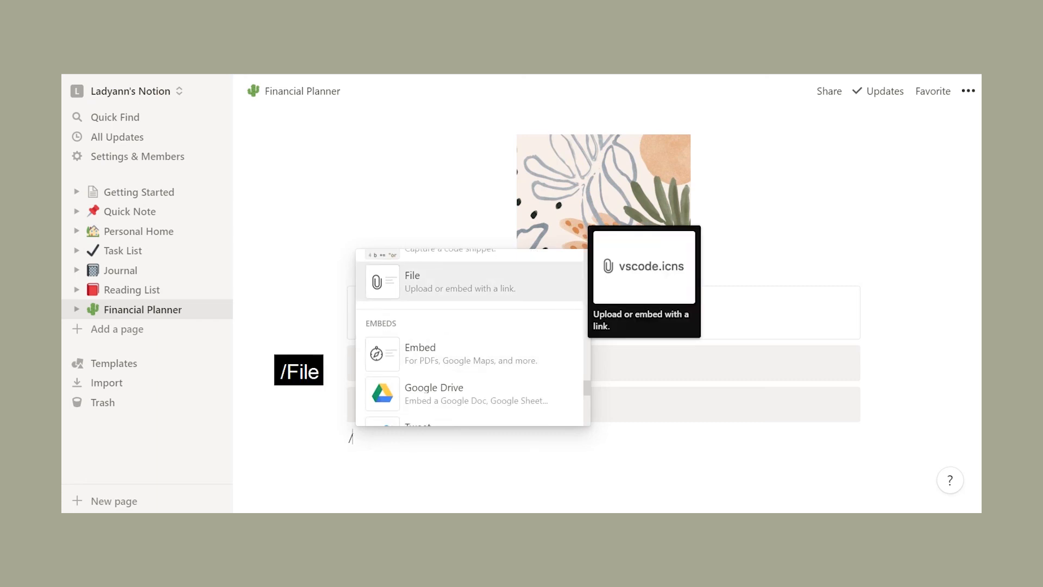
key("Return")
key("Escape")
- Examine the embeds, advanced blocks and background colors among the insertable block types without inserting any below the file block
type("/")
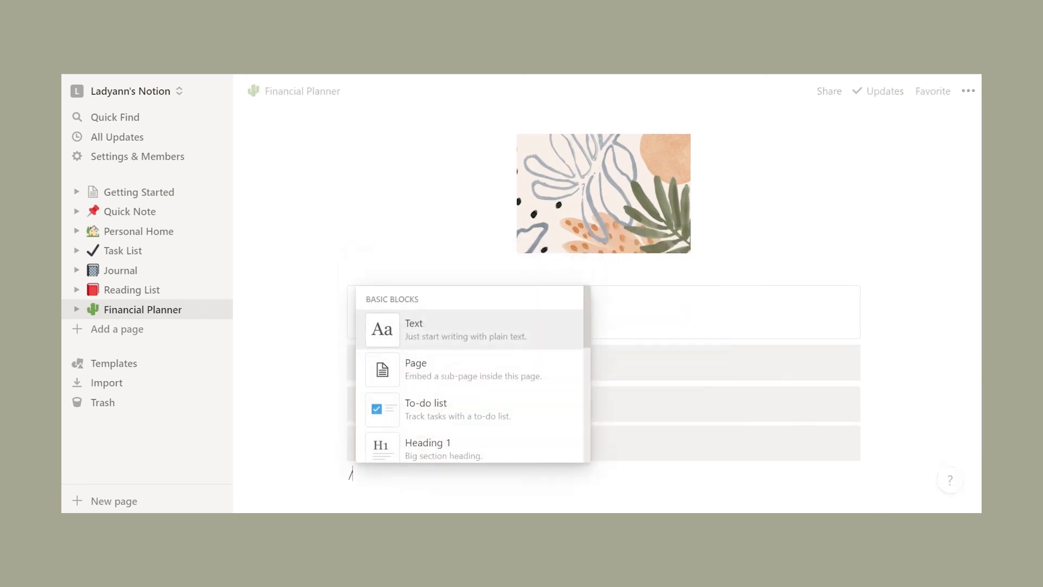
scroll(586, 375, "down", 10)
scroll(469, 374, "down", 10)
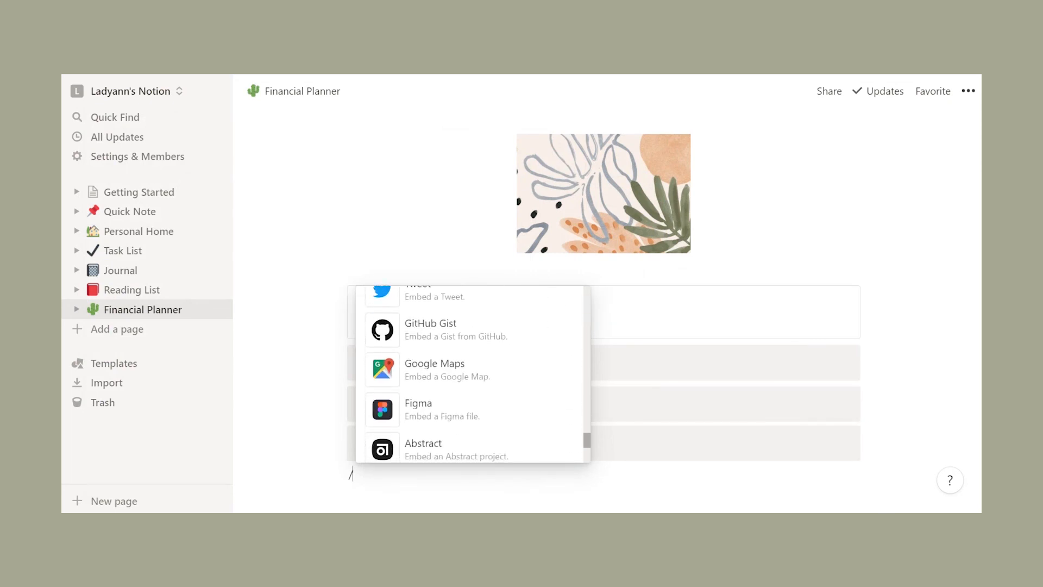
scroll(470, 374, "up", 2)
scroll(469, 375, "down", 3)
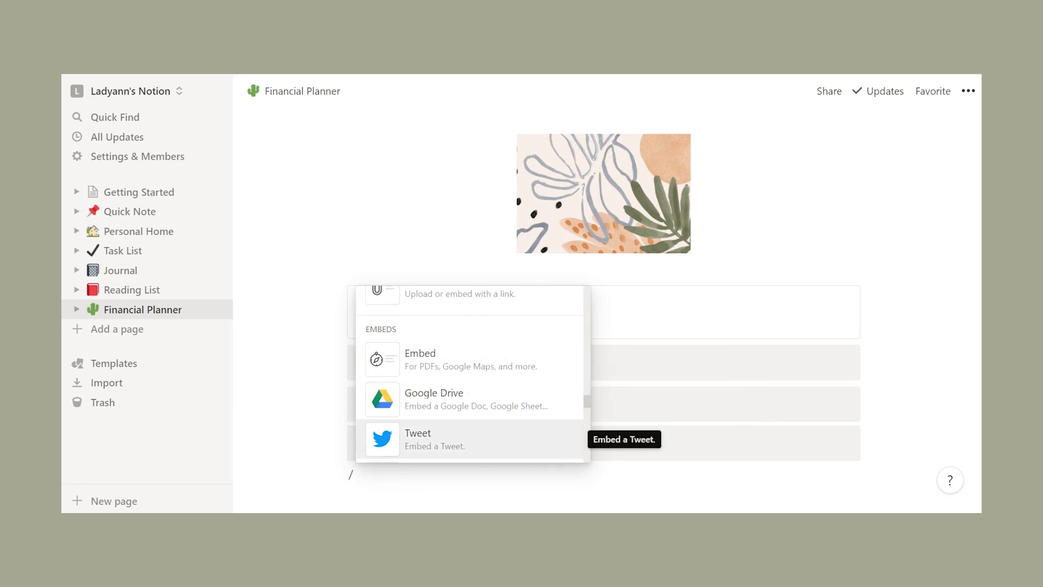
scroll(470, 375, "down", 5)
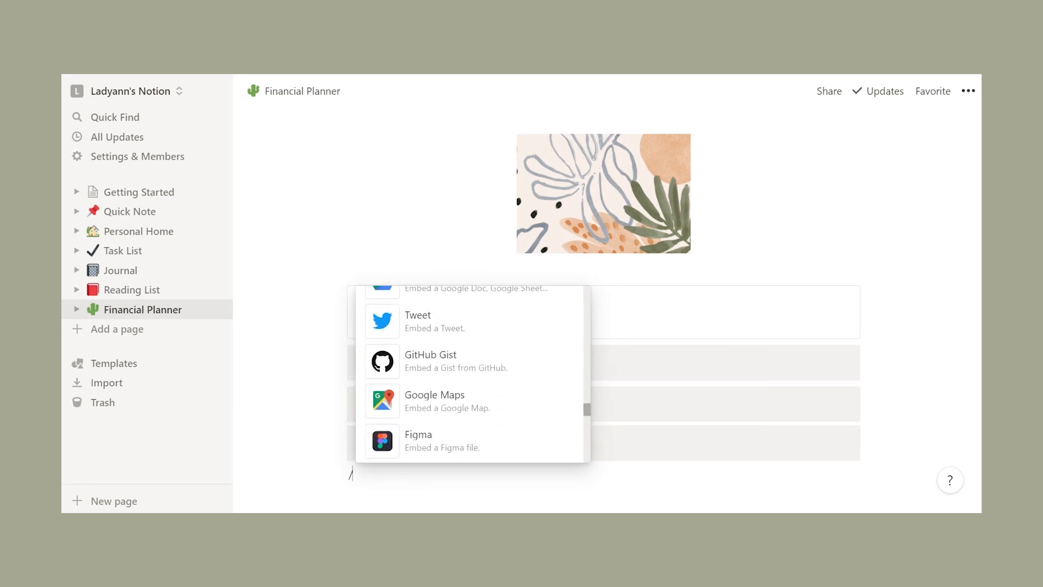
scroll(470, 375, "down", 6)
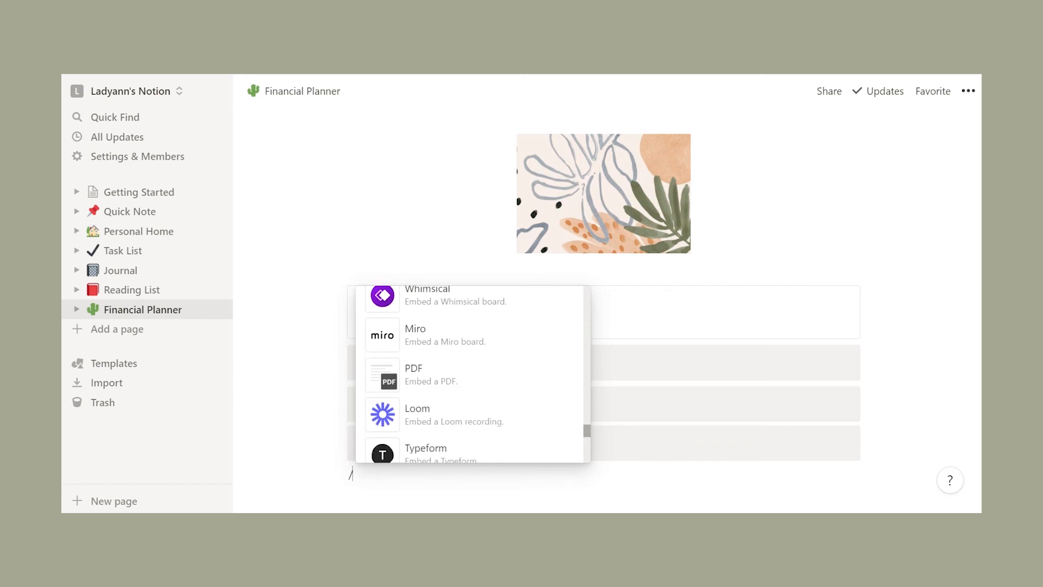
scroll(470, 375, "down", 5)
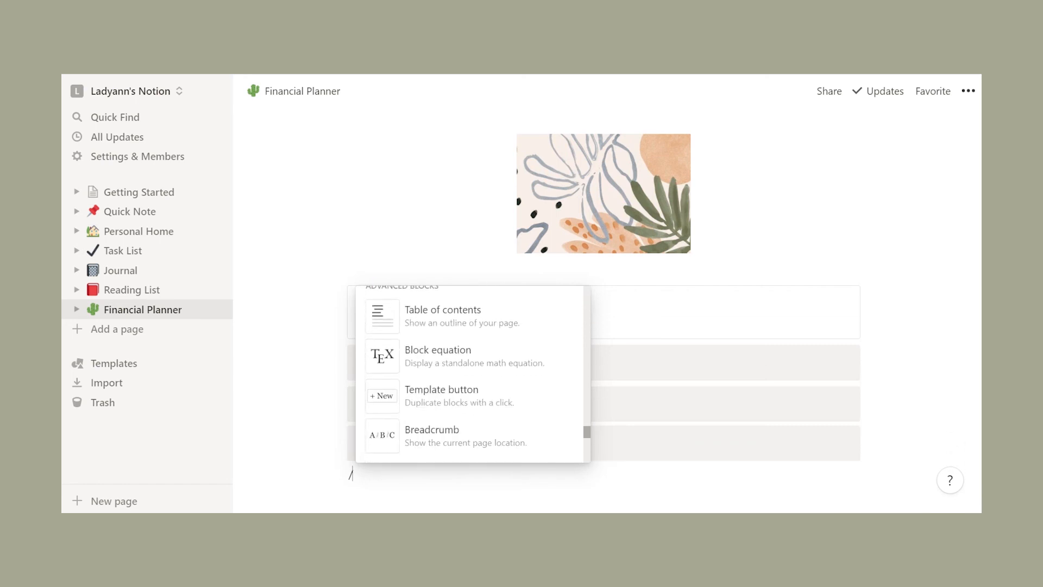
scroll(469, 375, "down", 8)
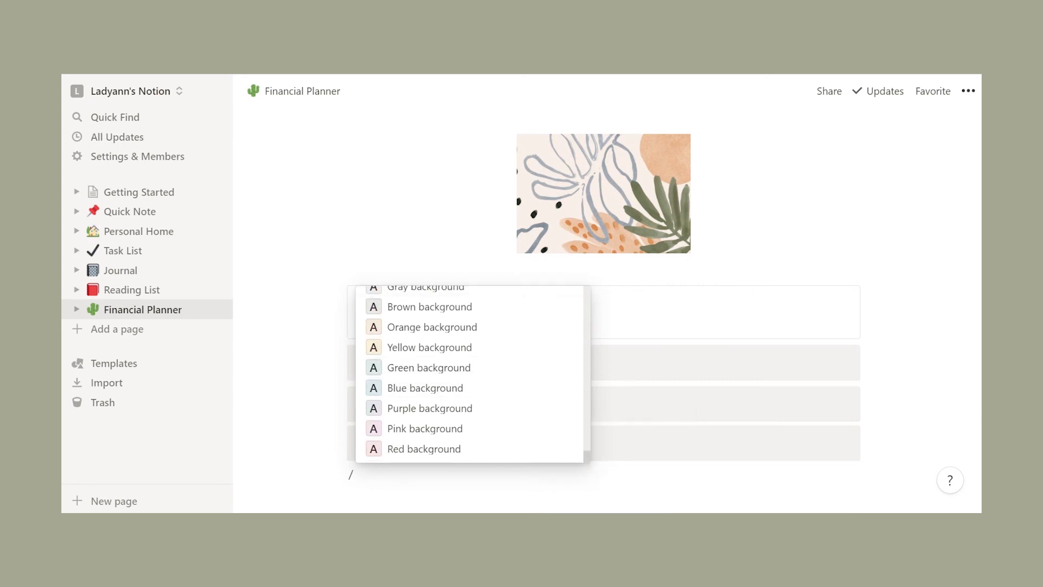
key("Escape")
key("Return")
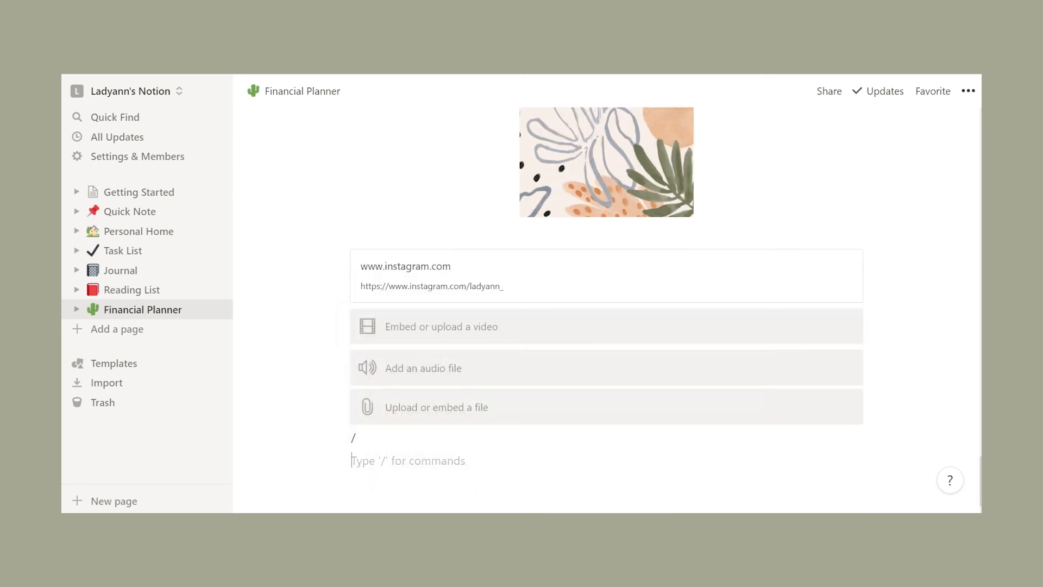